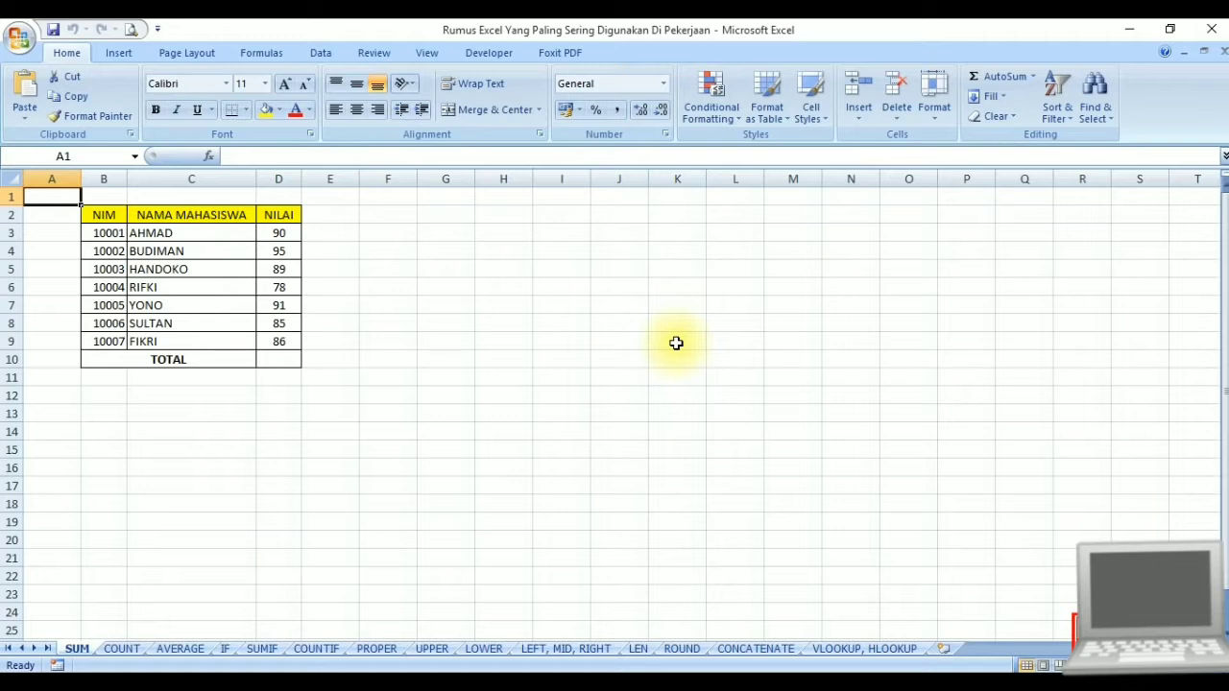
- Total the NILAI scores in cell D10 with a SUM formula over D3:D9
{"action": "left_click", "coordinate": [265, 361]}
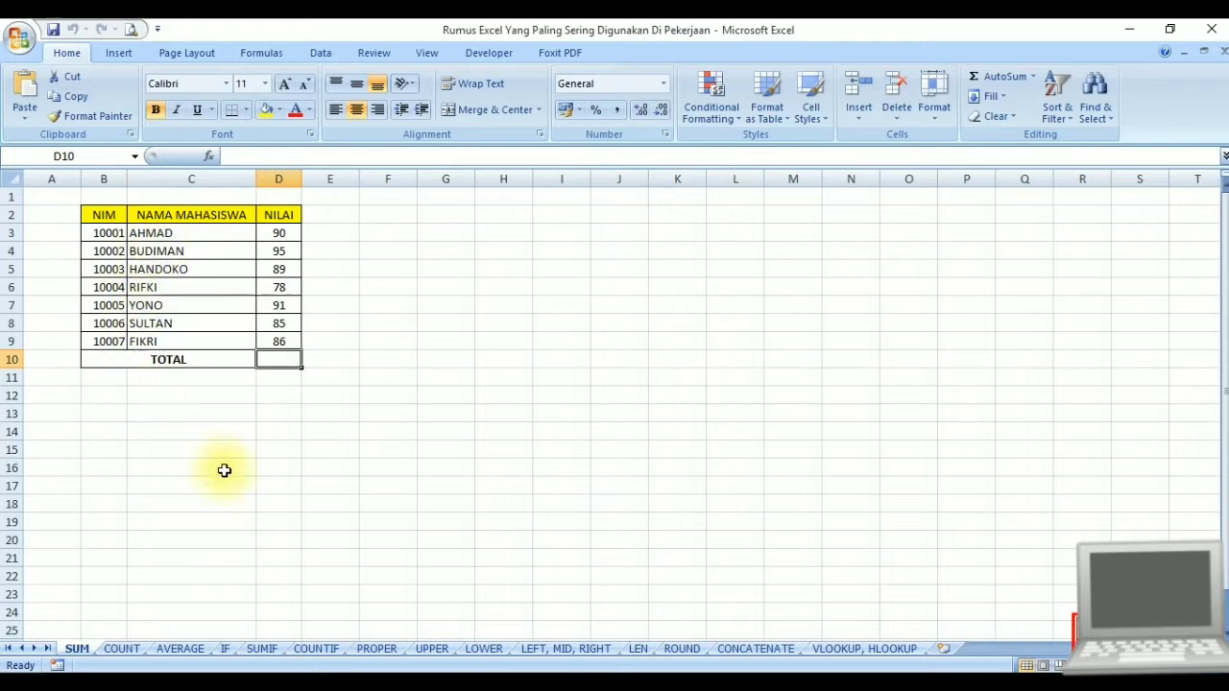
{"action": "type", "text": "="}
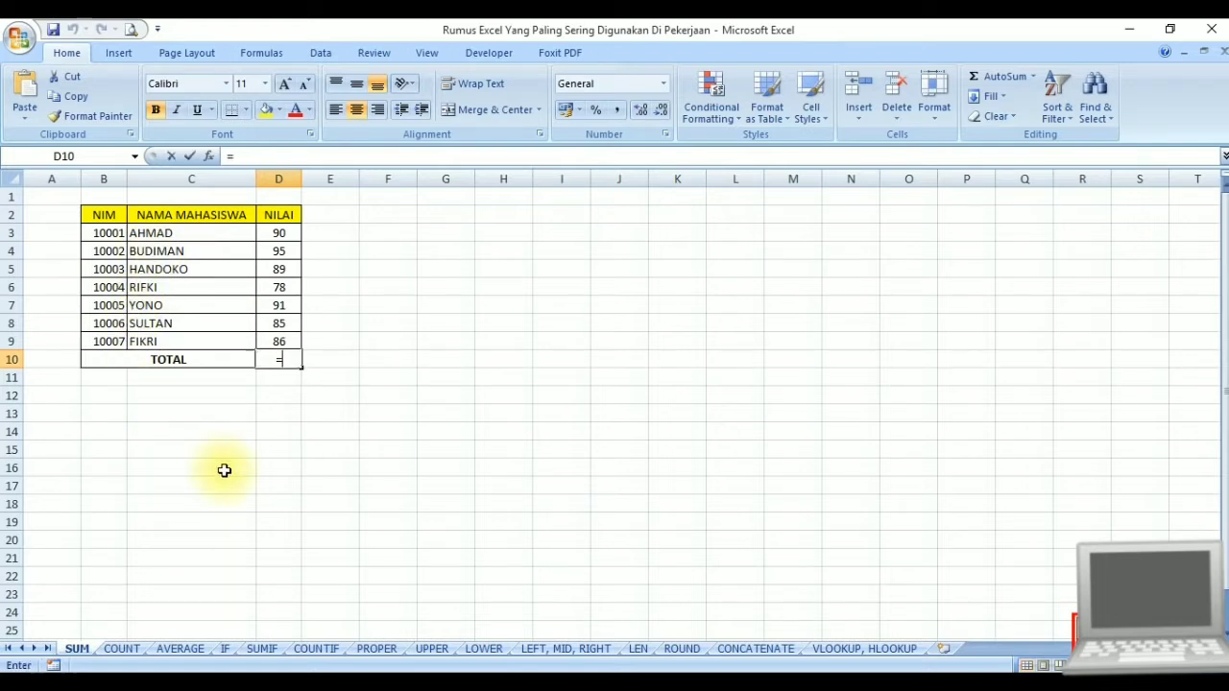
{"action": "type", "text": "su"}
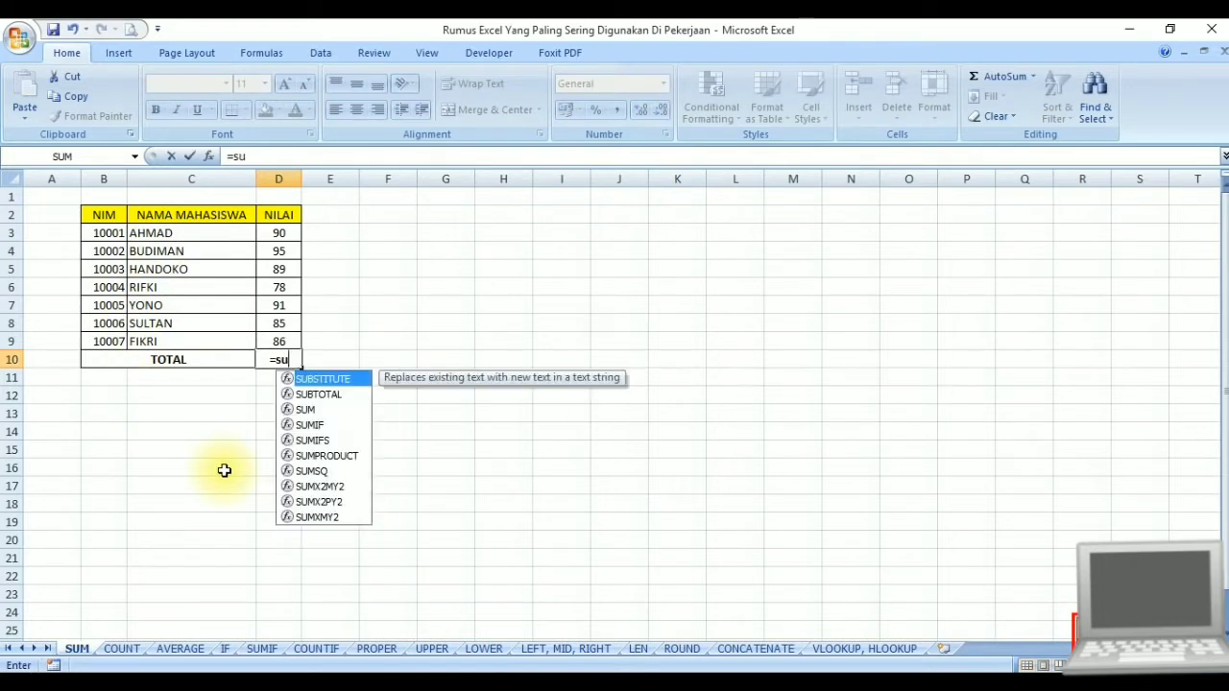
{"action": "type", "text": "m("}
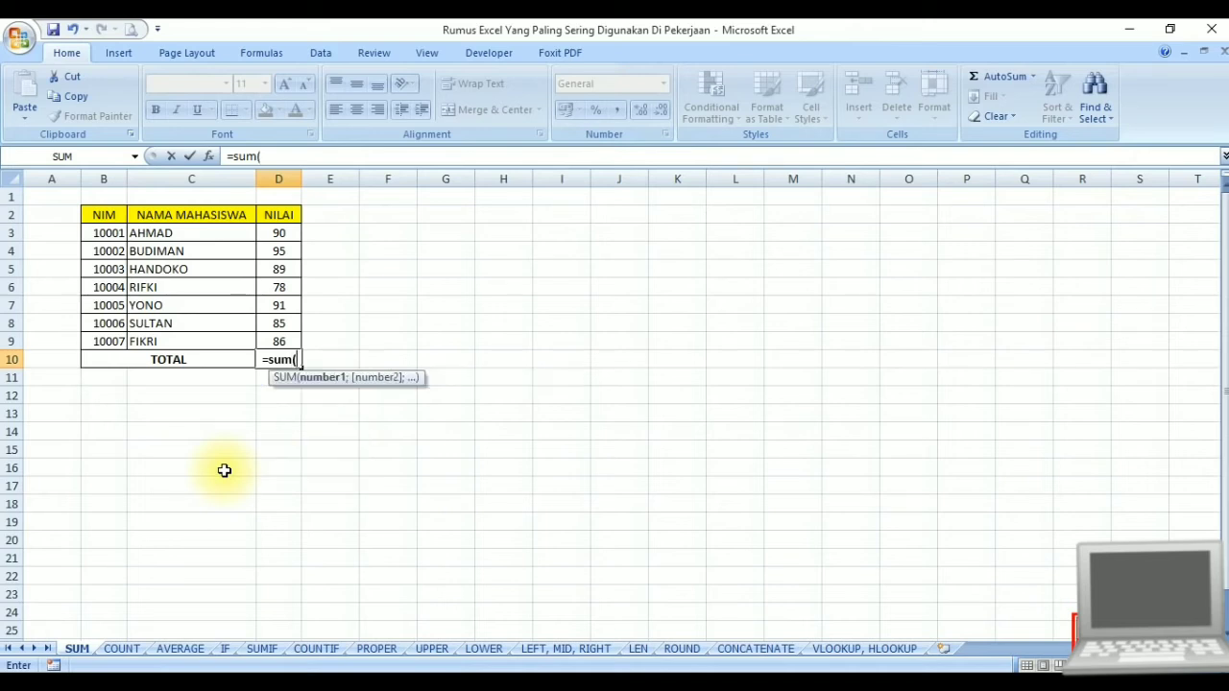
{"action": "left_click", "coordinate": [271, 233]}
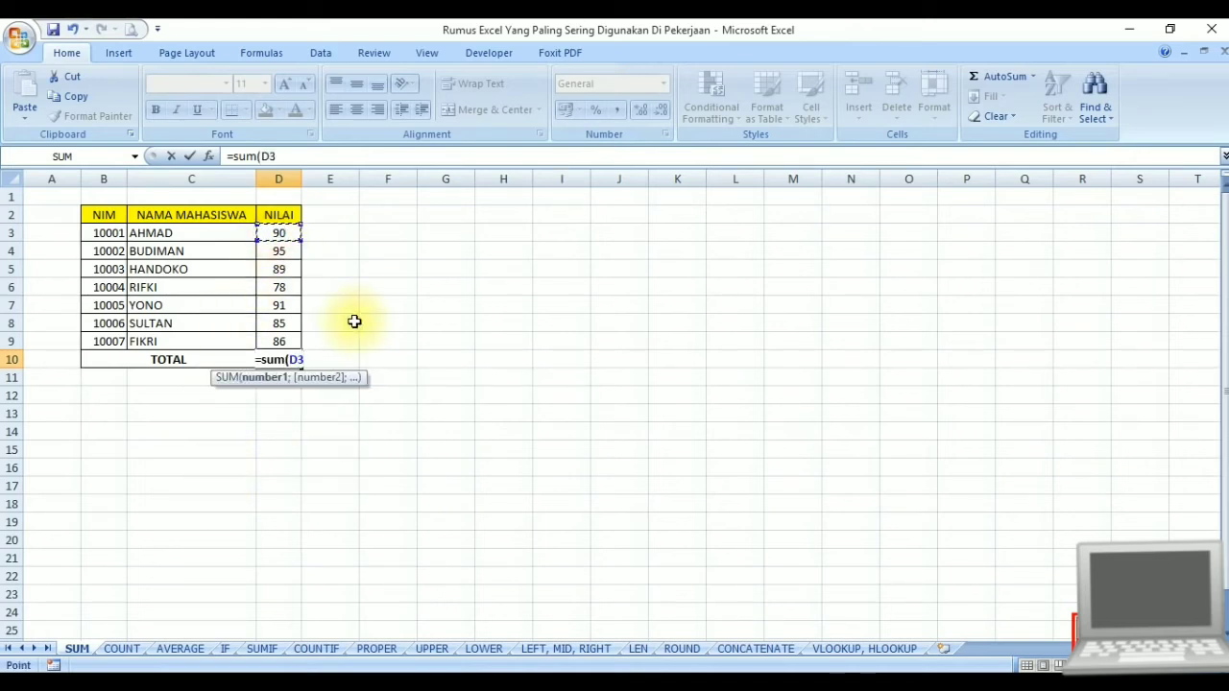
{"action": "key", "text": "shift+Down"}
{"action": "key", "text": "shift+Down"}
{"action": "key", "text": "shift+Down"}
{"action": "key", "text": "shift+Down"}
{"action": "key", "text": "shift+Down"}
{"action": "key", "text": "shift+Down"}
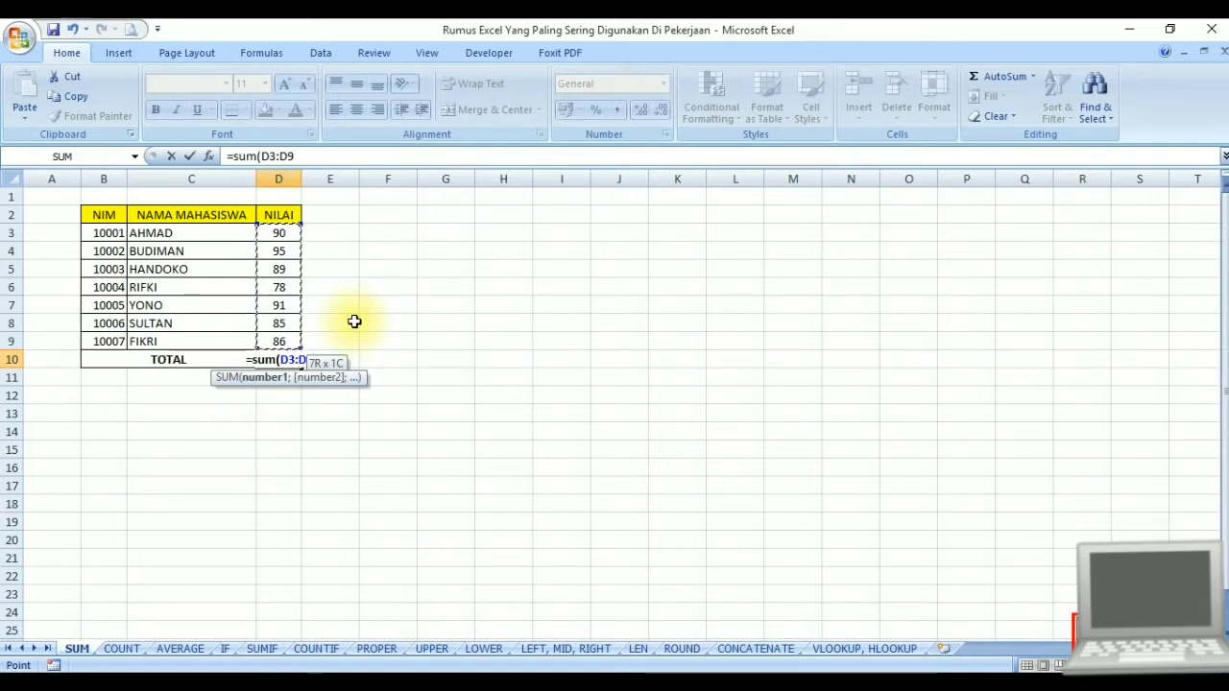
{"action": "key", "text": "Return"}
{"action": "key", "text": "Up"}
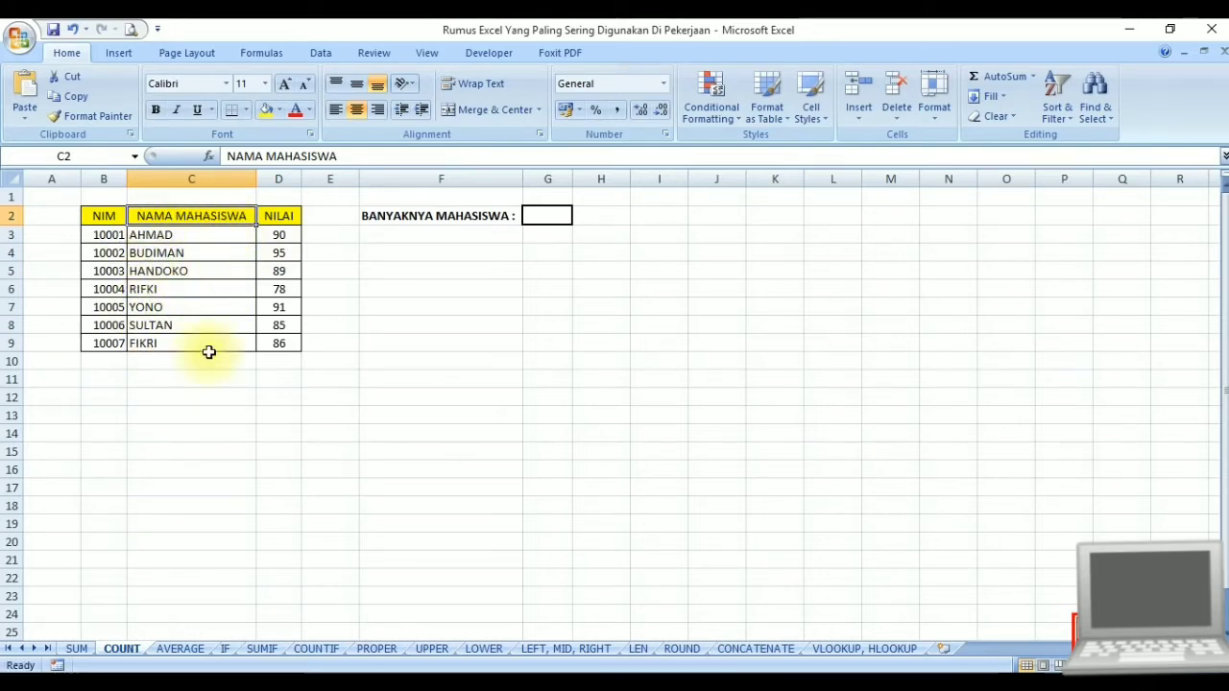
- Count the students in cell G2 with a COUNT formula over the NIM range B3:B9
{"action": "left_click", "coordinate": [543, 215]}
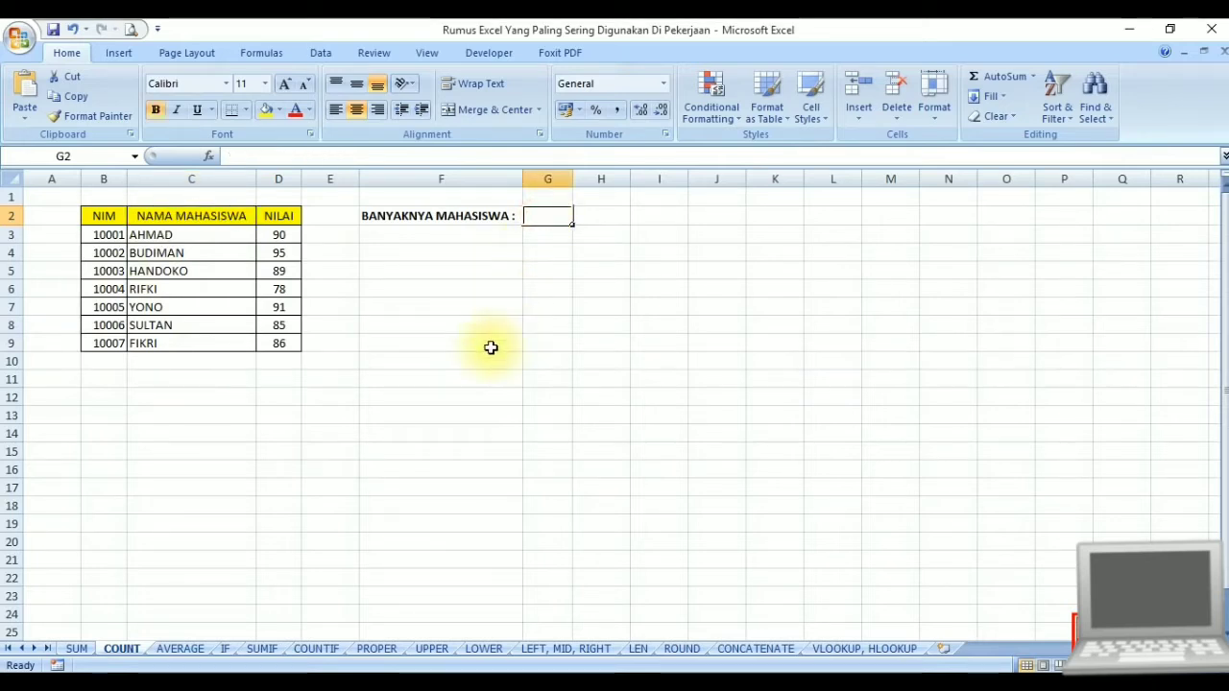
{"action": "type", "text": "="}
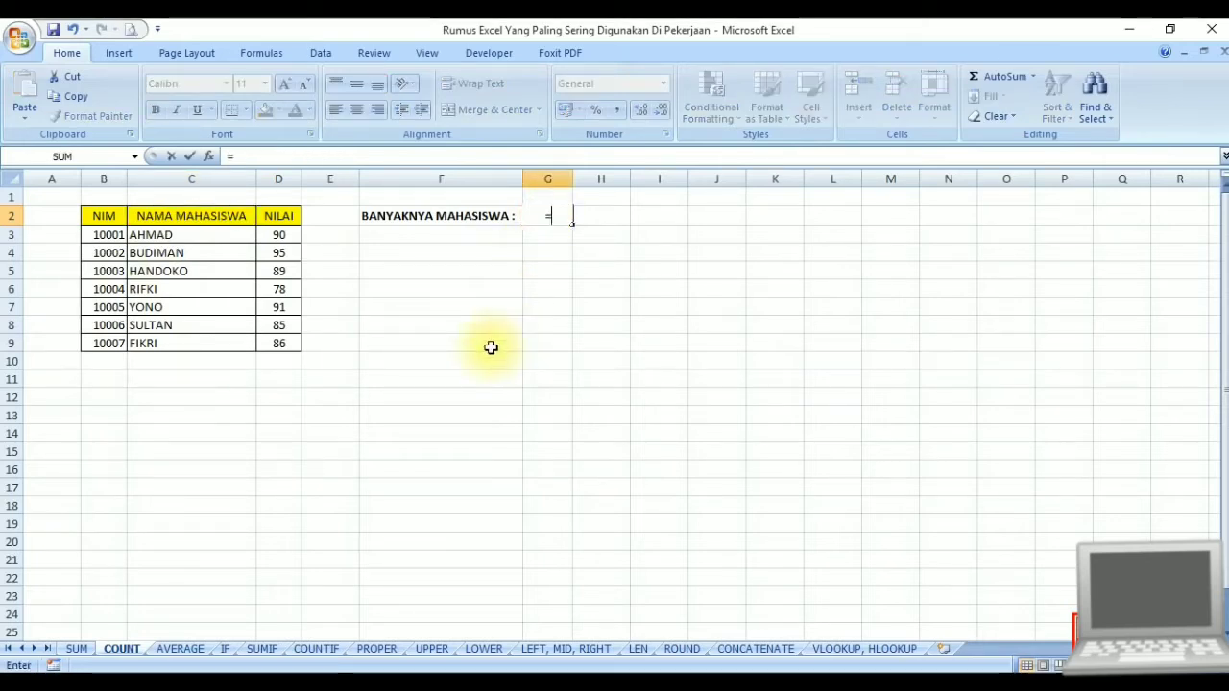
{"action": "type", "text": "count"}
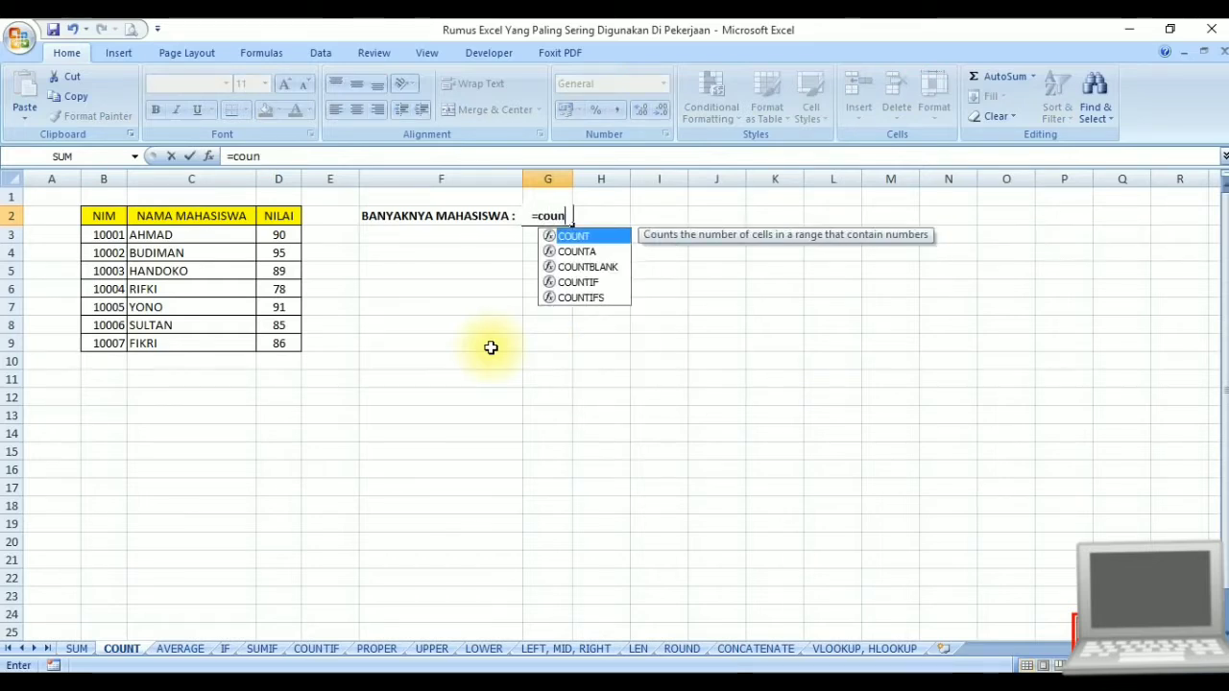
{"action": "key", "text": "Tab"}
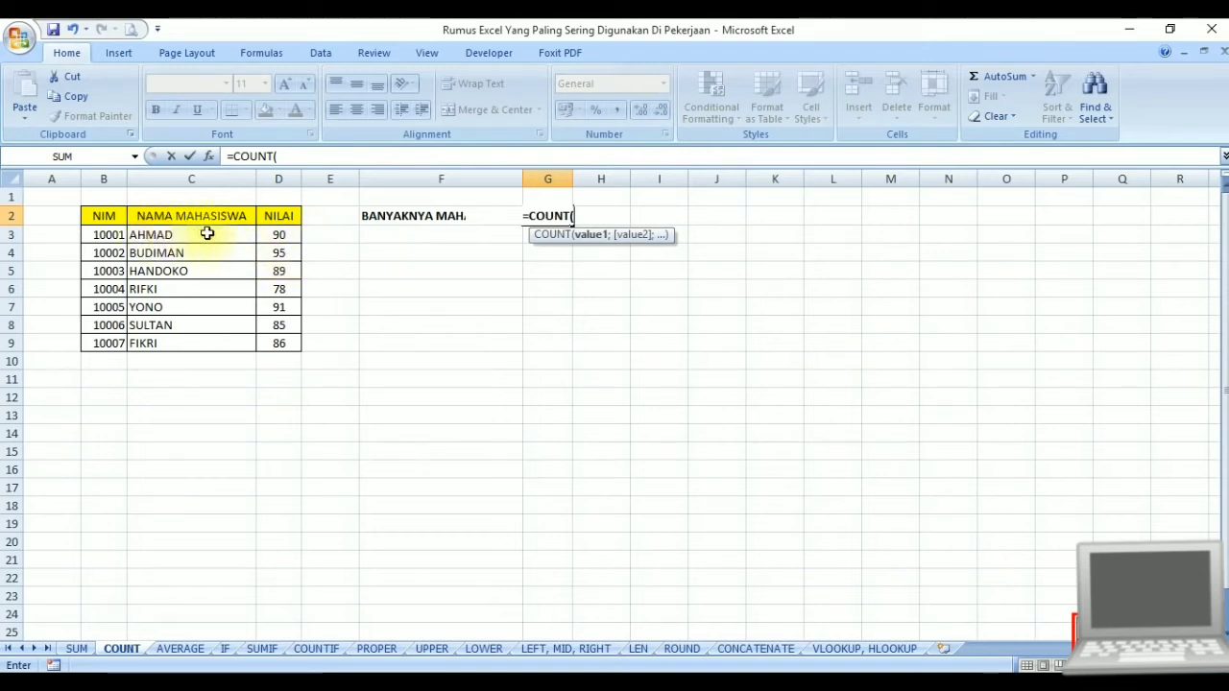
{"action": "left_click", "coordinate": [112, 239]}
{"action": "left_click_drag", "start_coordinate": [112, 239], "coordinate": [115, 346]}
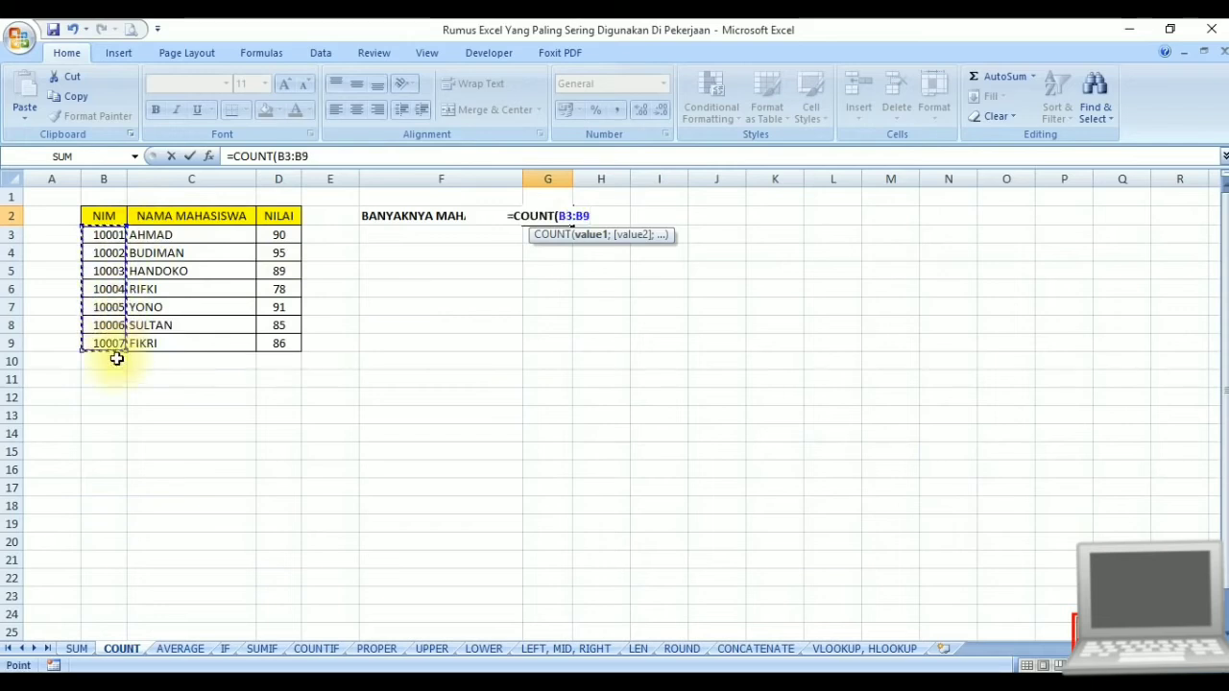
{"action": "key", "text": "Return"}
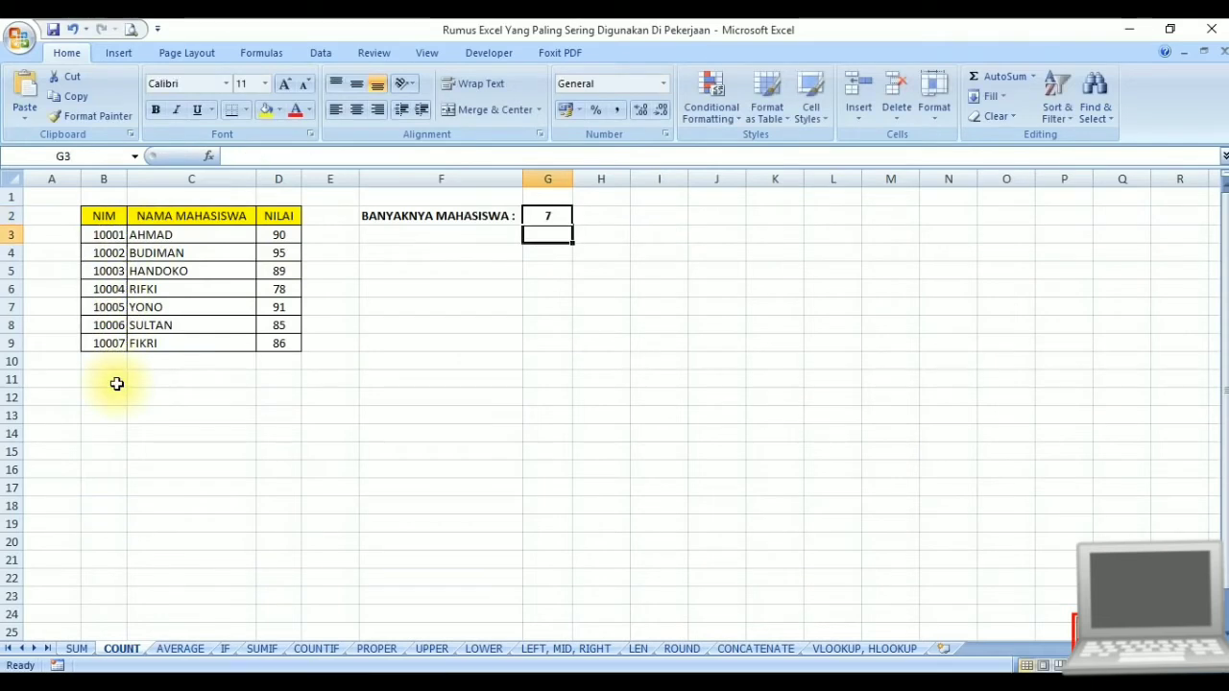
{"action": "left_click", "coordinate": [439, 362]}
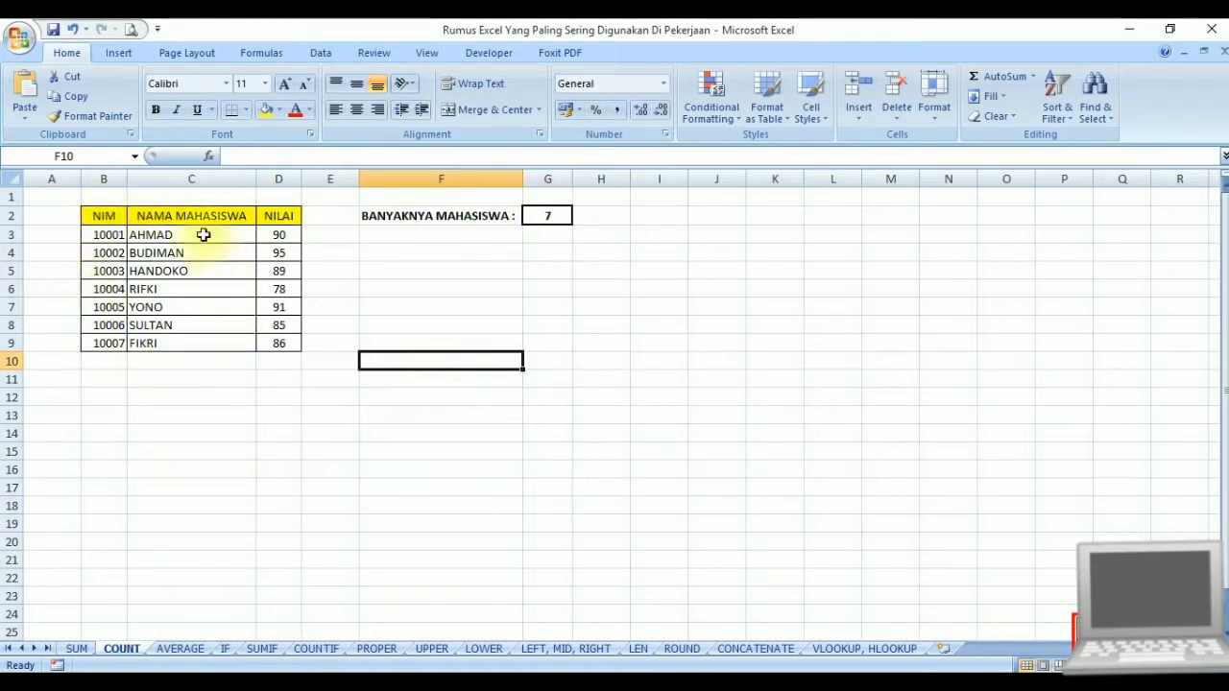
{"action": "left_click", "coordinate": [544, 213]}
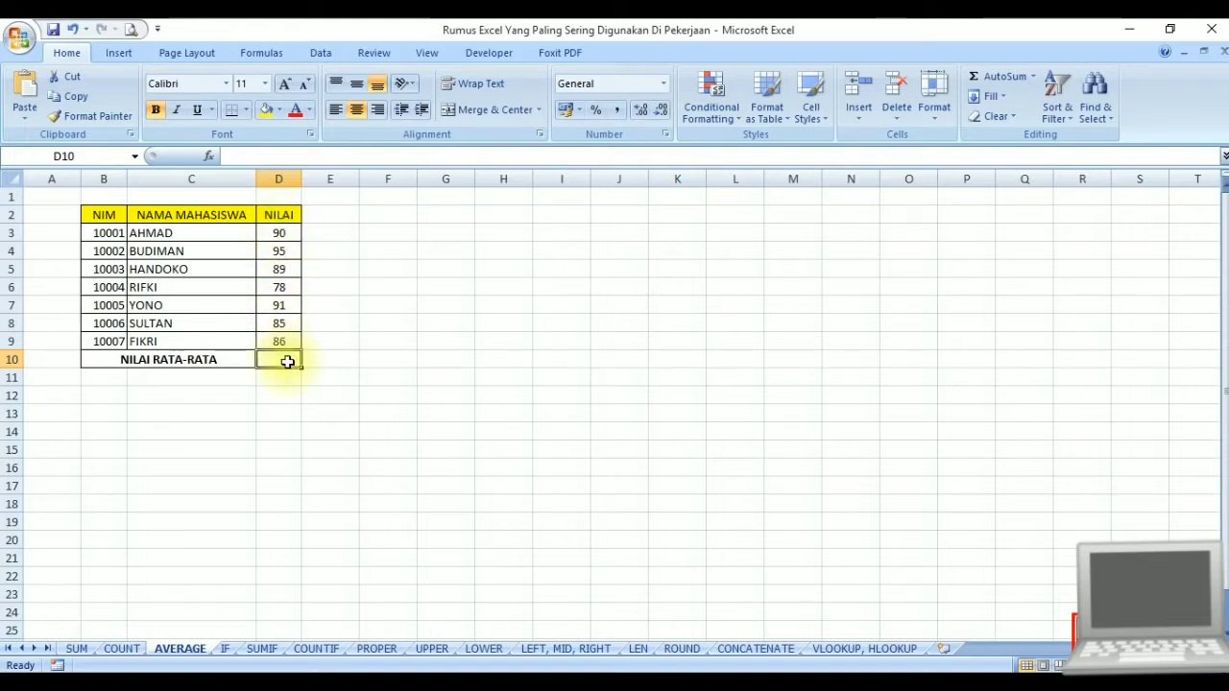
- Calculate the NILAI RATA-RATA in cell D10 with an AVERAGE formula over D3:D9
{"action": "type", "text": "=ave"}
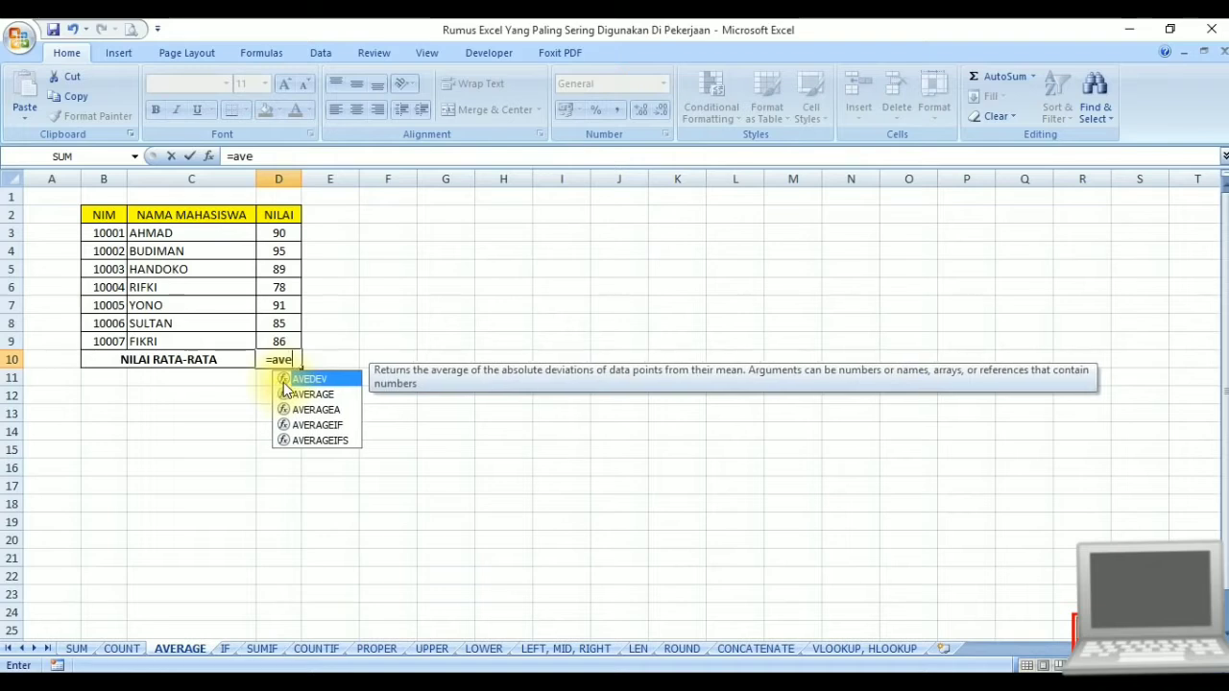
{"action": "key", "text": "Down"}
{"action": "key", "text": "Tab"}
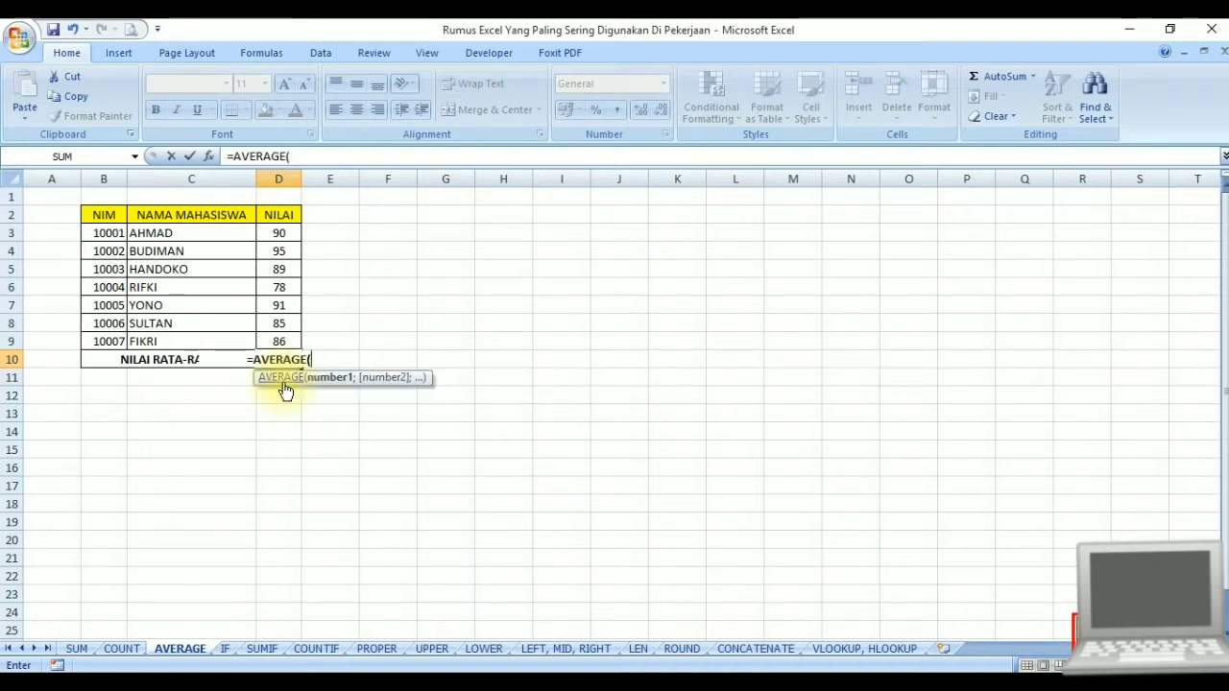
{"action": "left_click", "coordinate": [278, 232]}
{"action": "key", "text": "shift+Down"}
{"action": "key", "text": "shift+Down"}
{"action": "key", "text": "shift+Down"}
{"action": "key", "text": "shift+Down"}
{"action": "key", "text": "shift+Down"}
{"action": "key", "text": "shift+Down"}
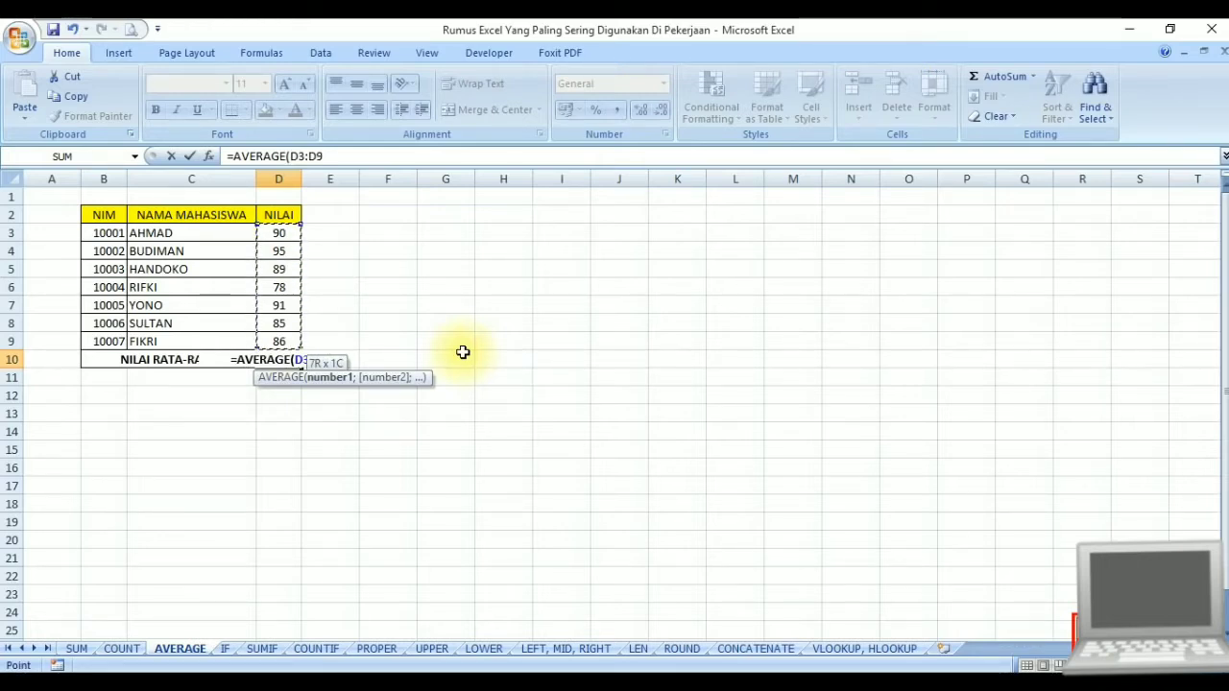
{"action": "key", "text": "Return"}
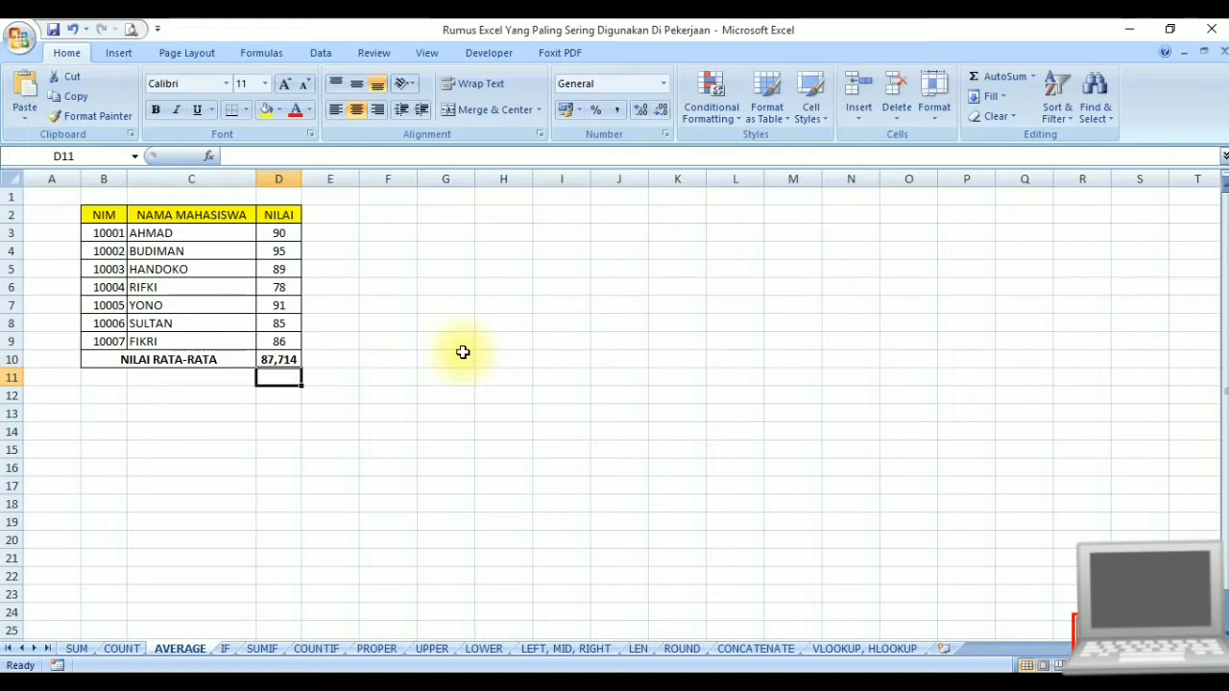
- Increase the decimal places displayed for the average in D10, and reduce them again to shorten the number
{"action": "left_click", "coordinate": [282, 360]}
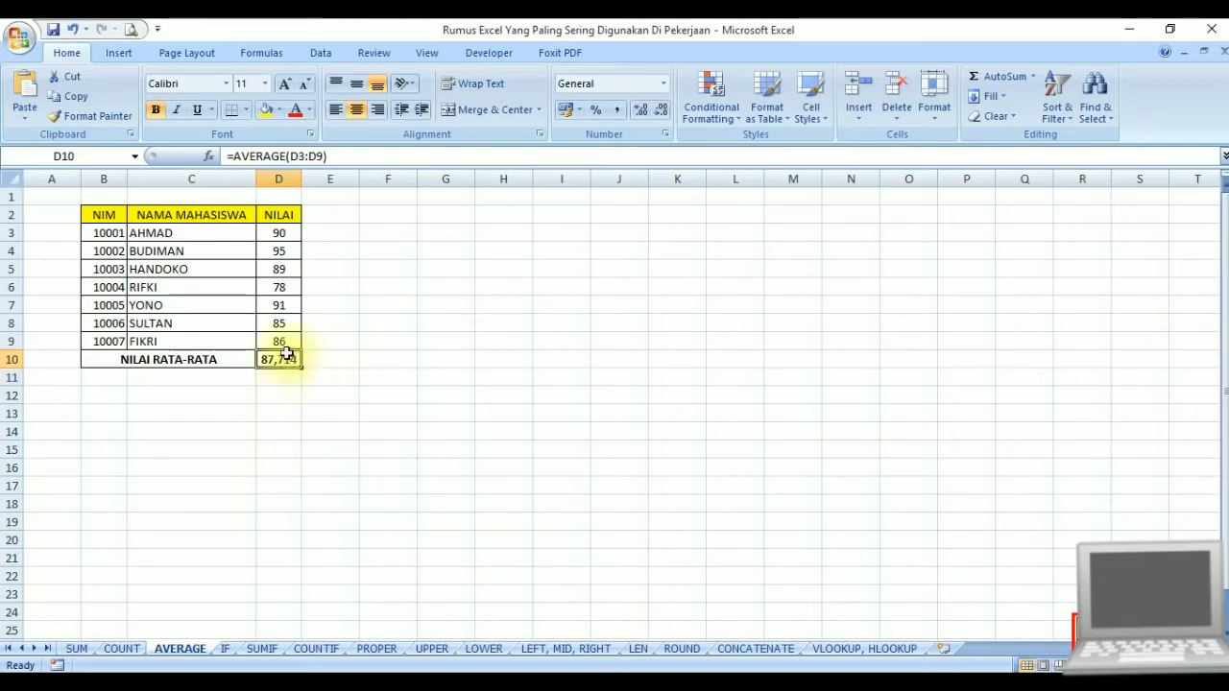
{"action": "left_click", "coordinate": [640, 110]}
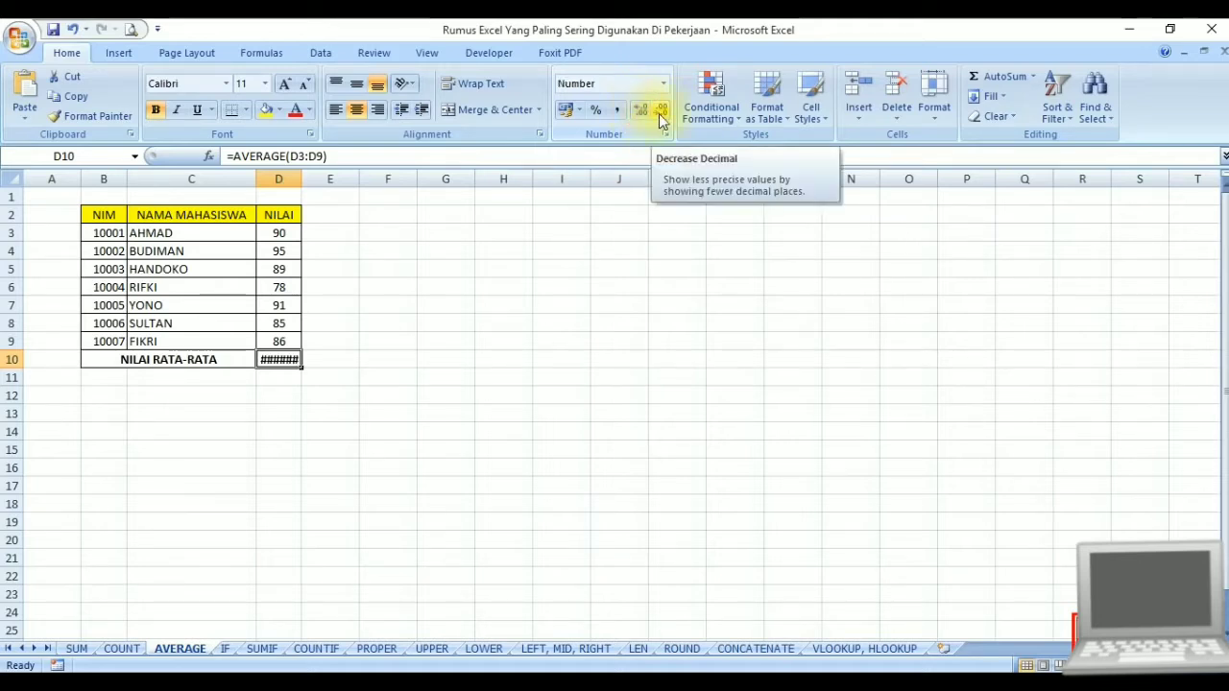
{"action": "left_click", "coordinate": [659, 115]}
{"action": "left_click", "coordinate": [660, 115]}
{"action": "left_click", "coordinate": [660, 115]}
{"action": "left_click", "coordinate": [660, 115]}
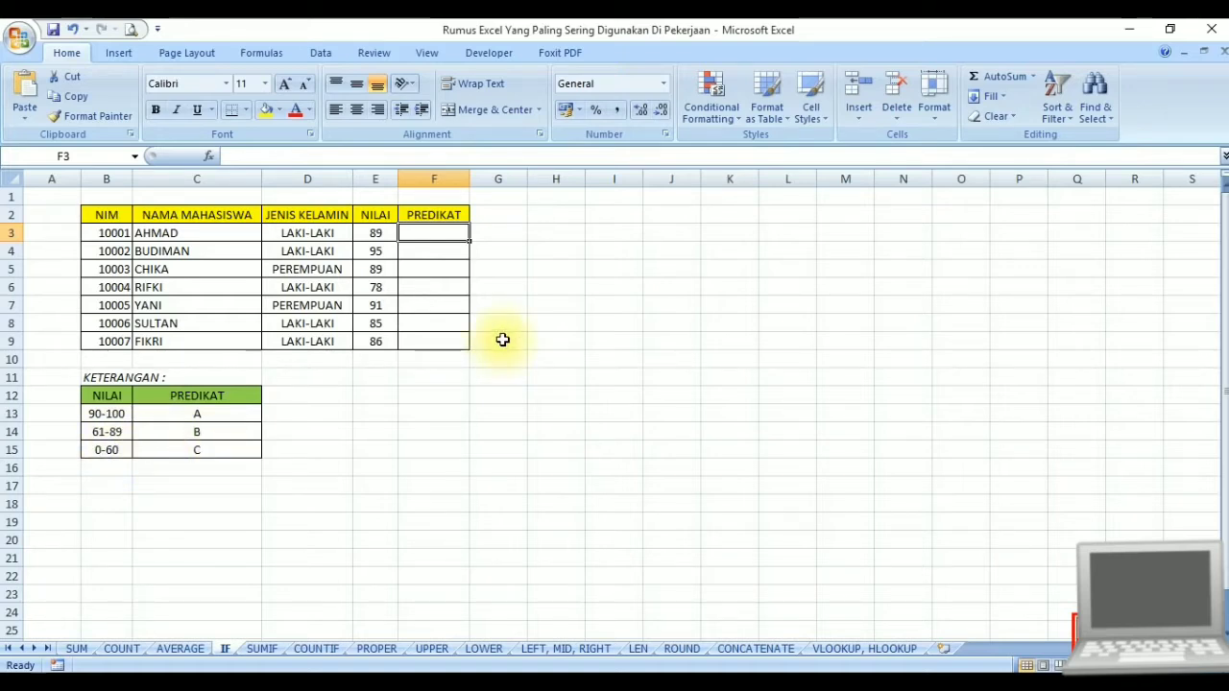
- Enter the nested grading formula =IF(E3>=90;"A";IF(E3>=61;"B";"C")) in PREDIKAT cell F3
{"action": "type", "text": "=IF("}
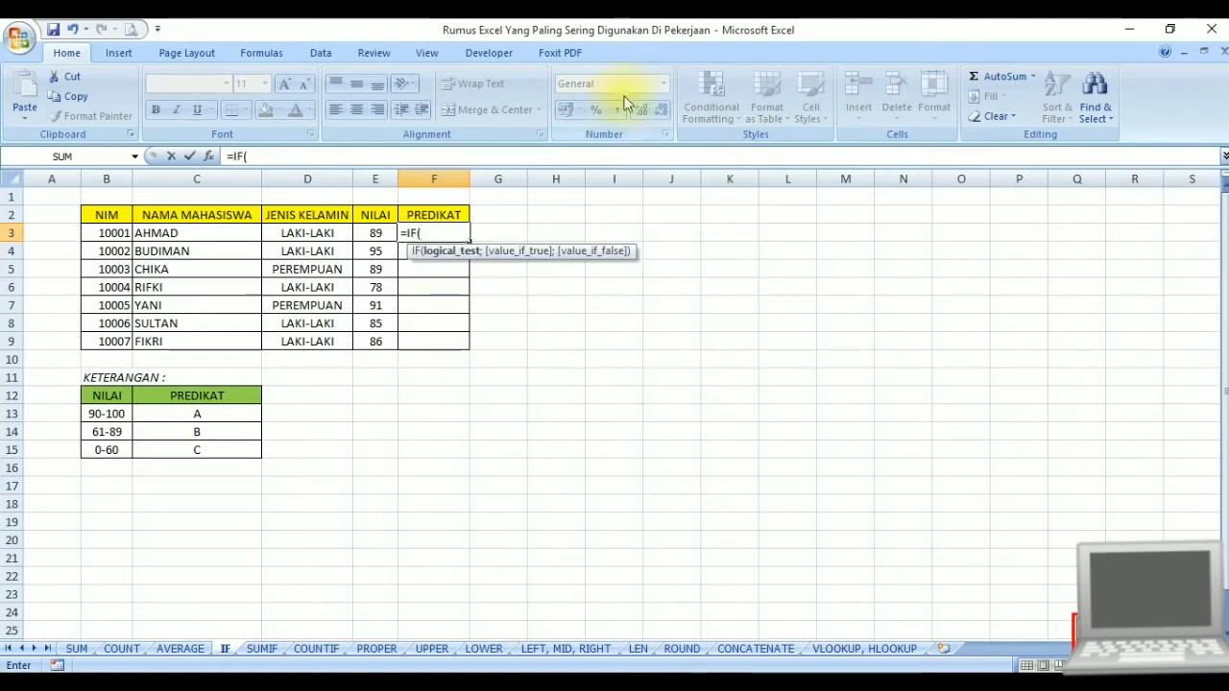
{"action": "left_click", "coordinate": [374, 233]}
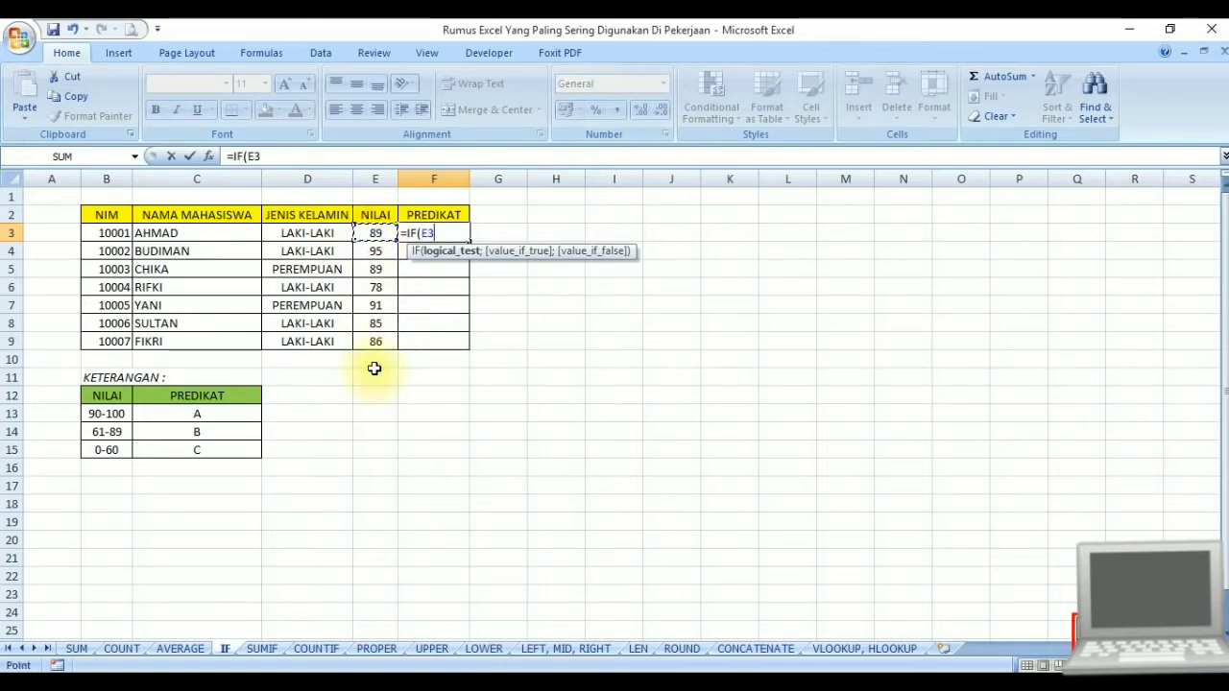
{"action": "type", "text": ";"}
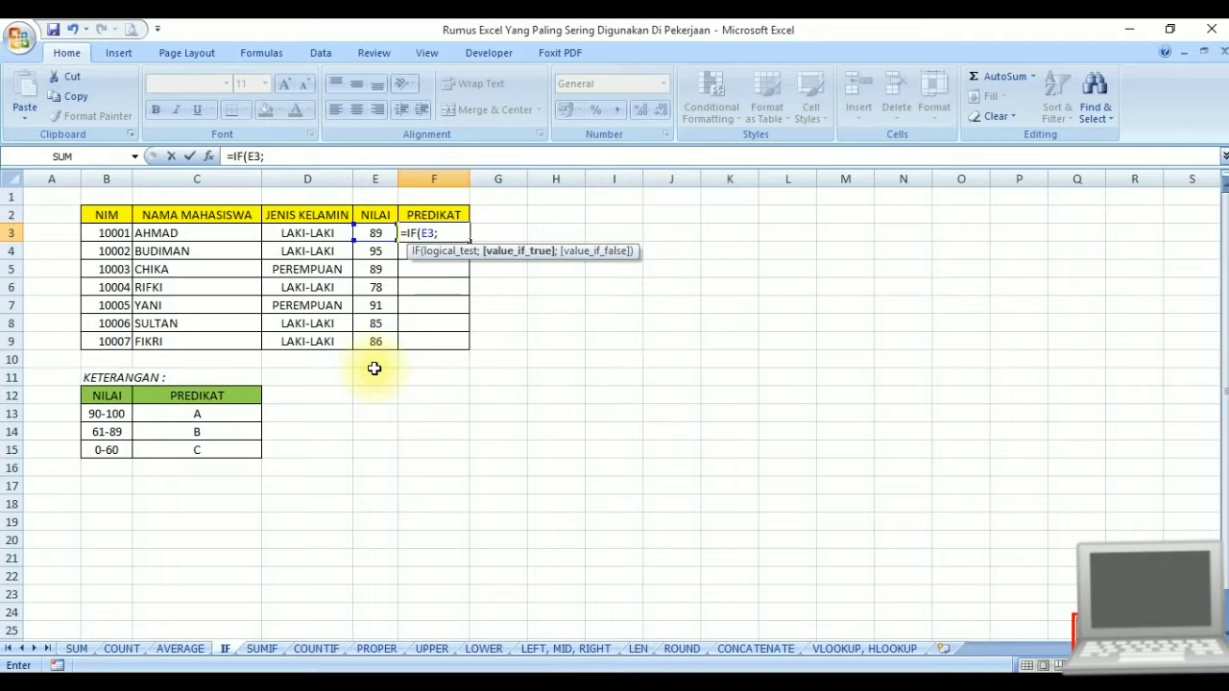
{"action": "key", "text": "BackSpace"}
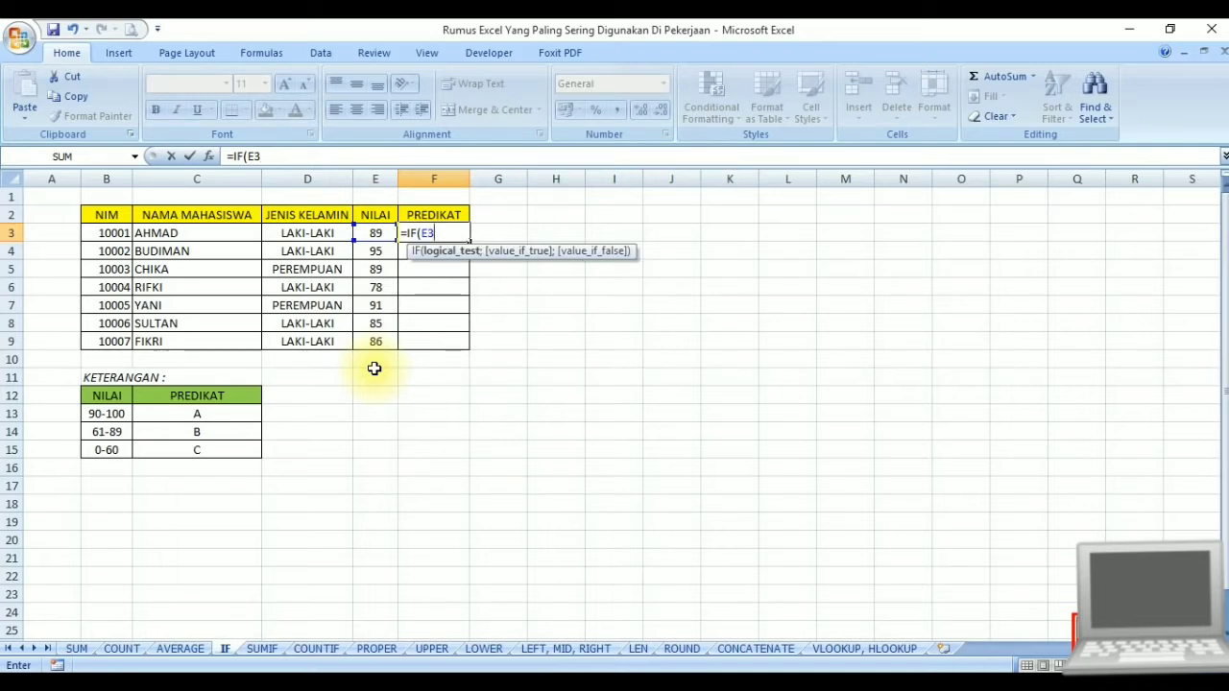
{"action": "type", "text": ">=90;\"A"}
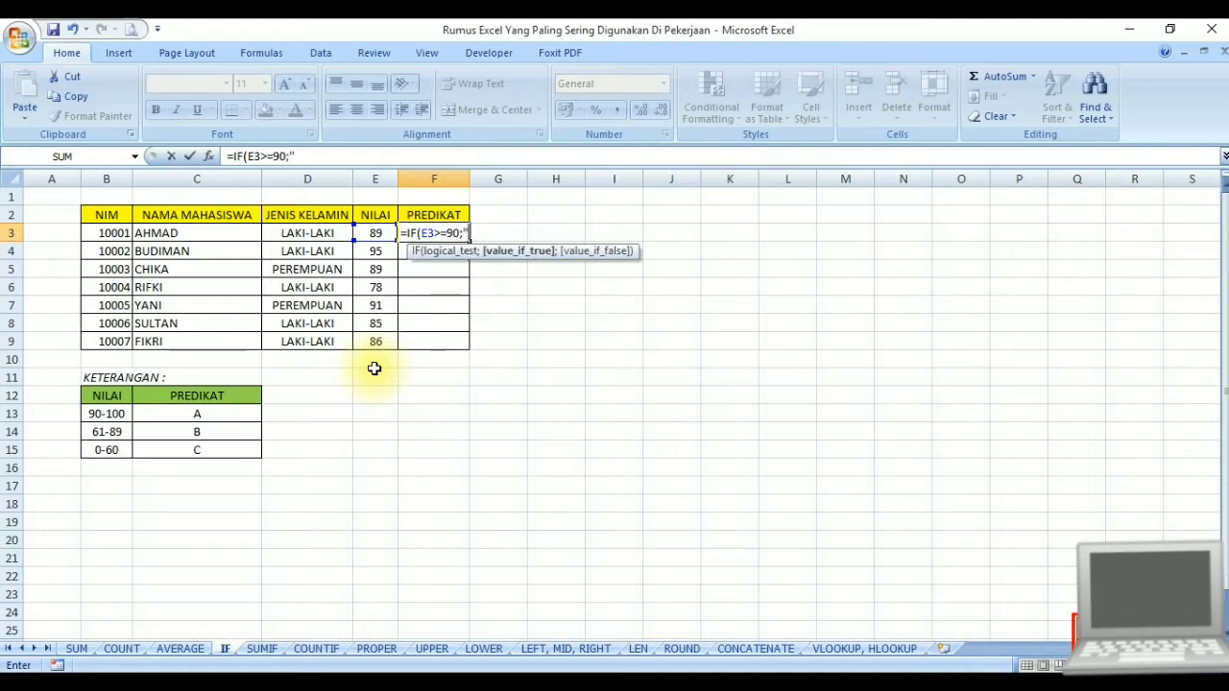
{"action": "type", "text": "\";IF("}
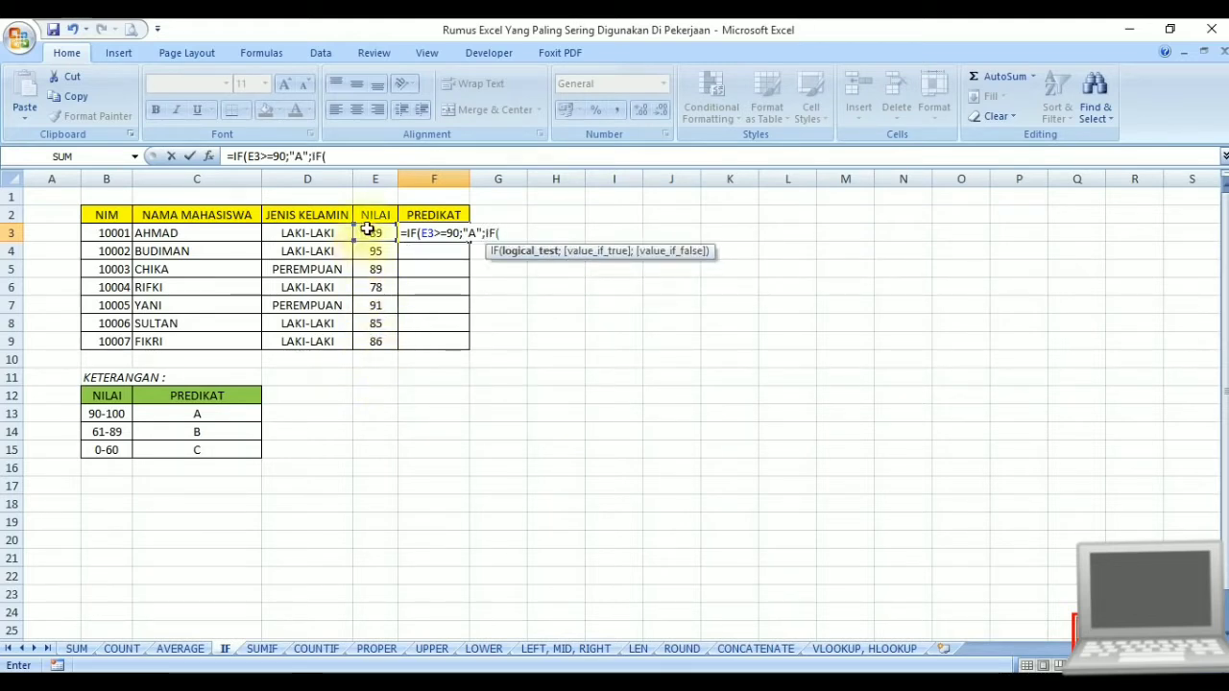
{"action": "left_click", "coordinate": [369, 233]}
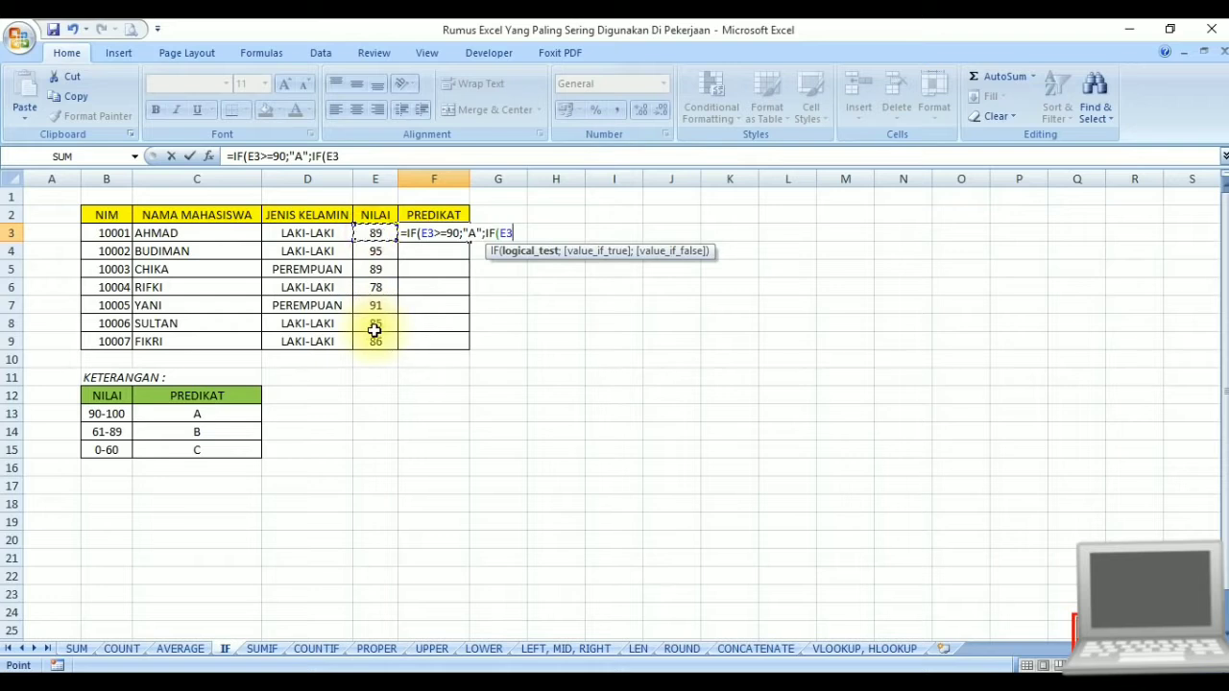
{"action": "type", "text": ">"}
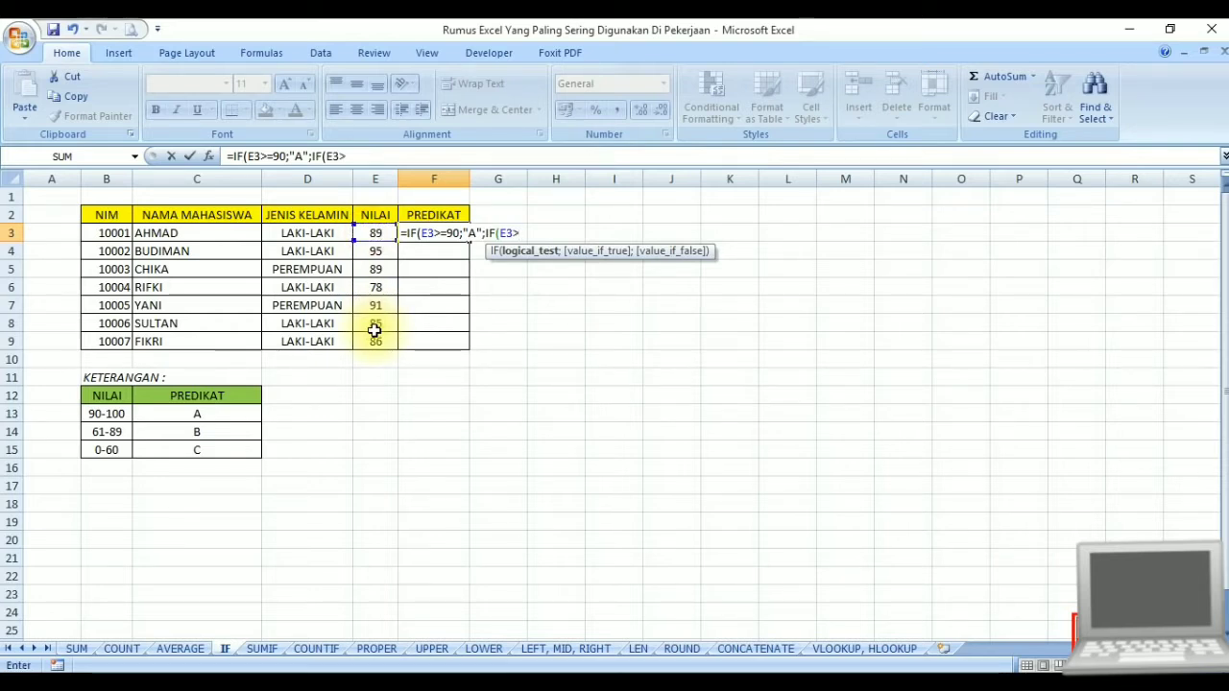
{"action": "type", "text": "="}
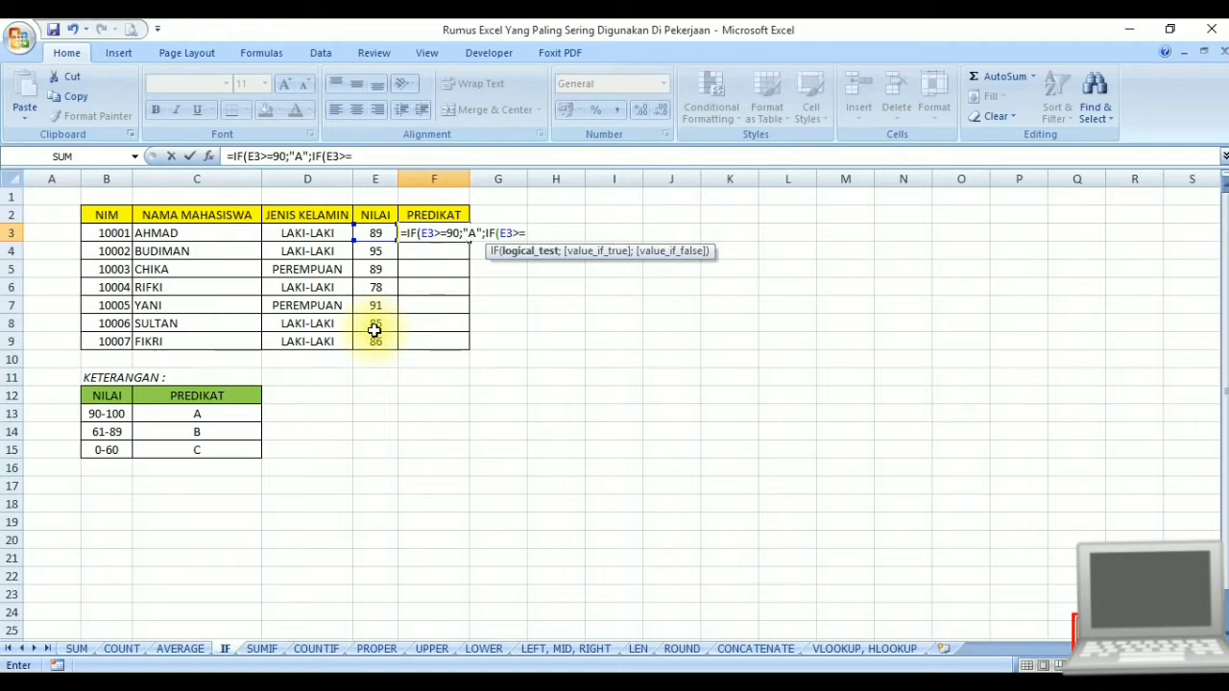
{"action": "type", "text": "61"}
{"action": "type", "text": ";\""}
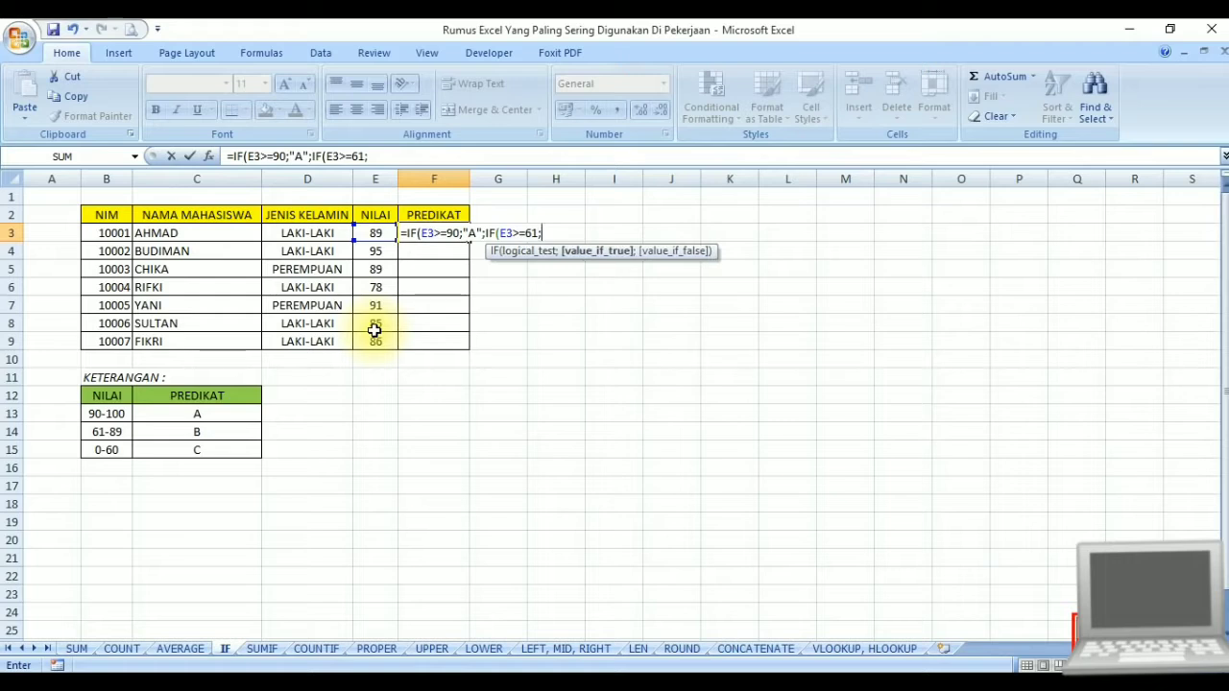
{"action": "type", "text": "B\";\""}
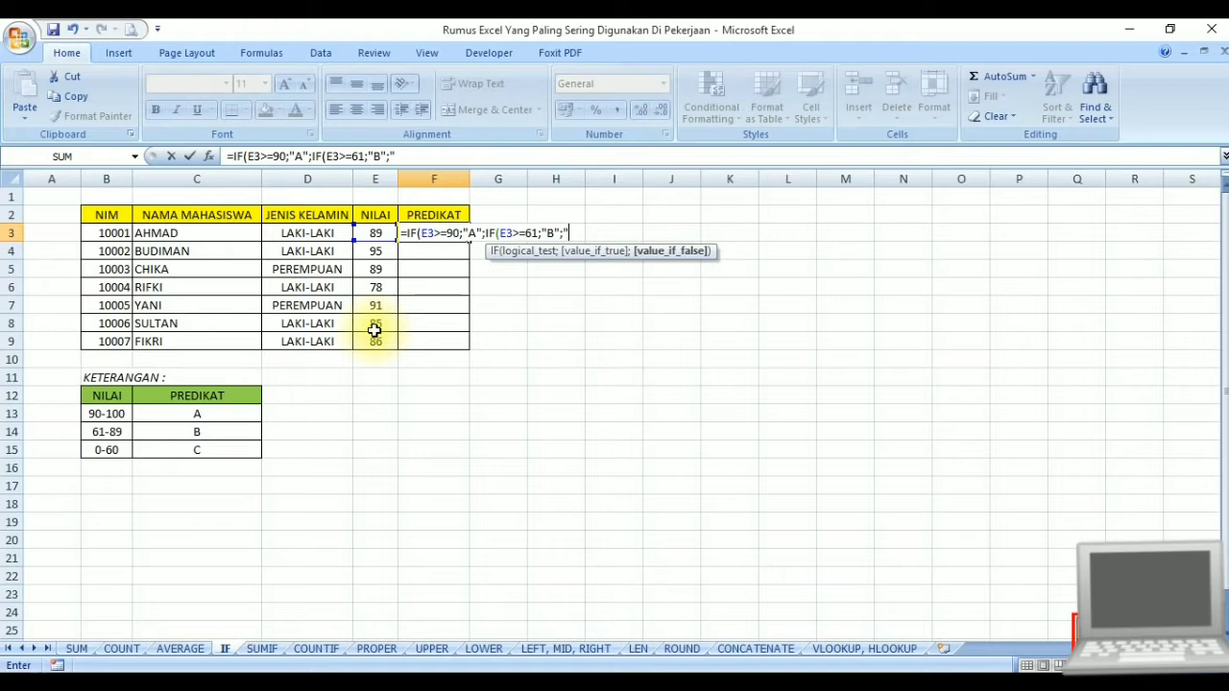
{"action": "type", "text": "C\""}
{"action": "key", "text": "Return"}
{"action": "key", "text": "Return"}
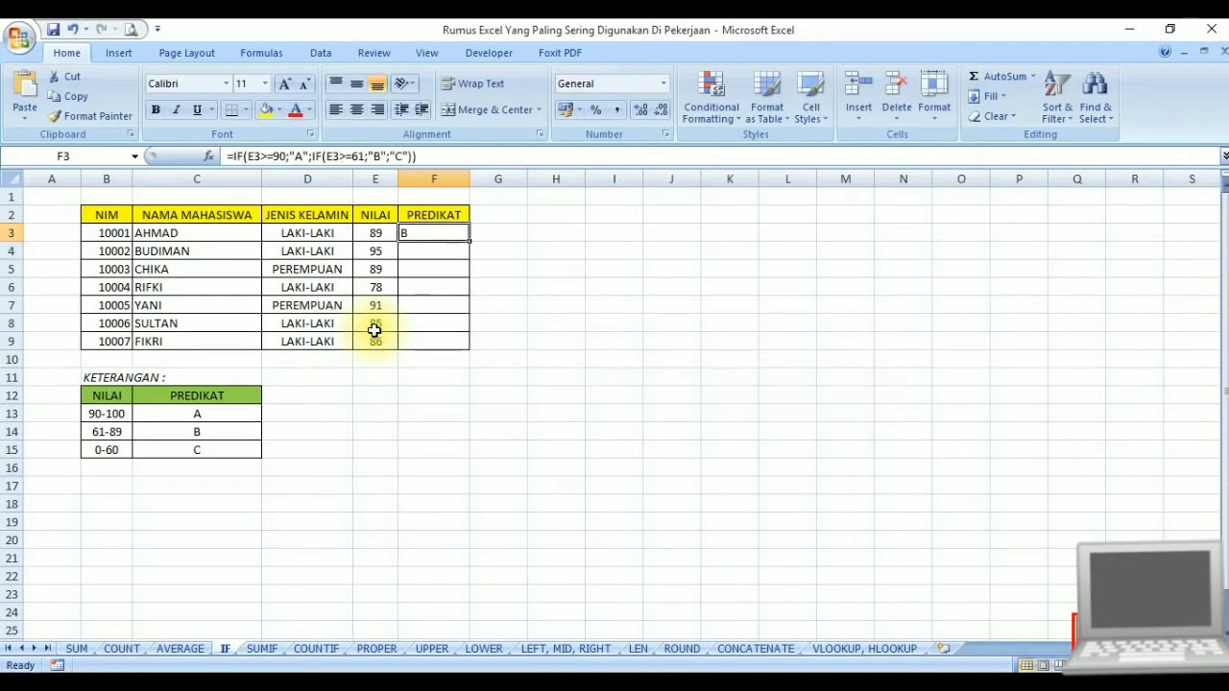
- Copy the grading formula from F3 into the remaining PREDIKAT cells F4:F9
{"action": "key", "text": "ctrl+c"}
{"action": "key", "text": "Left"}
{"action": "key", "text": "Down"}
{"action": "key", "text": "Down"}
{"action": "key", "text": "Down"}
{"action": "key", "text": "Down"}
{"action": "key", "text": "Down"}
{"action": "key", "text": "Down"}
{"action": "key", "text": "Down"}
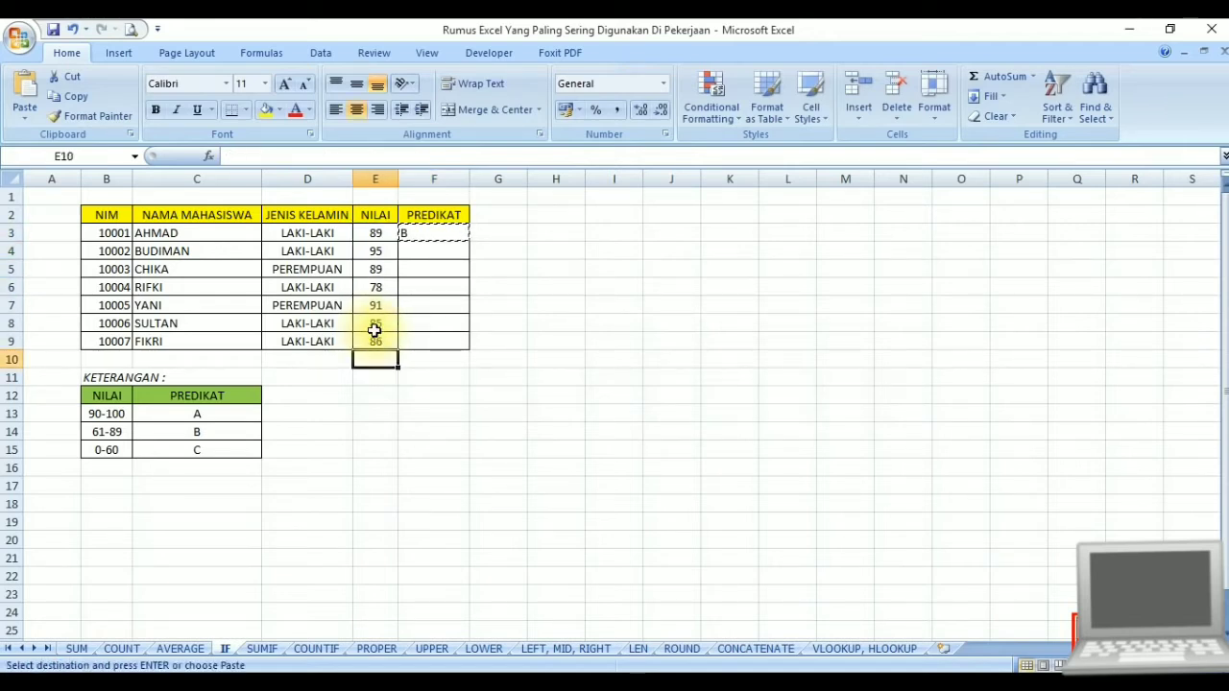
{"action": "key", "text": "Right"}
{"action": "key", "text": "Up"}
{"action": "key", "text": "shift+Up"}
{"action": "key", "text": "shift+Up"}
{"action": "key", "text": "shift+Up"}
{"action": "key", "text": "shift+Up"}
{"action": "key", "text": "shift+Up"}
{"action": "key", "text": "shift+Up"}
{"action": "key", "text": "Return"}
- Test the grading formula's A/B boundary by setting the NILAI in E3 to 90, and to 89
{"action": "key", "text": "Up"}
{"action": "key", "text": "Up"}
{"action": "key", "text": "Up"}
{"action": "key", "text": "Up"}
{"action": "key", "text": "Up"}
{"action": "key", "text": "Up"}
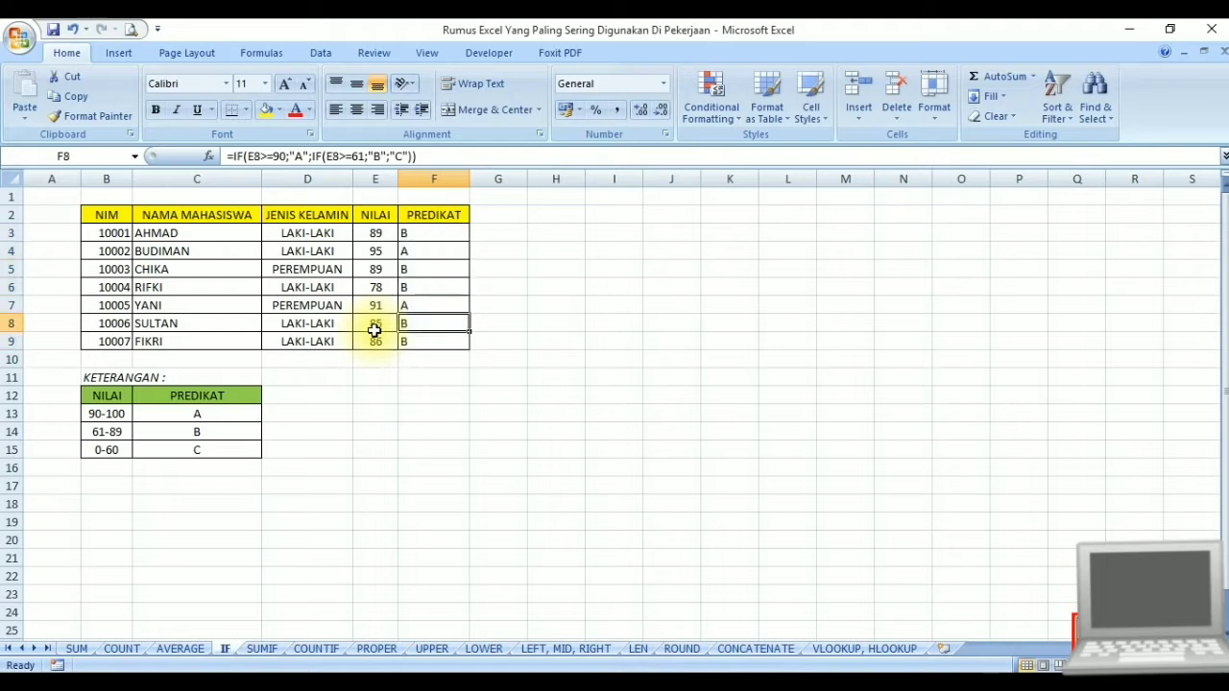
{"action": "key", "text": "Left"}
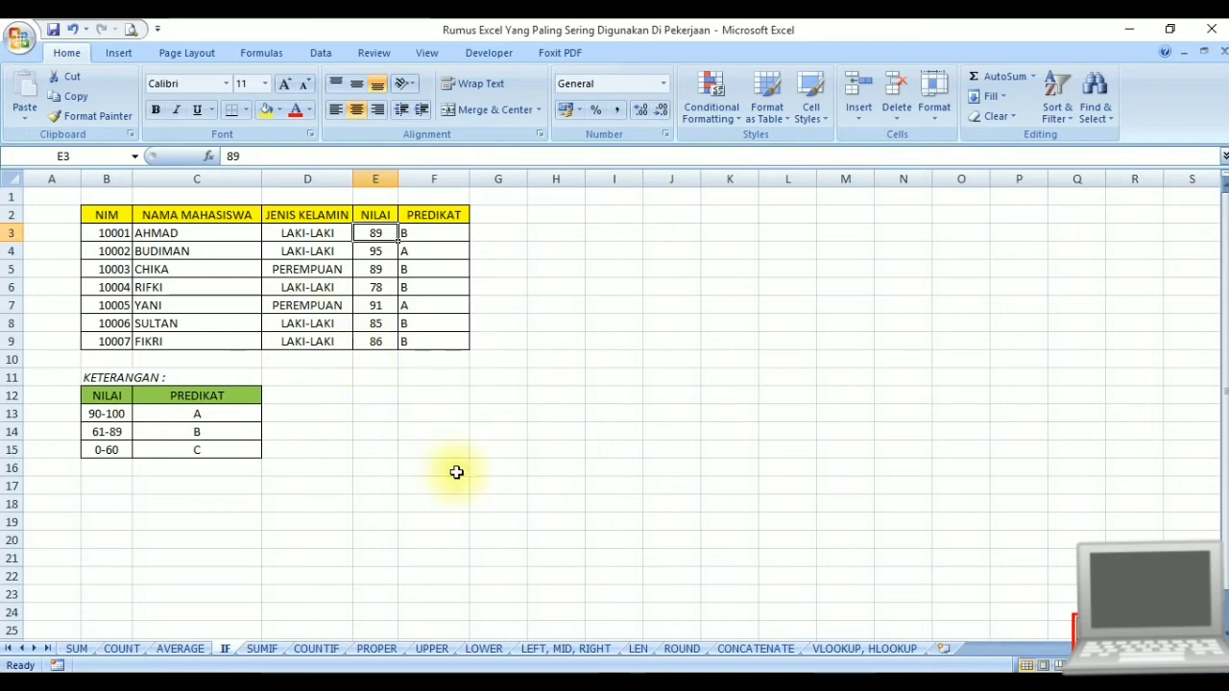
{"action": "type", "text": "90"}
{"action": "key", "text": "Return"}
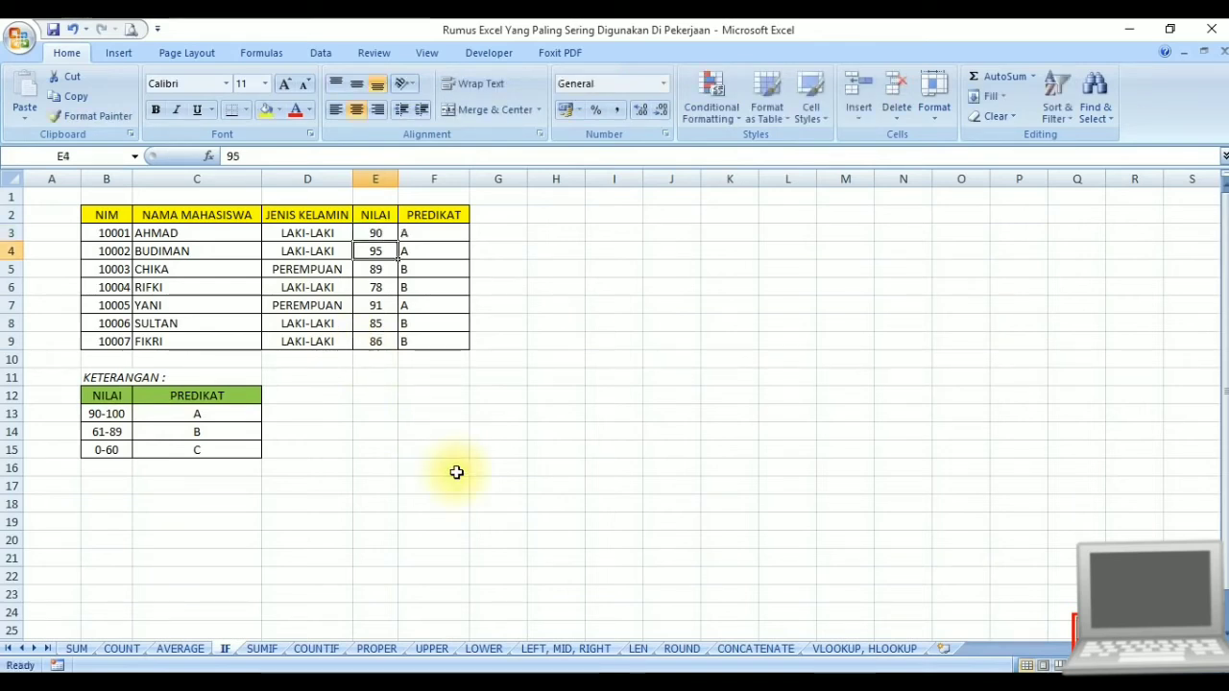
{"action": "key", "text": "Up"}
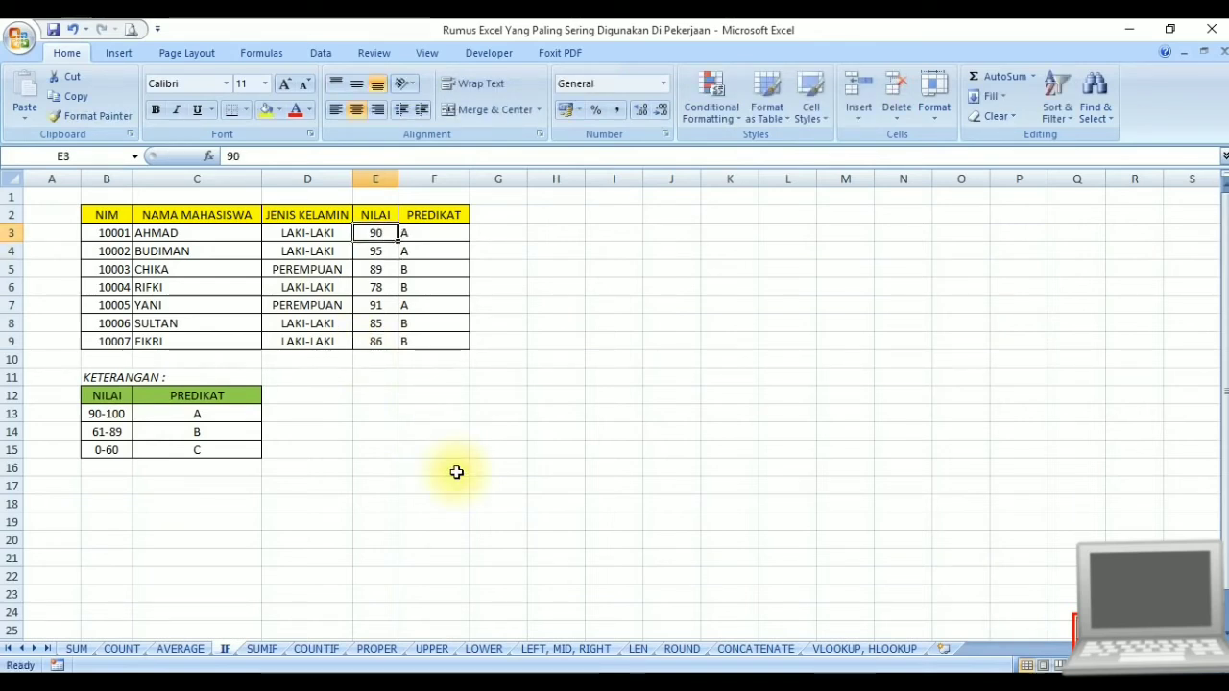
{"action": "type", "text": "89"}
{"action": "key", "text": "Return"}
{"action": "key", "text": "Up"}
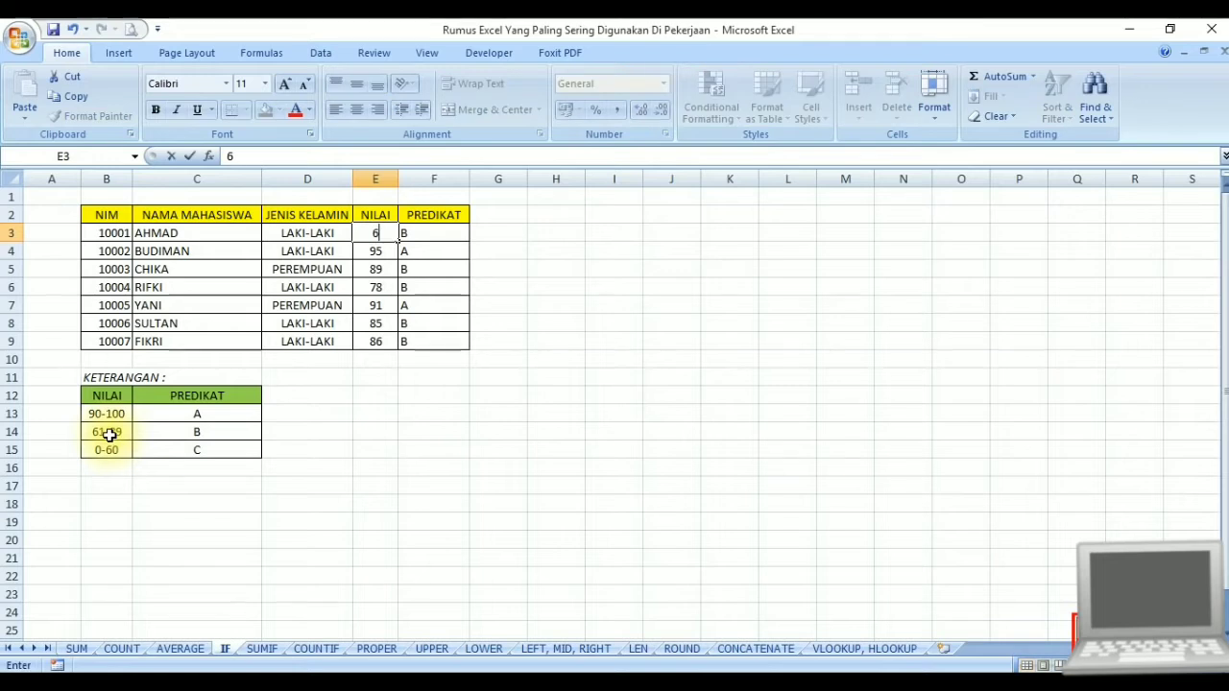
- Test the grading formula's B/C boundary by setting the NILAI in E3 to 61, and to 60
{"action": "type", "text": "61"}
{"action": "key", "text": "Return"}
{"action": "key", "text": "Up"}
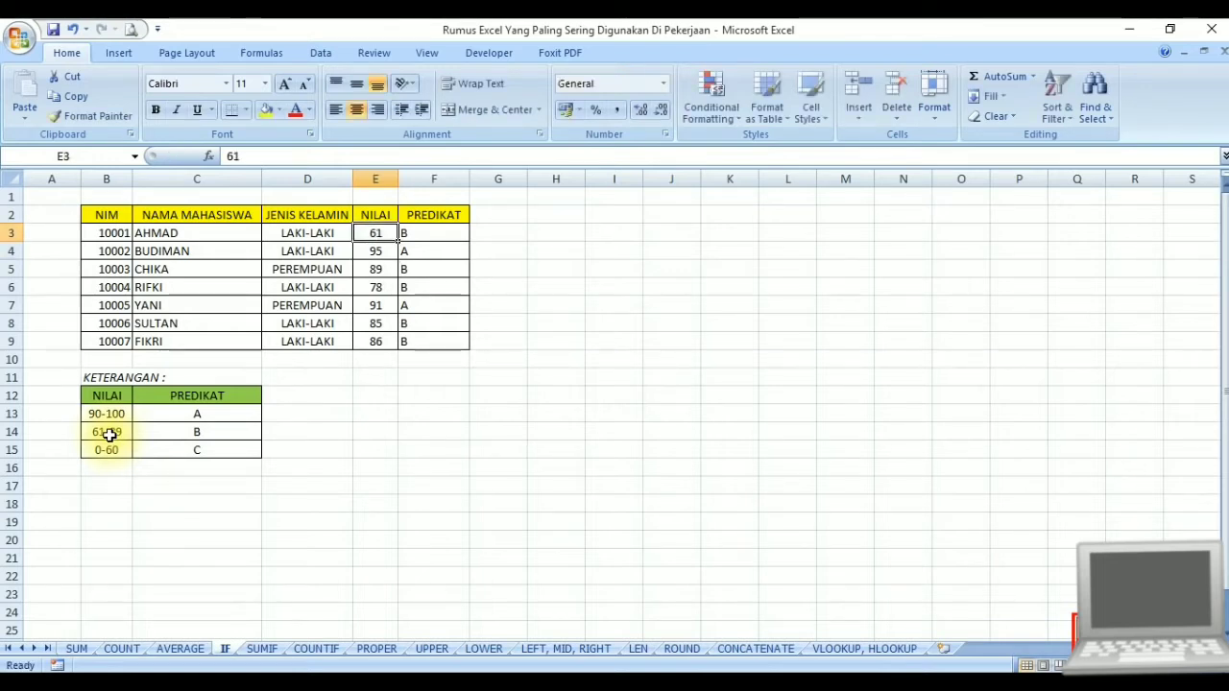
{"action": "type", "text": "60"}
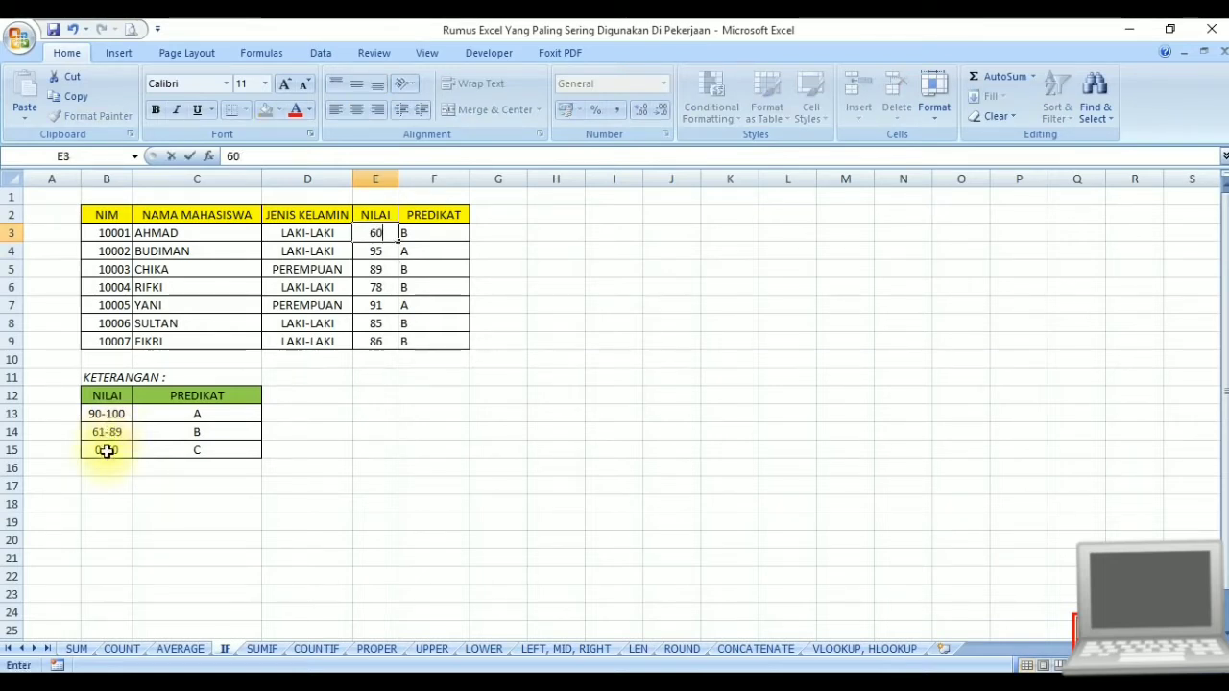
{"action": "key", "text": "Return"}
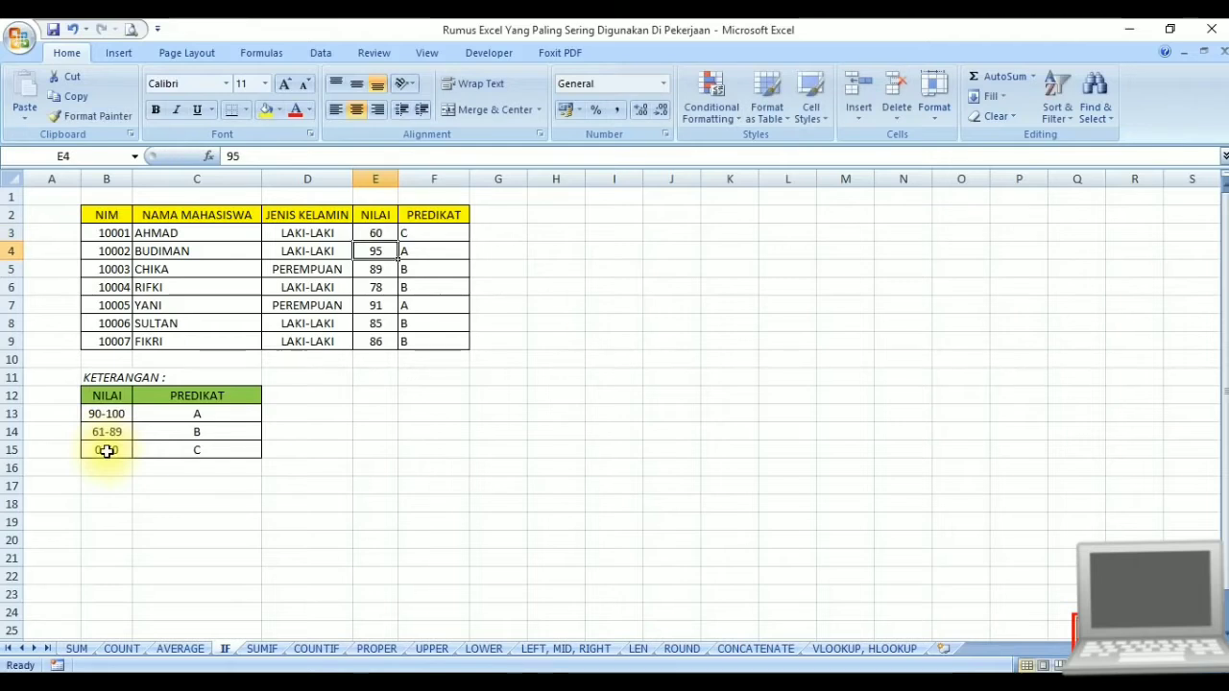
{"action": "key", "text": "Up"}
{"action": "key", "text": "Right"}
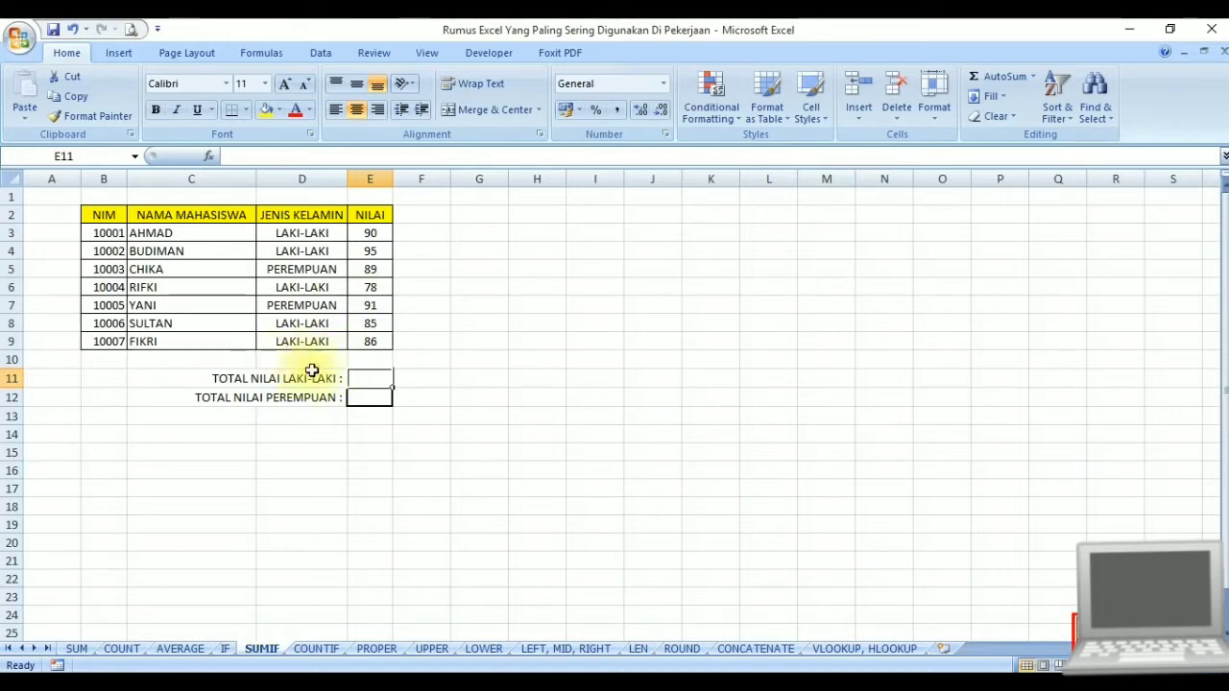
- Calculate TOTAL NILAI LAKI-LAKI in E11 of the SUMIF sheet with =SUMIF(D3:D9;"LAKI-LAKI";E3:E9)
{"action": "type", "text": "="}
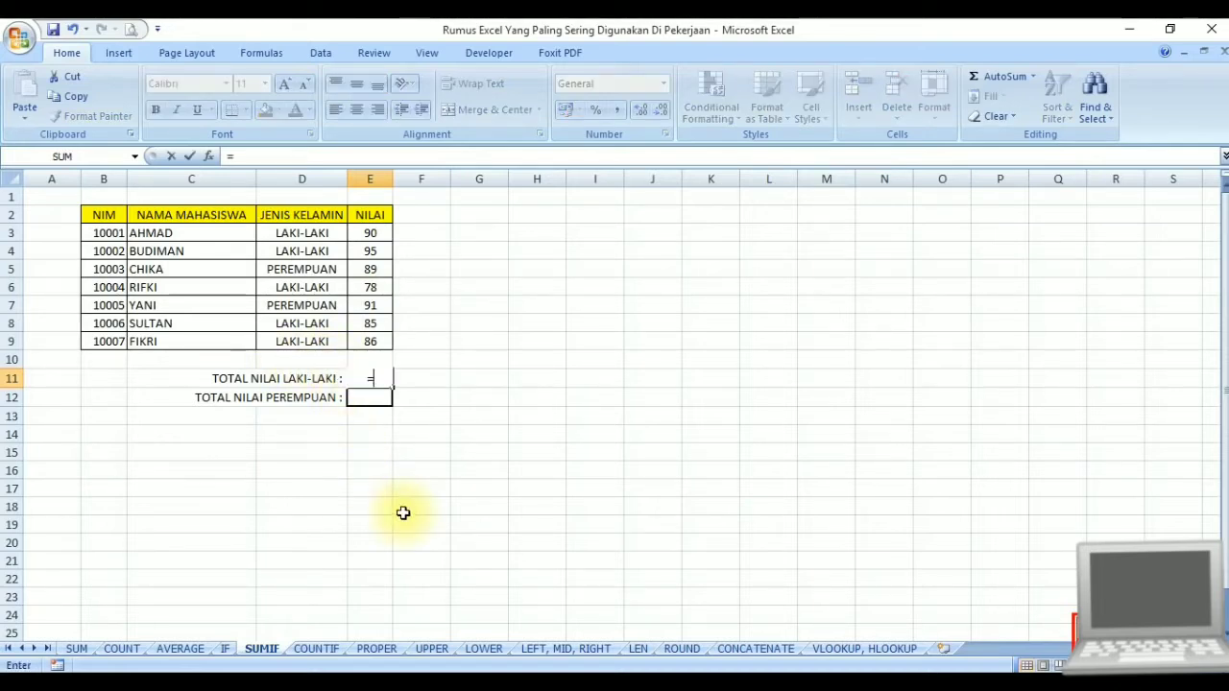
{"action": "type", "text": "SUM"}
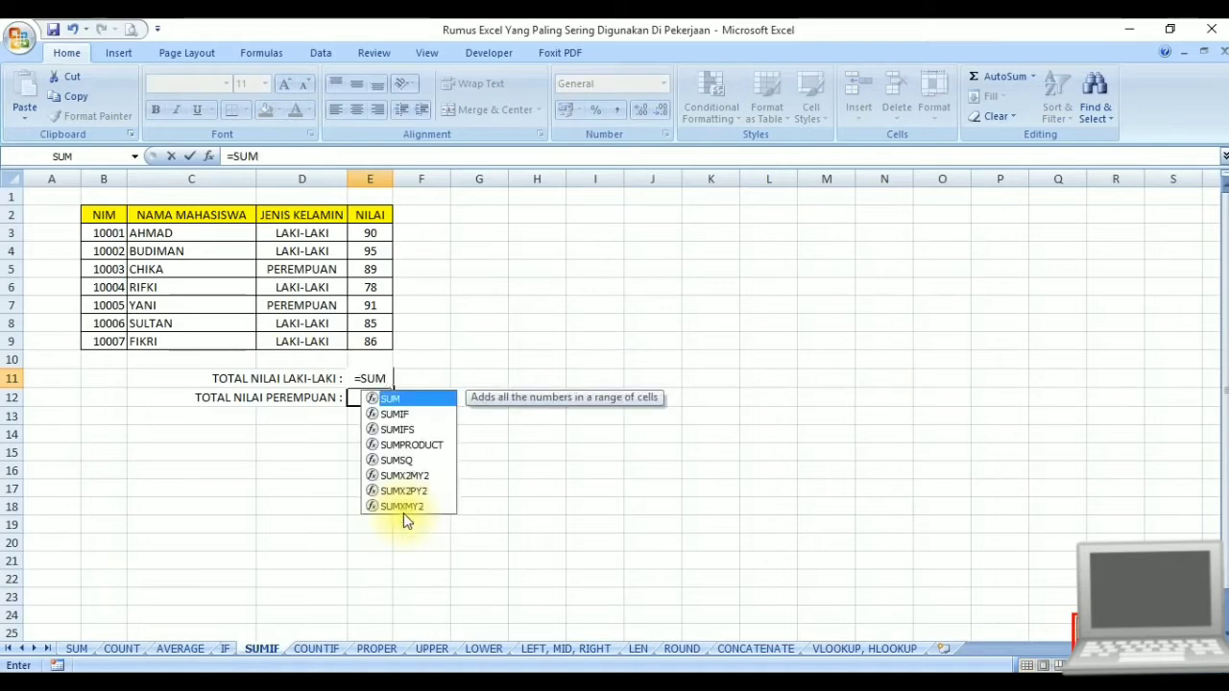
{"action": "type", "text": "IF("}
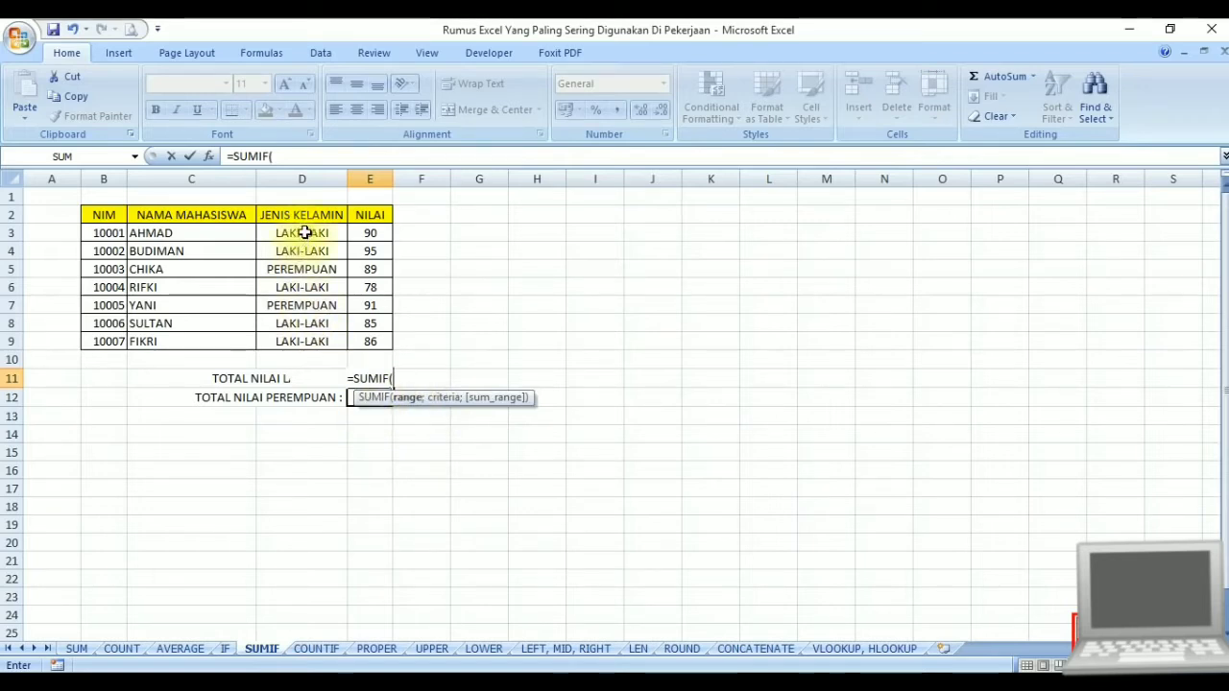
{"action": "left_click_drag", "start_coordinate": [304, 233], "coordinate": [293, 332]}
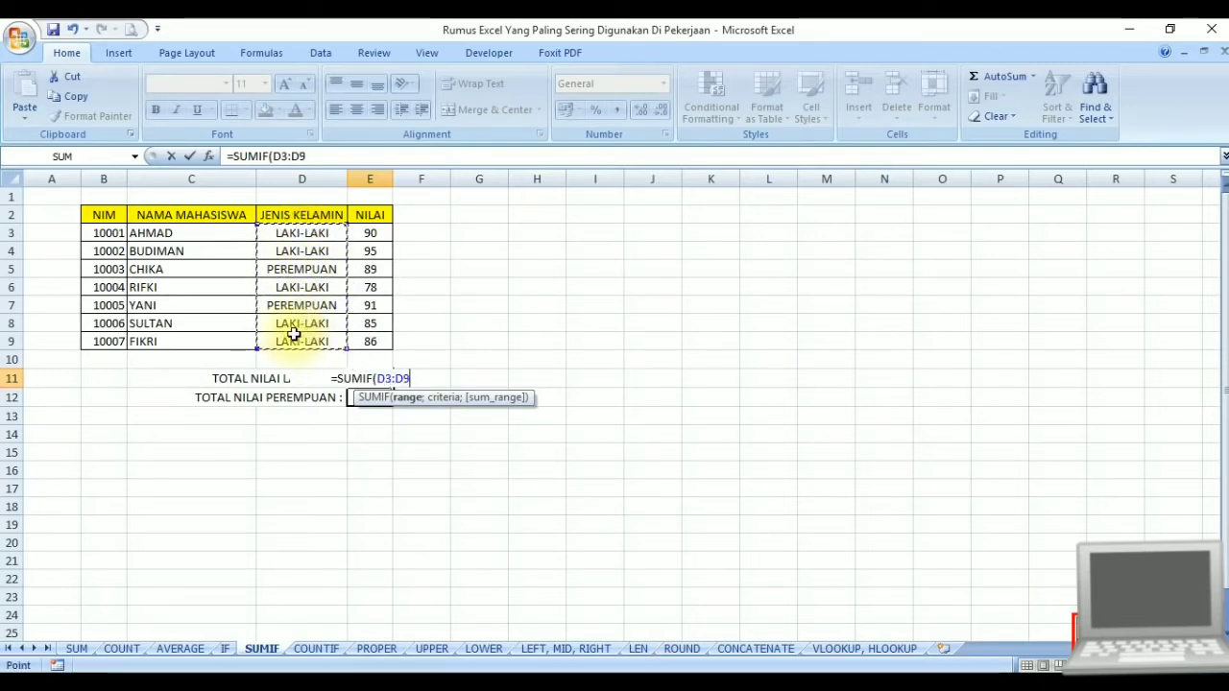
{"action": "type", "text": ";"}
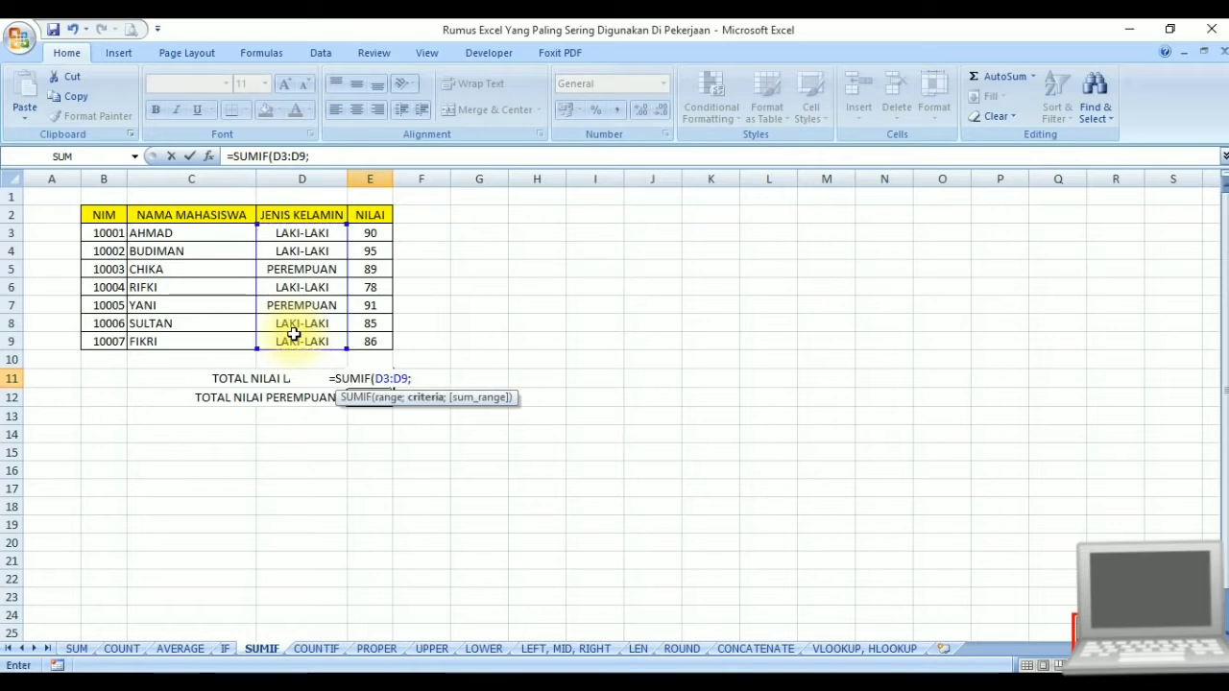
{"action": "type", "text": "\"LAK"}
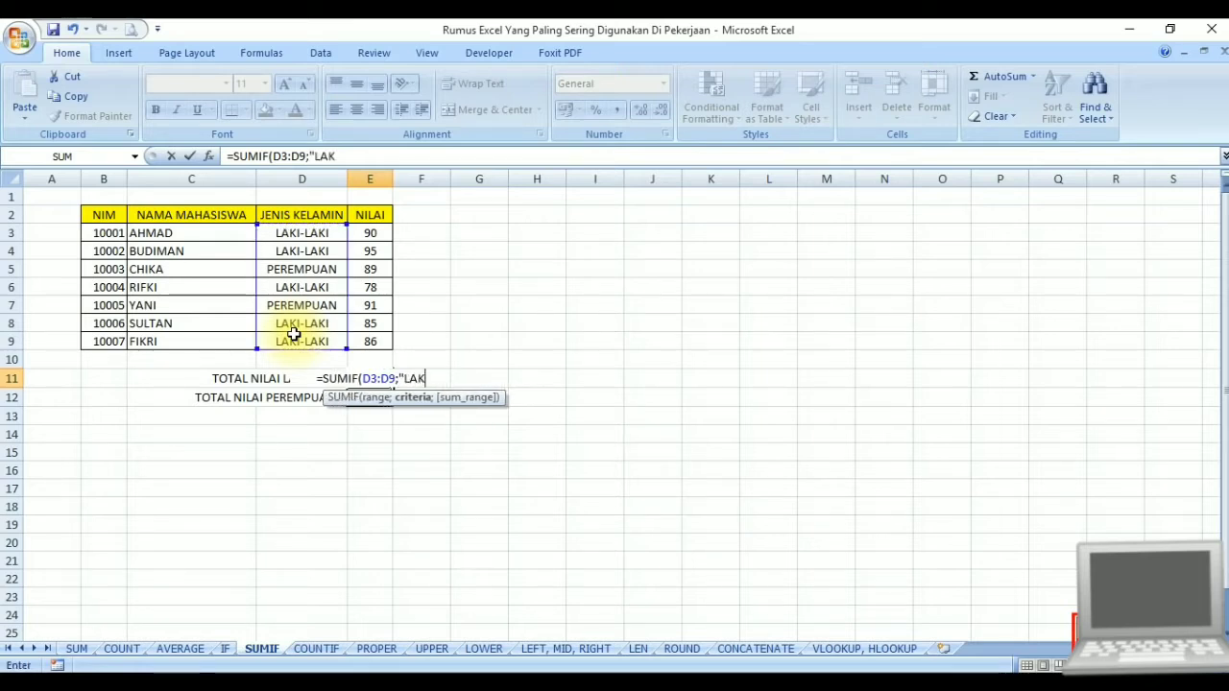
{"action": "type", "text": "I-LAKI"}
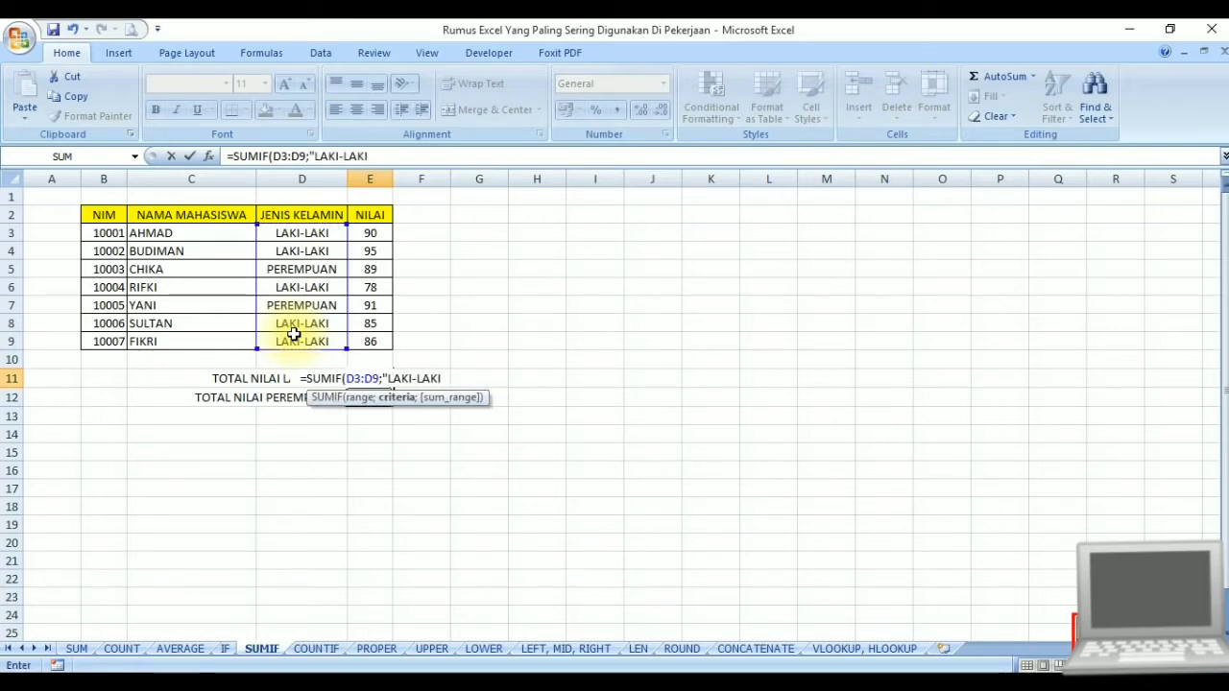
{"action": "type", "text": "\";"}
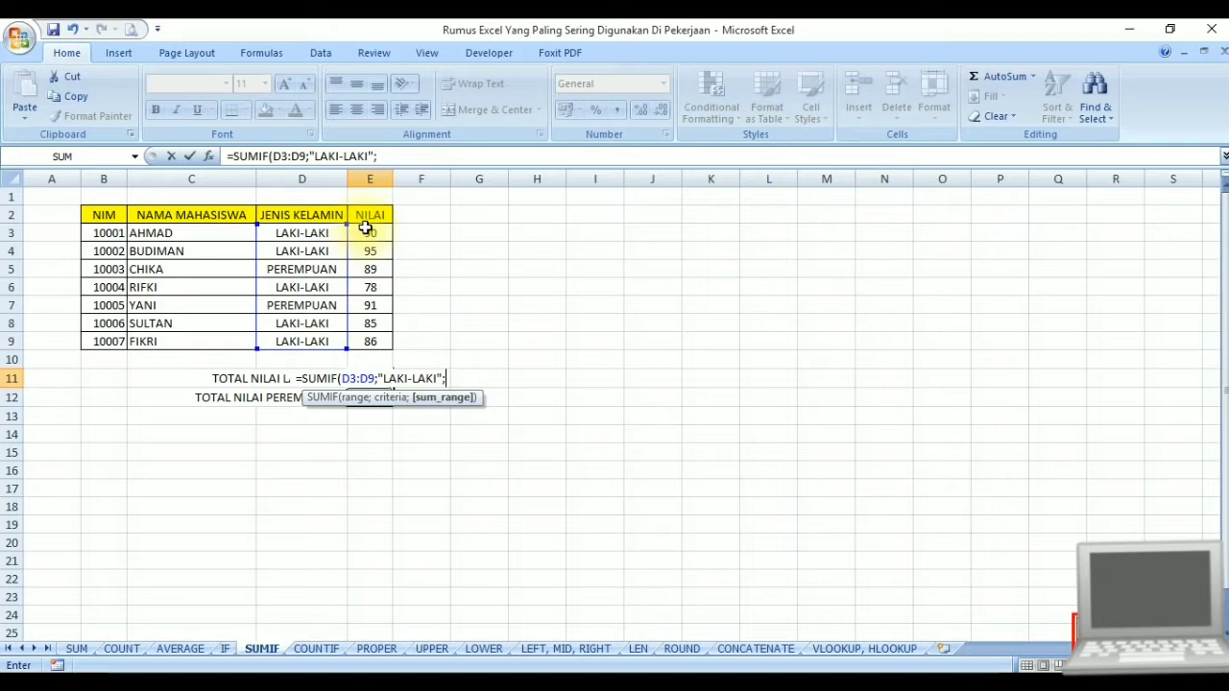
{"action": "left_click_drag", "start_coordinate": [365, 226], "coordinate": [365, 344]}
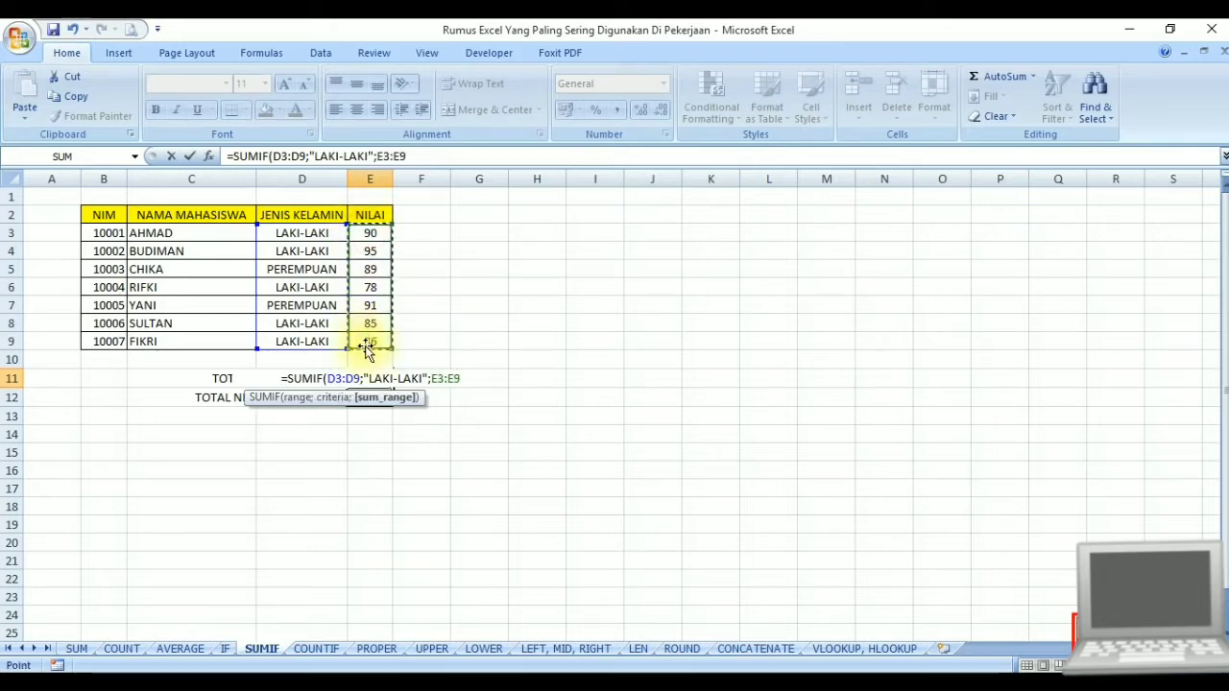
{"action": "key", "text": "Return"}
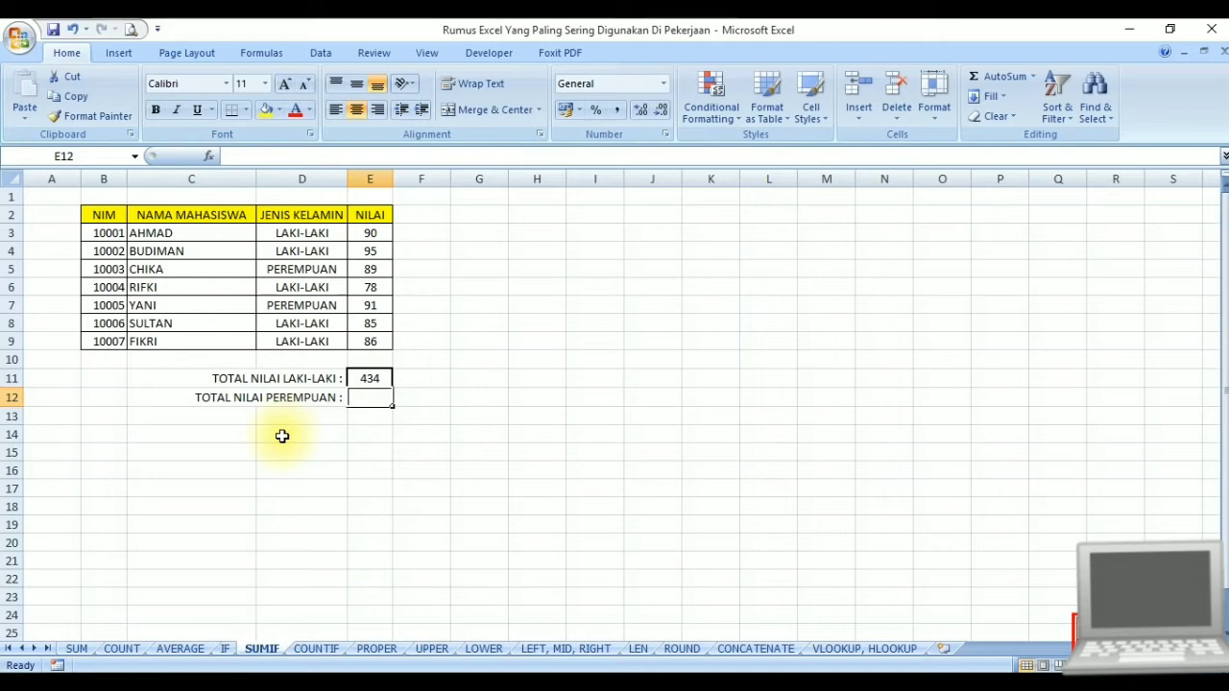
- Calculate TOTAL NILAI PEREMPUAN in cell E12 with =SUMIF(D3:D9;"PEREMPUAN";E3:E9)
{"action": "type", "text": "=SUMIF("}
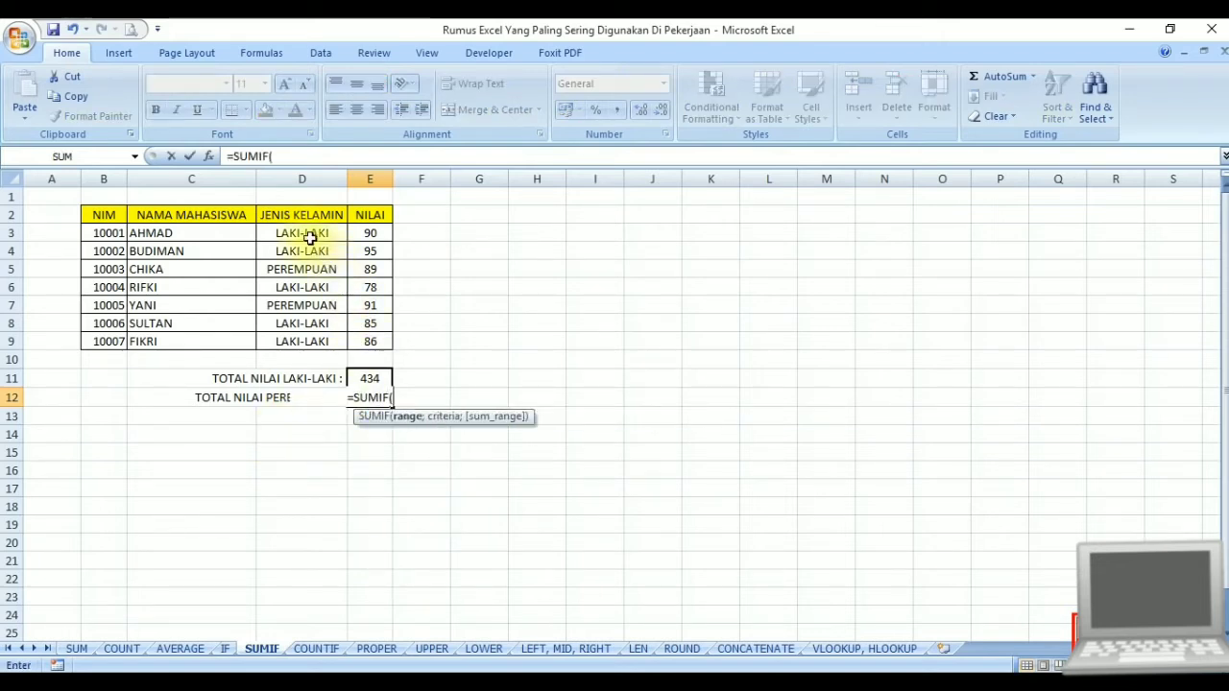
{"action": "left_click_drag", "start_coordinate": [302, 234], "coordinate": [305, 342]}
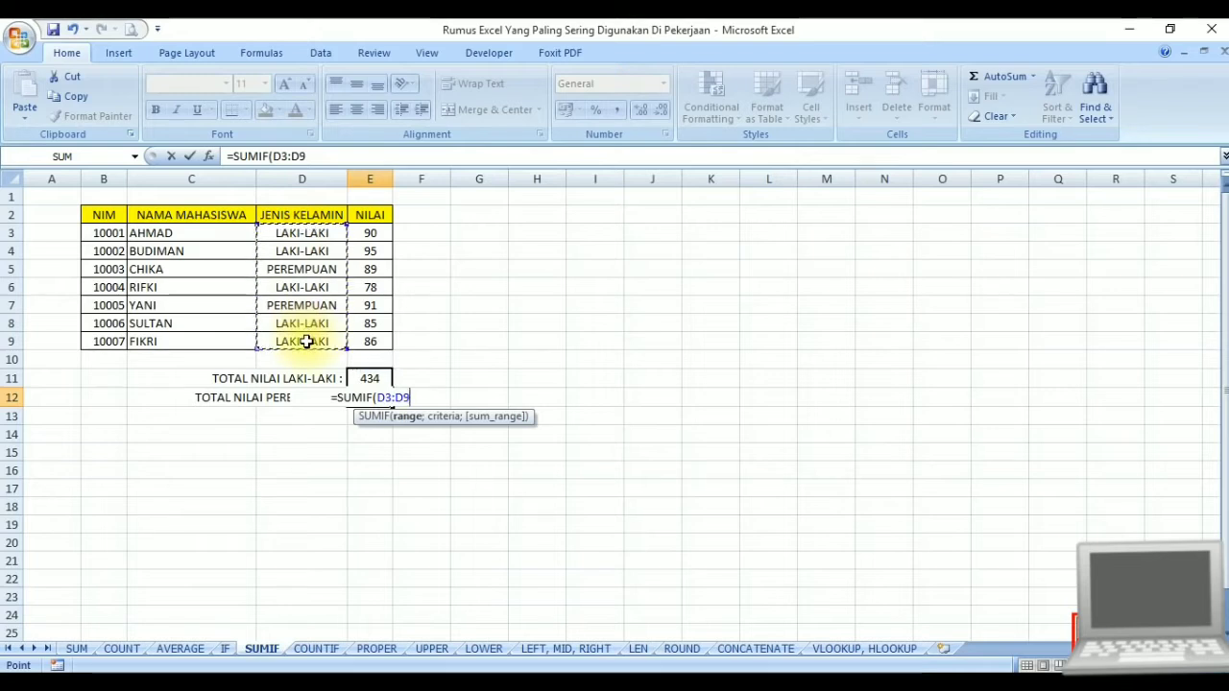
{"action": "type", "text": ";\"PERE"}
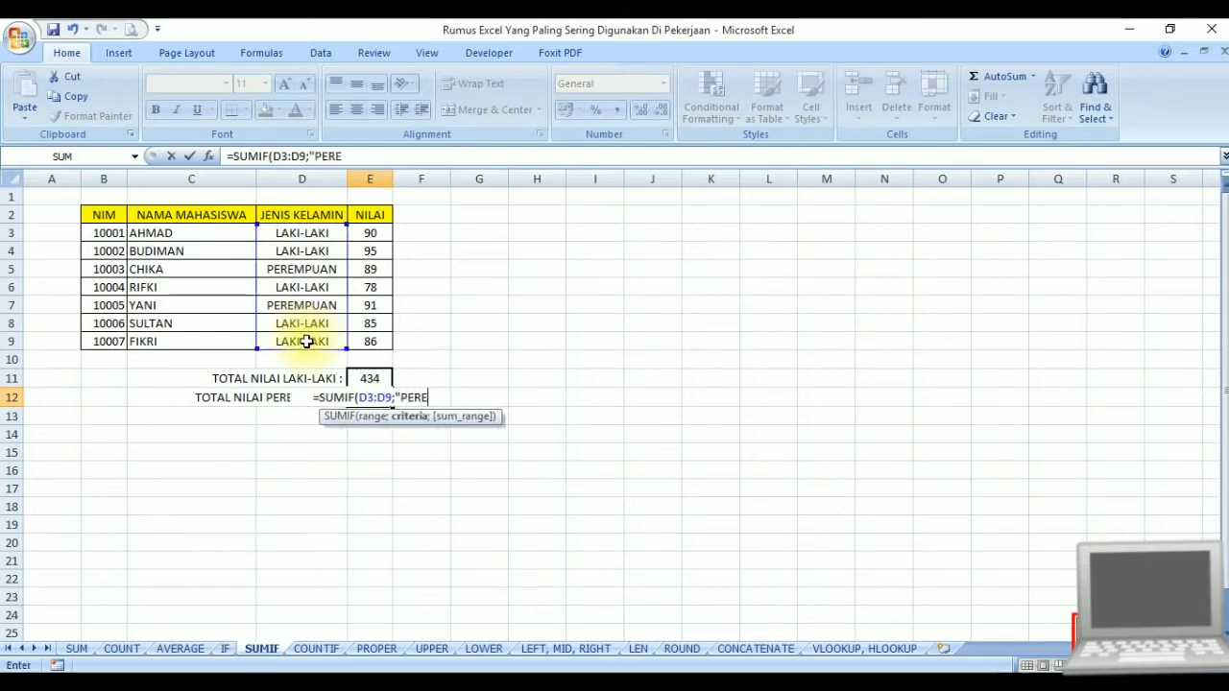
{"action": "type", "text": "MPUAN\";"}
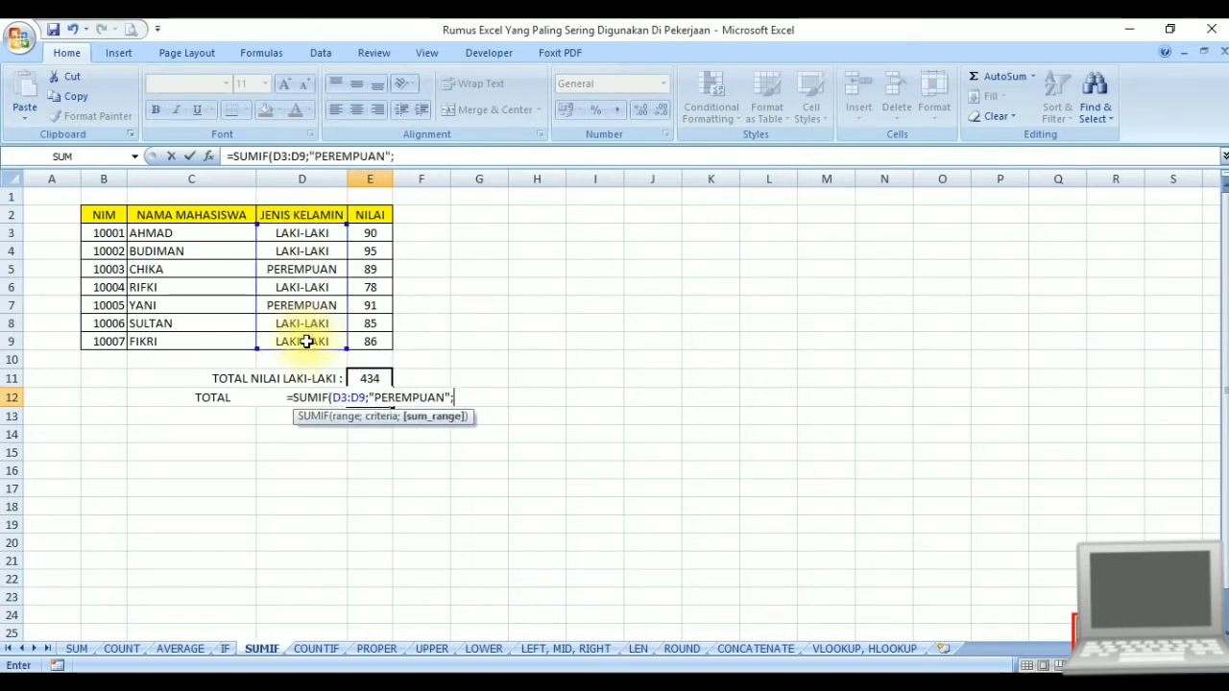
{"action": "left_click_drag", "start_coordinate": [372, 234], "coordinate": [359, 341]}
{"action": "key", "text": "Return"}
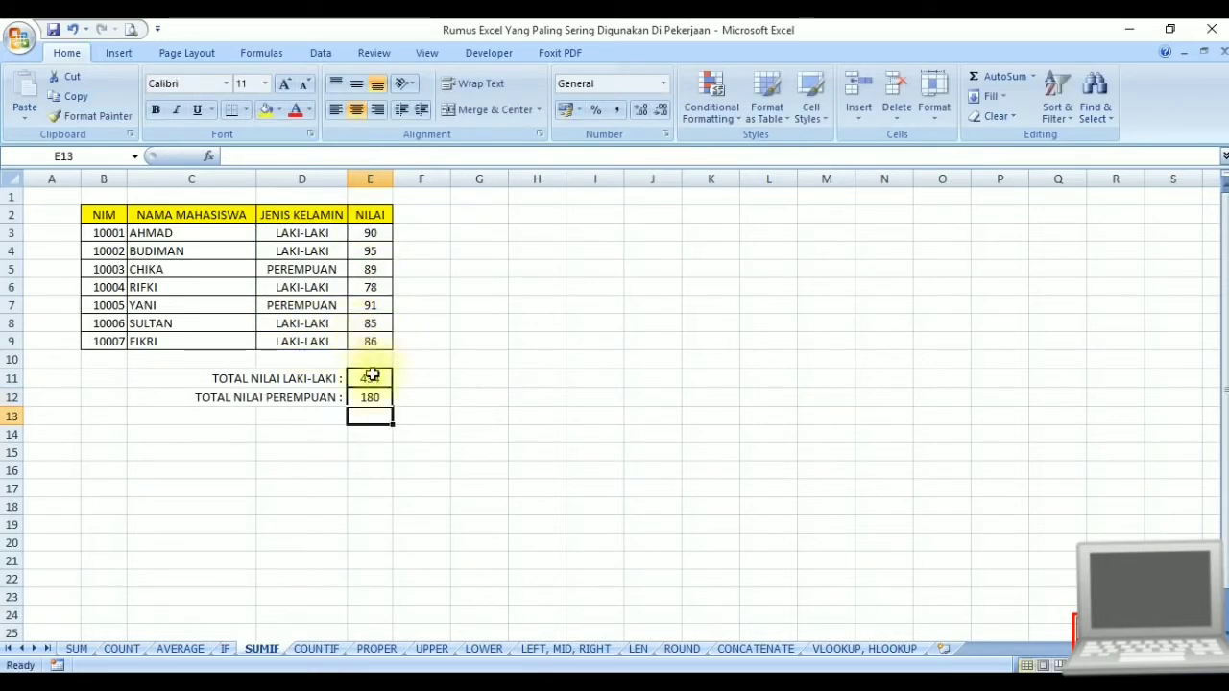
{"action": "left_click", "coordinate": [339, 470]}
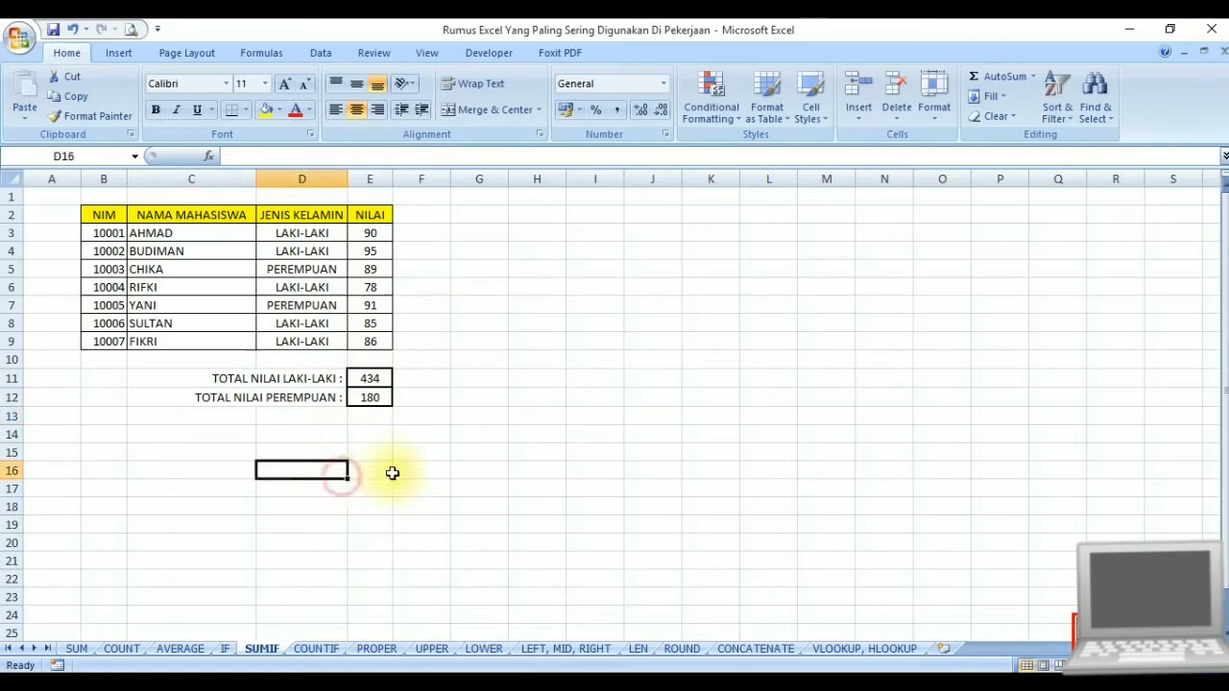
{"action": "left_click", "coordinate": [406, 467]}
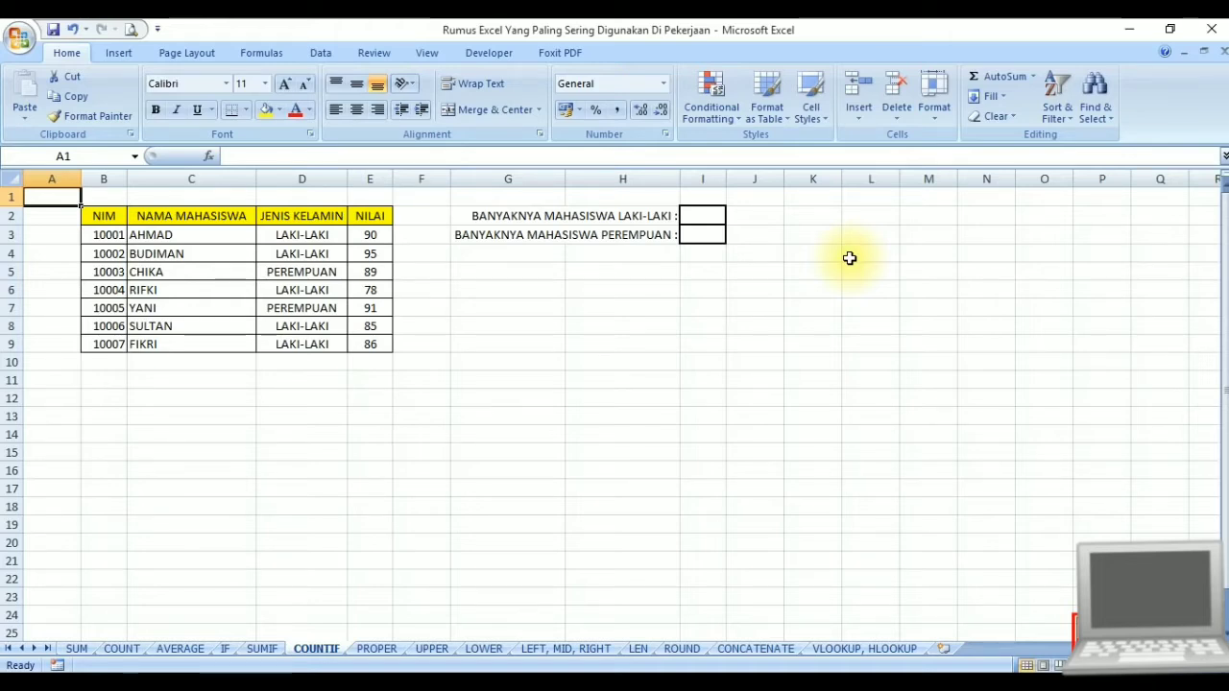
- Count BANYAKNYA MAHASISWA LAKI-LAKI in cell I2 of the COUNTIF sheet with =COUNTIF(D3:D9;"LAKI-LAKI")
{"action": "left_click", "coordinate": [708, 216]}
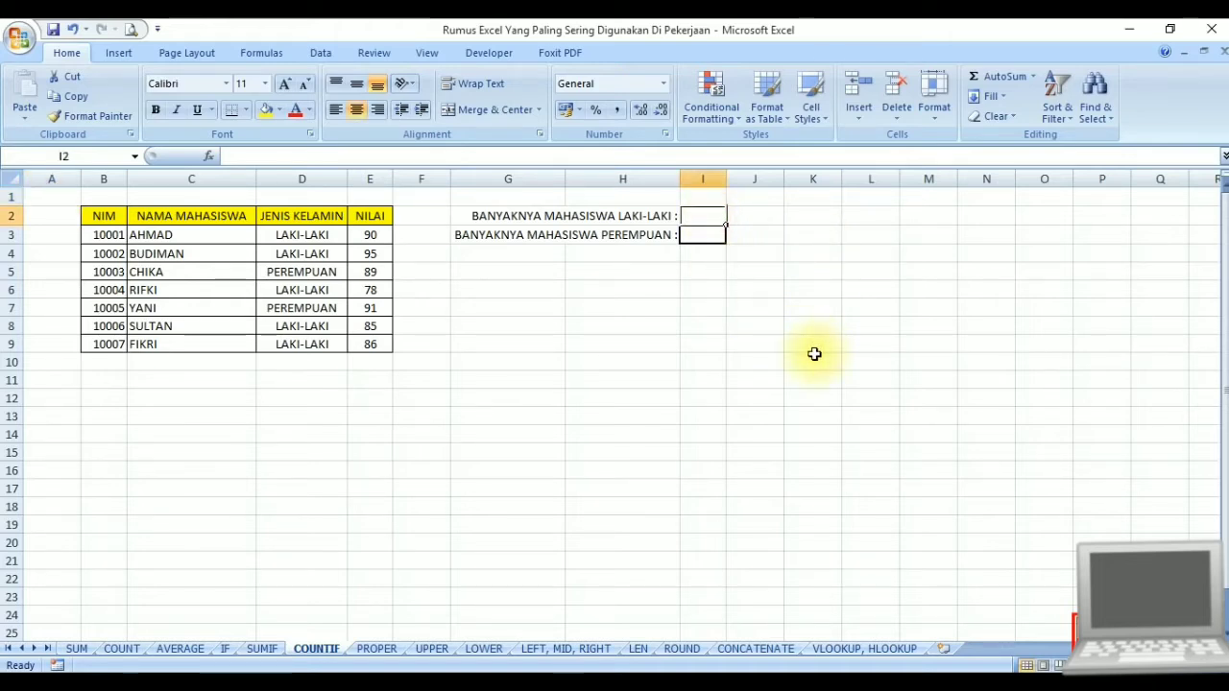
{"action": "type", "text": "="}
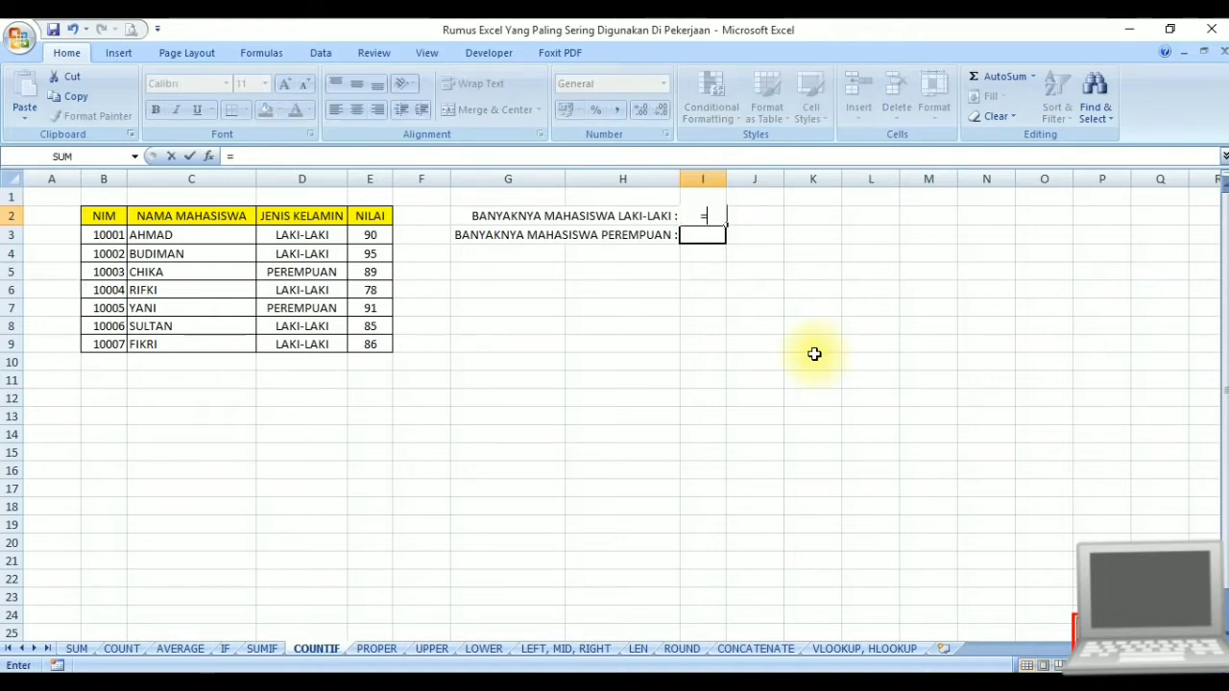
{"action": "type", "text": "countif"}
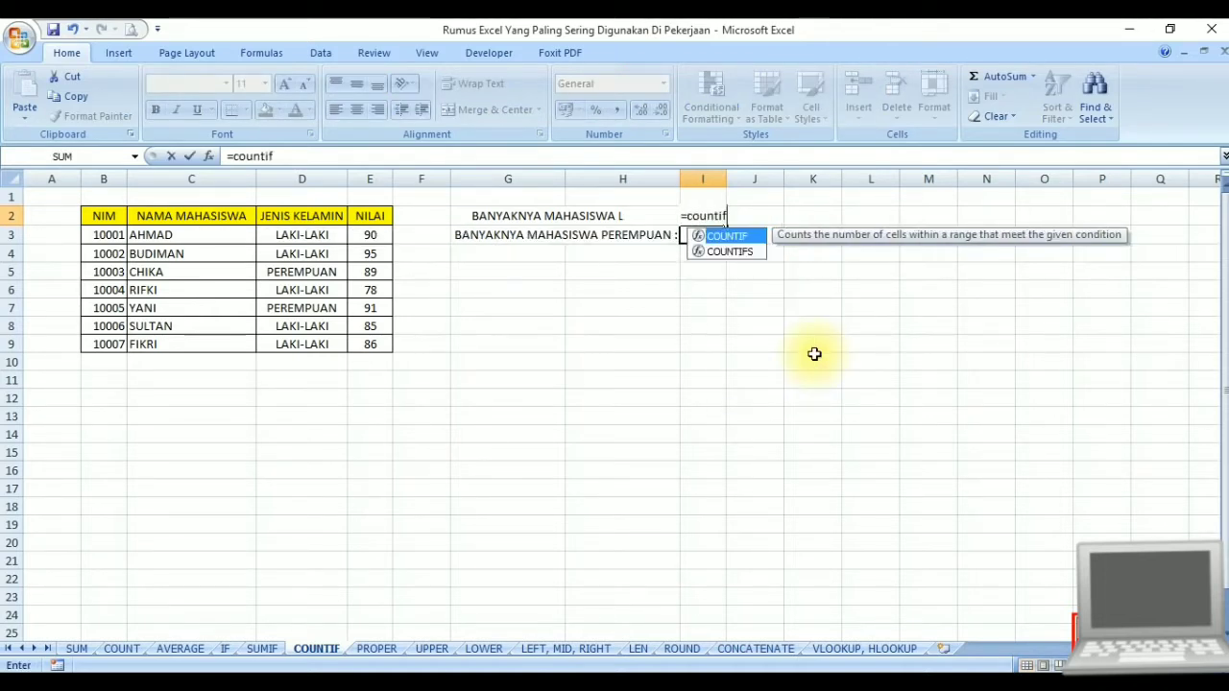
{"action": "key", "text": "Tab"}
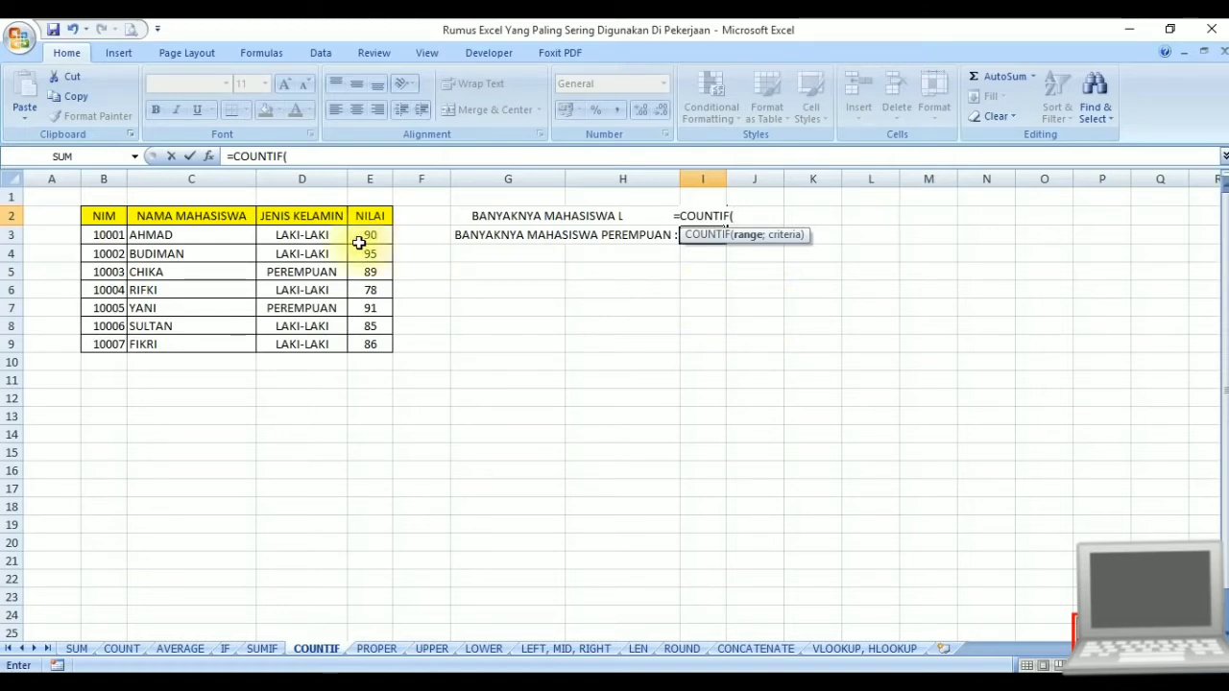
{"action": "left_click", "coordinate": [328, 231]}
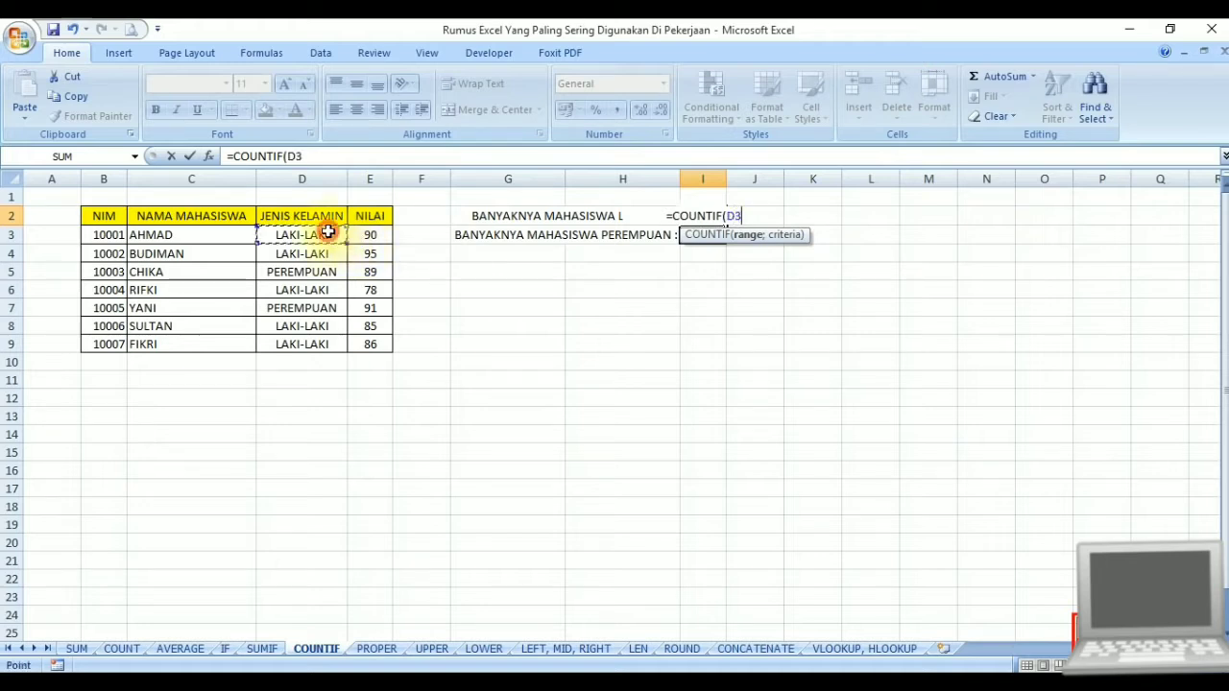
{"action": "left_click_drag", "start_coordinate": [327, 231], "coordinate": [328, 344]}
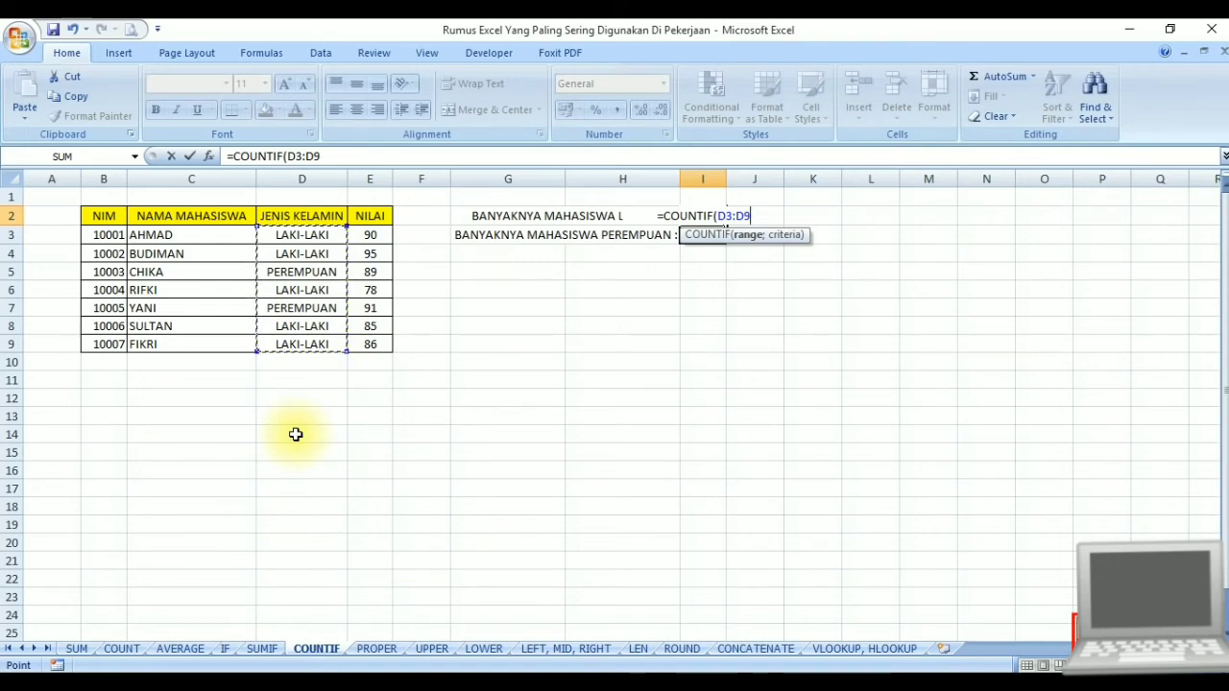
{"action": "type", "text": ";\""}
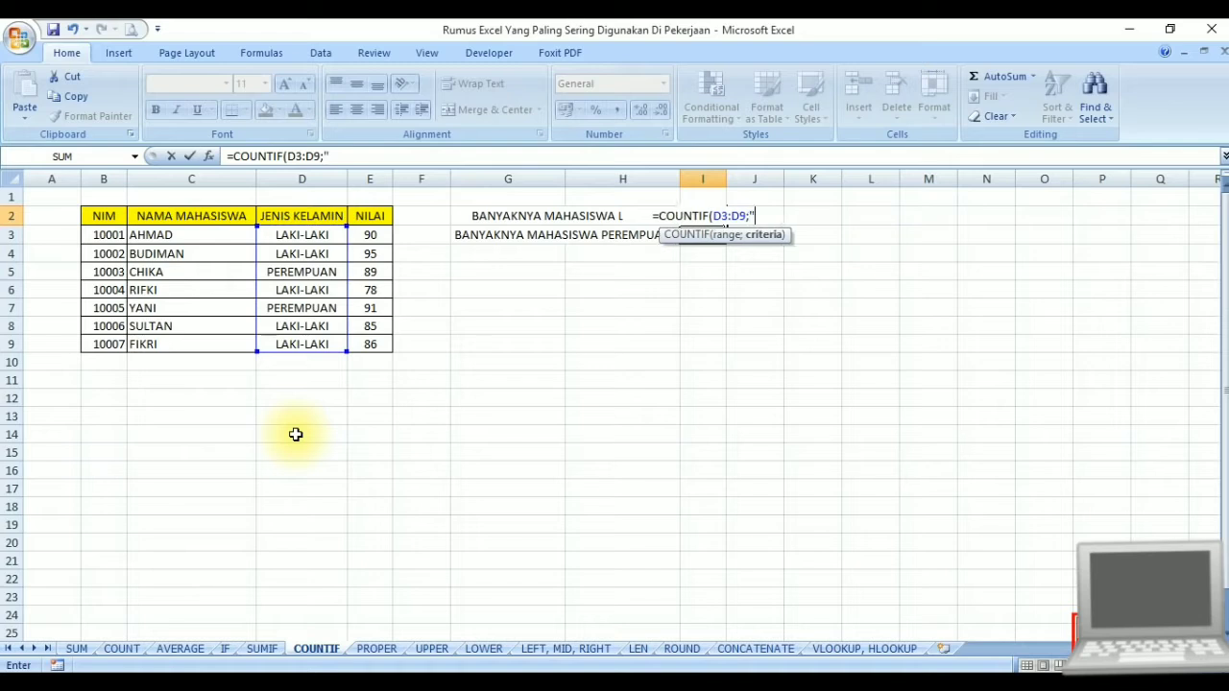
{"action": "type", "text": "LAKI-LAKI\""}
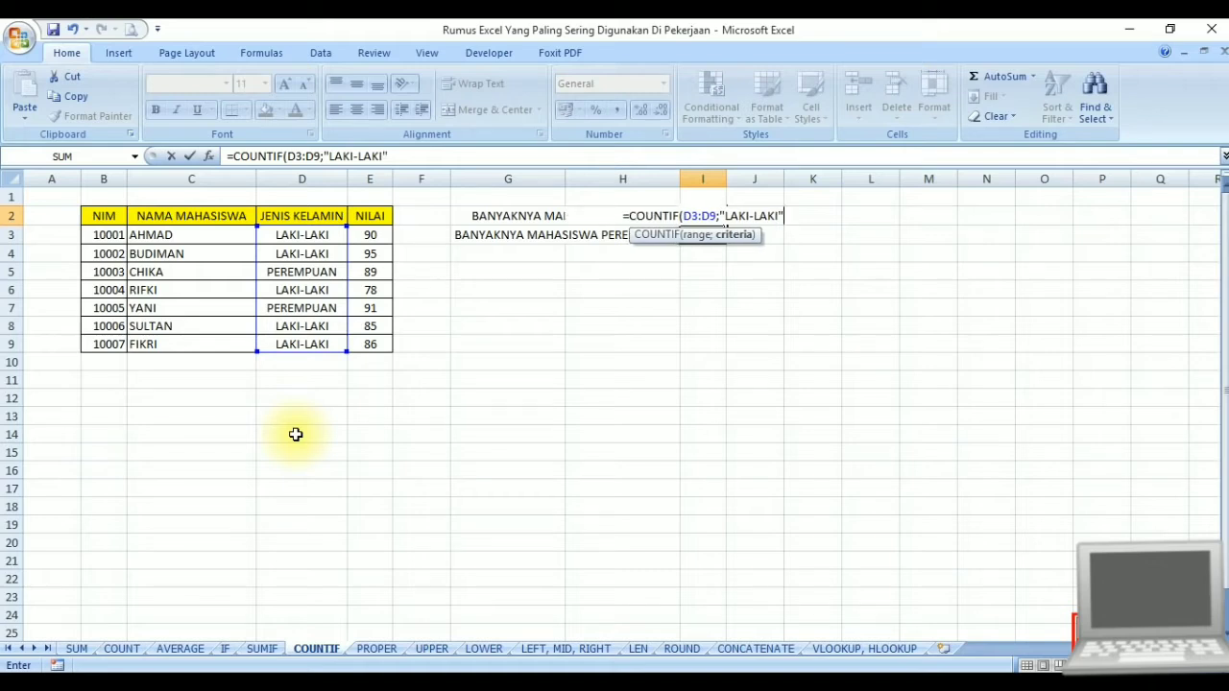
{"action": "key", "text": "Return"}
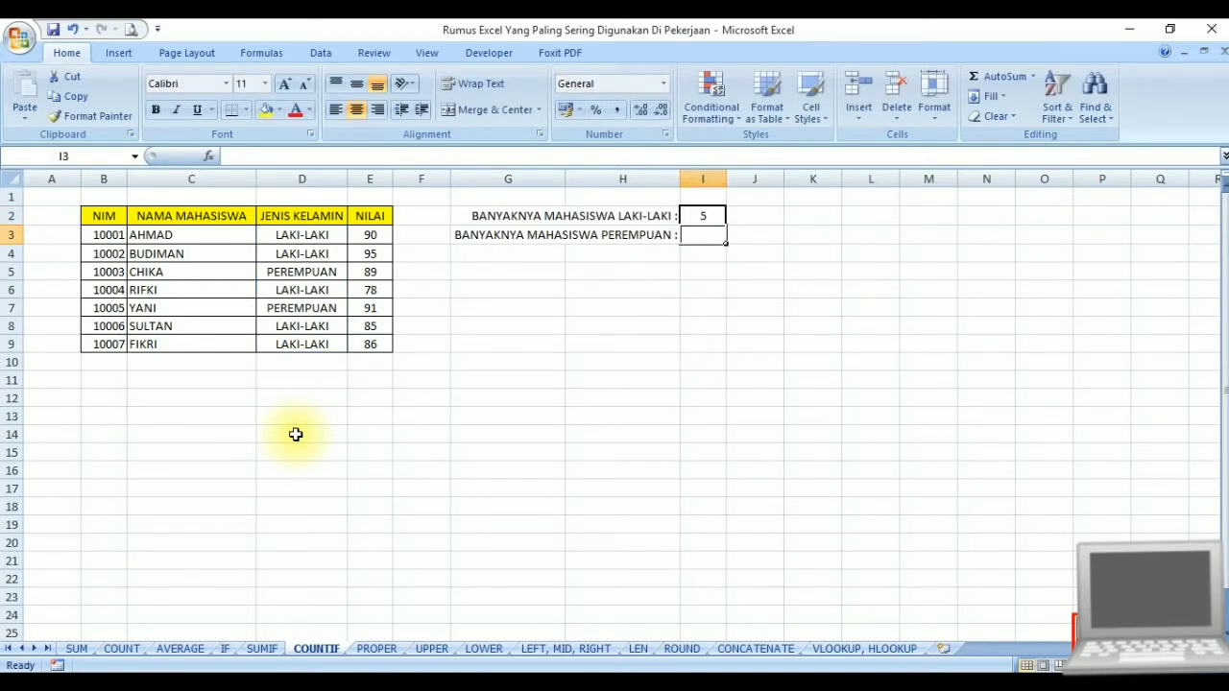
- Go through the LAKI-LAKI entries in the JENIS KELAMIN column one by one to check the count in I2
{"action": "key", "text": "Down"}
{"action": "key", "text": "Down"}
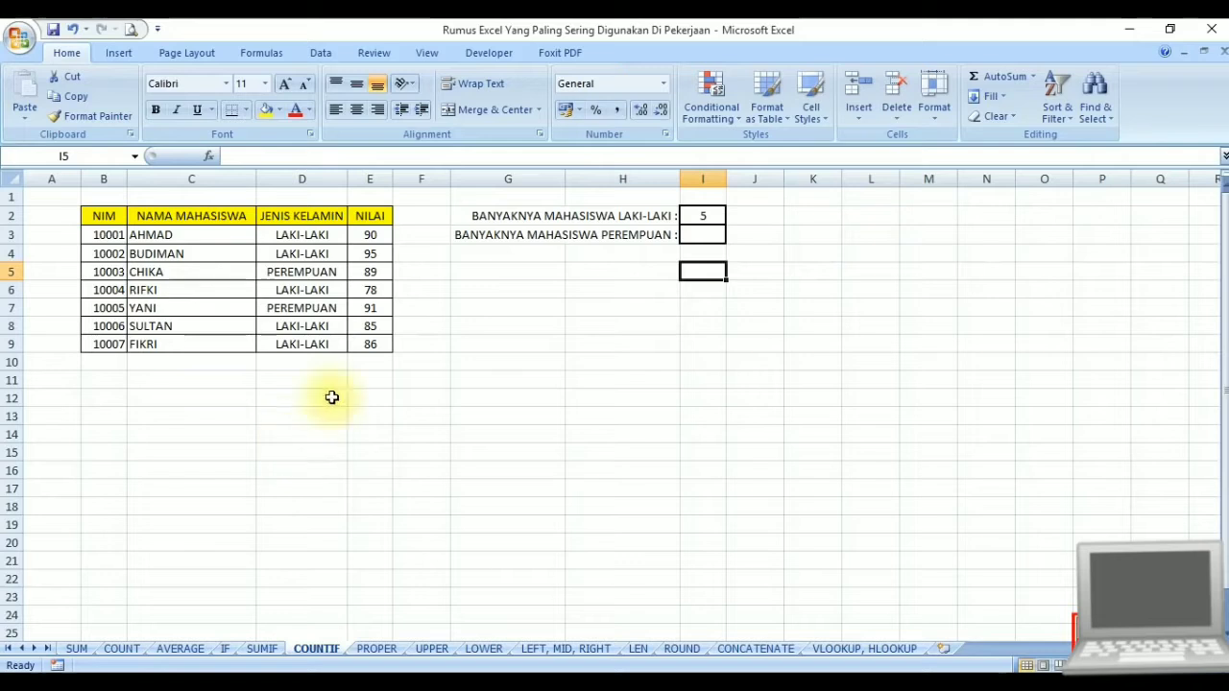
{"action": "left_click", "coordinate": [321, 234]}
{"action": "left_click", "coordinate": [318, 254]}
{"action": "left_click", "coordinate": [311, 288]}
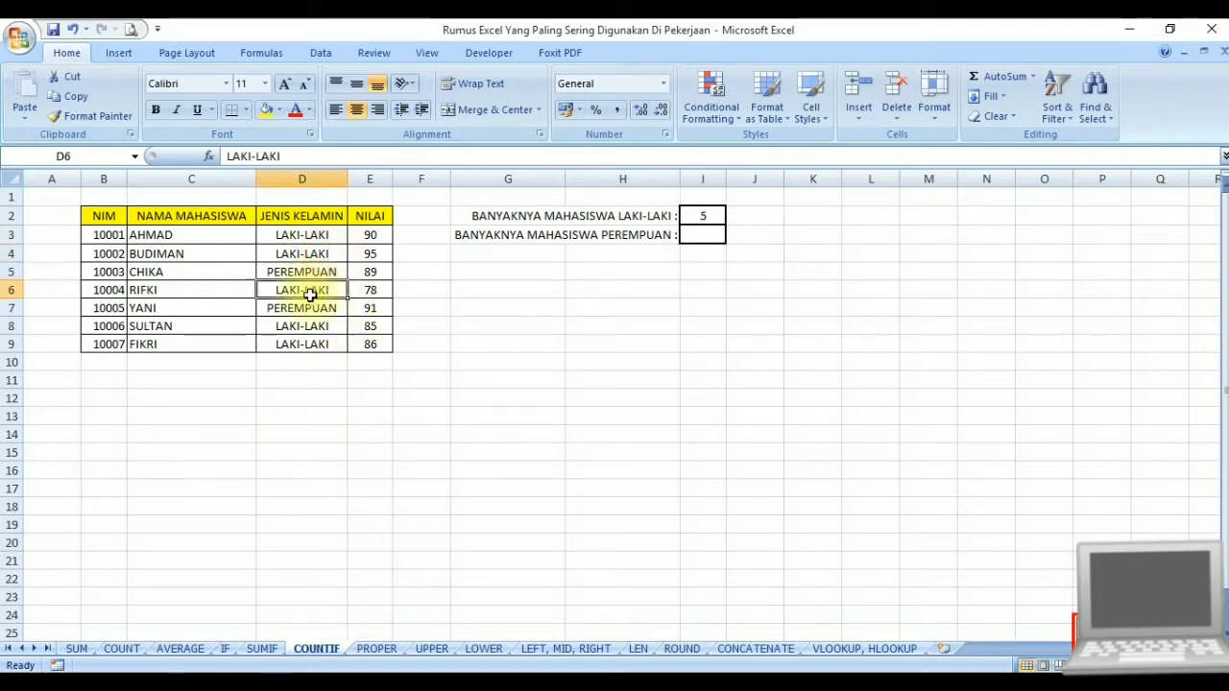
{"action": "left_click", "coordinate": [311, 323]}
{"action": "left_click", "coordinate": [315, 343]}
{"action": "left_click", "coordinate": [428, 396]}
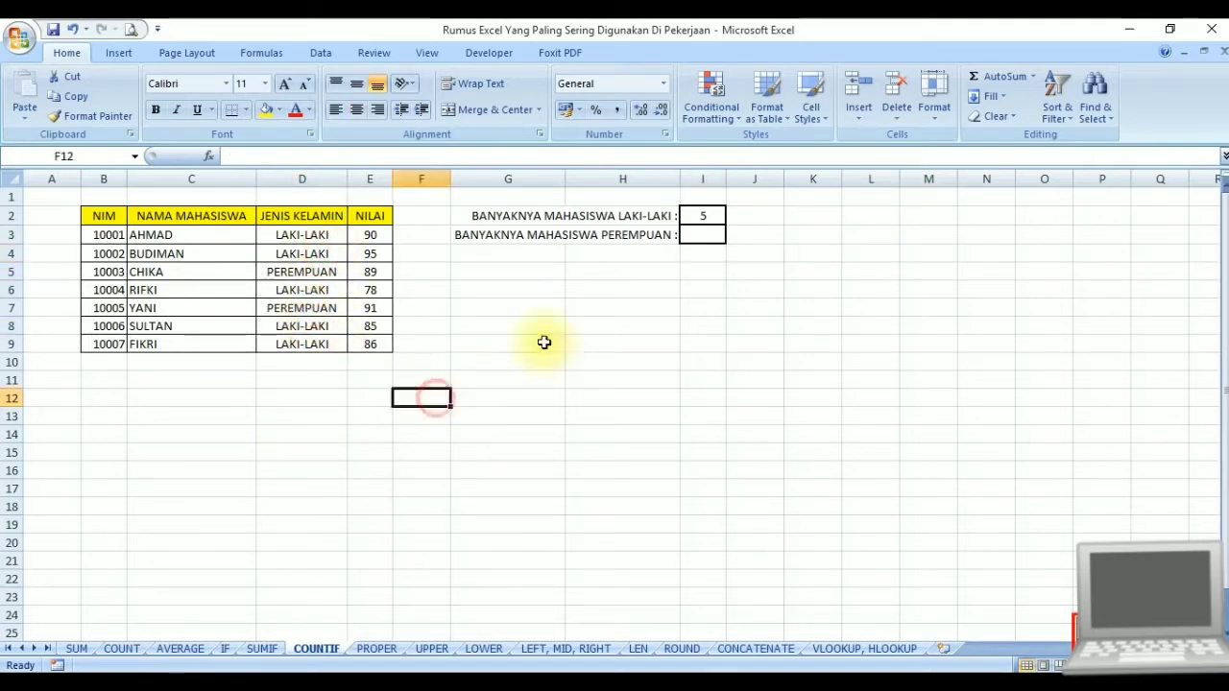
- Count BANYAKNYA MAHASISWA PEREMPUAN in cell I3 with =COUNTIF(D3:D9;"PEREMPUAN")
{"action": "left_click", "coordinate": [708, 235]}
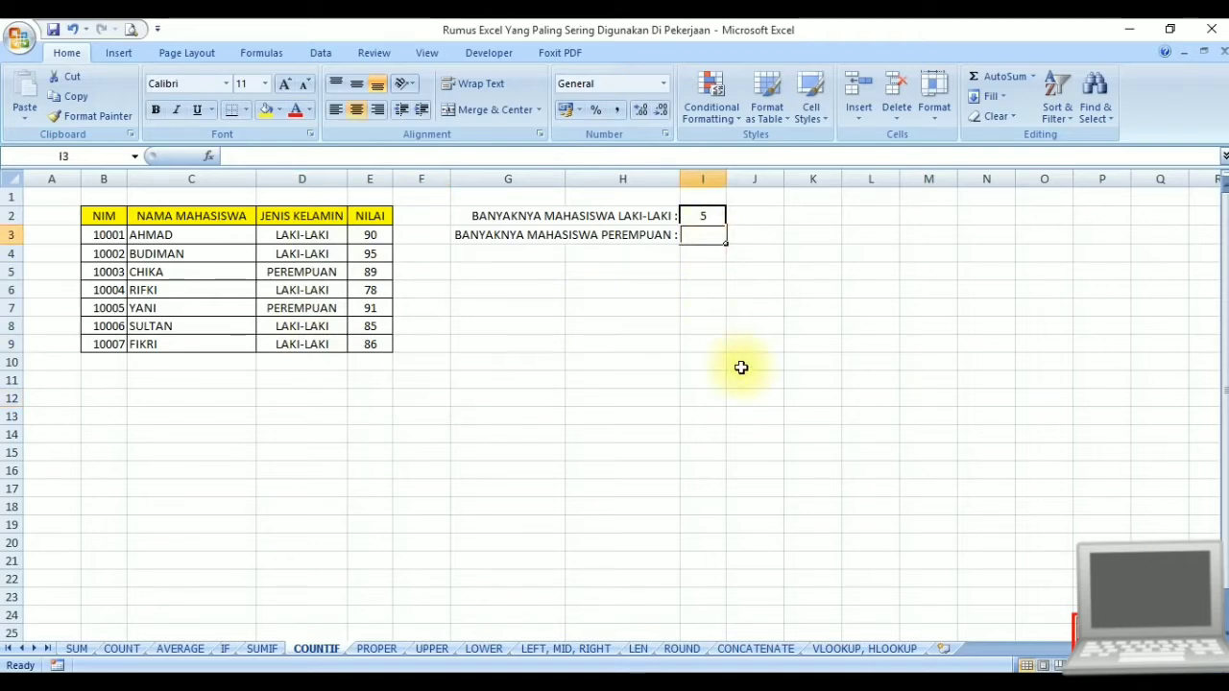
{"action": "type", "text": "=COUNTIF("}
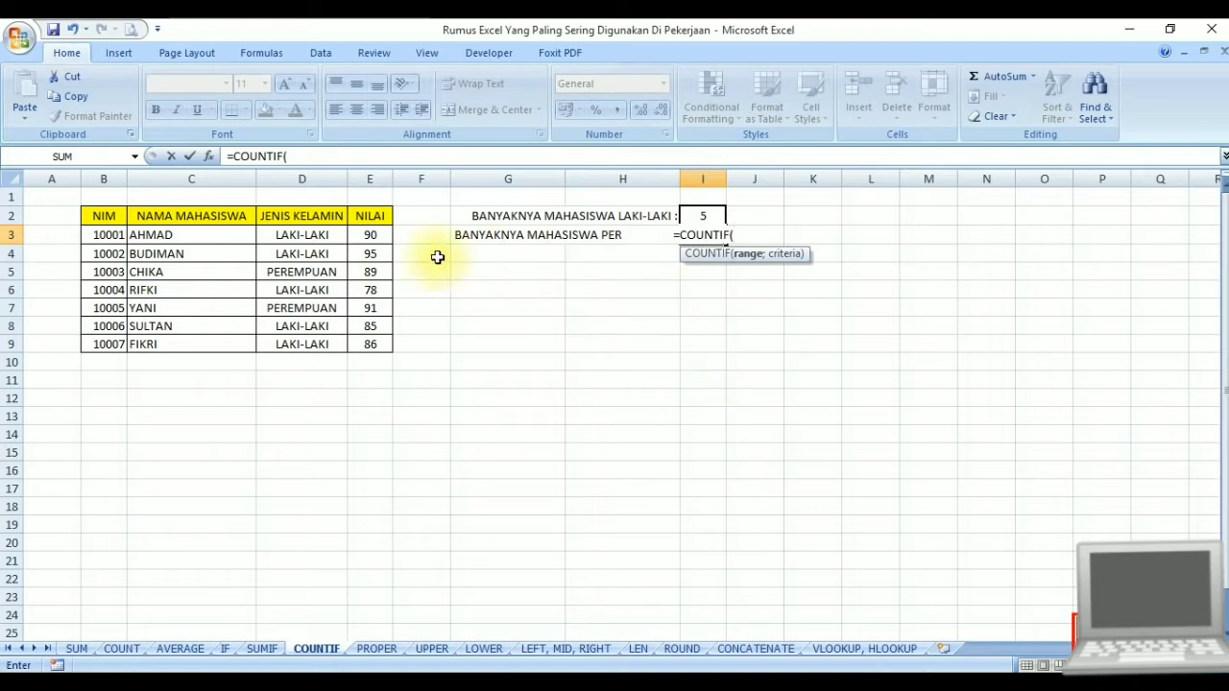
{"action": "left_click", "coordinate": [307, 237]}
{"action": "left_click_drag", "start_coordinate": [307, 236], "coordinate": [315, 344]}
{"action": "type", "text": ";"}
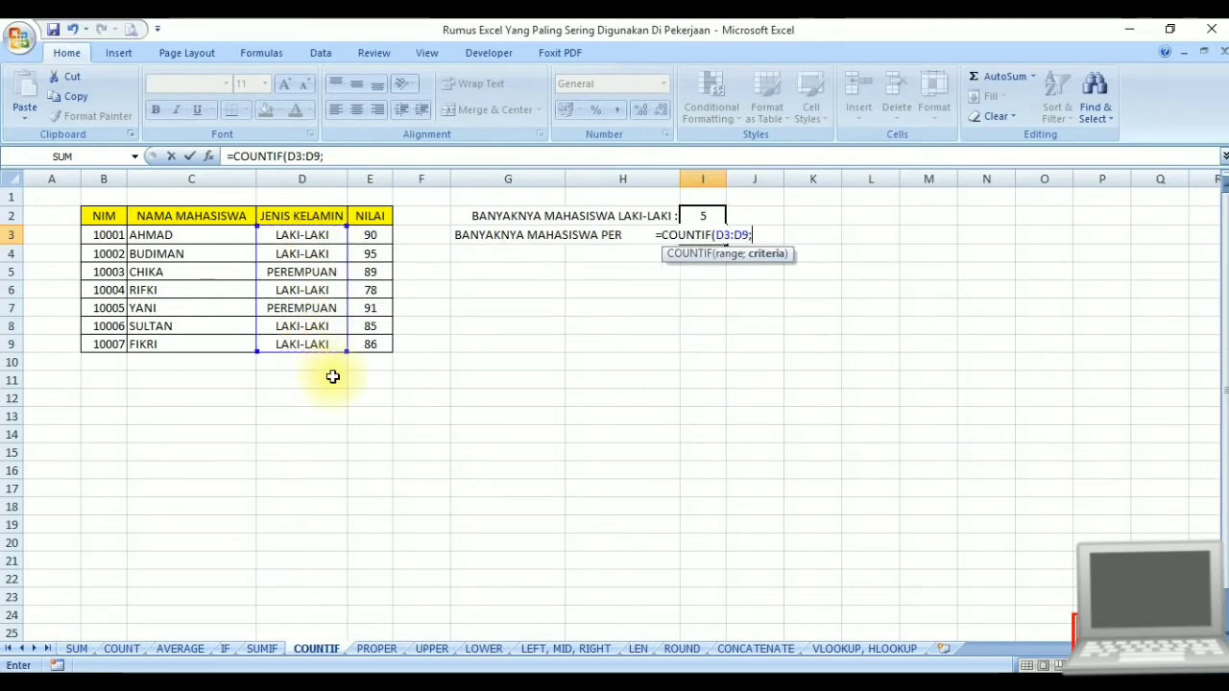
{"action": "type", "text": "\"PEREM"}
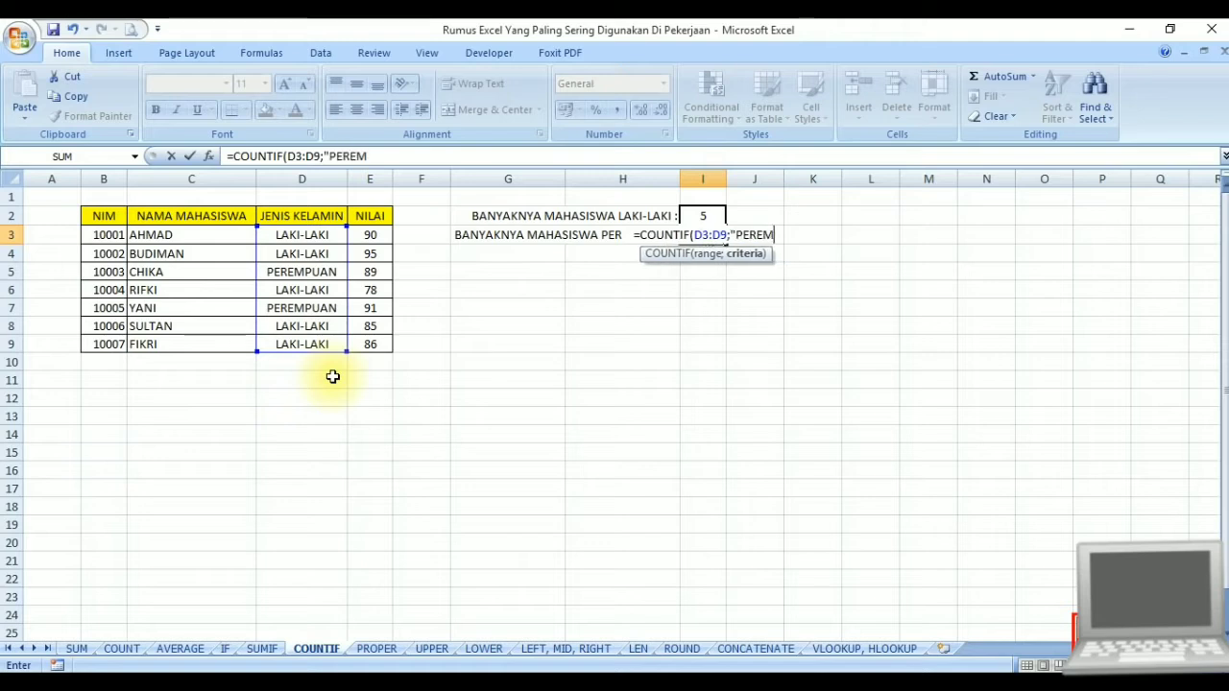
{"action": "type", "text": "PUAN\")"}
{"action": "key", "text": "Return"}
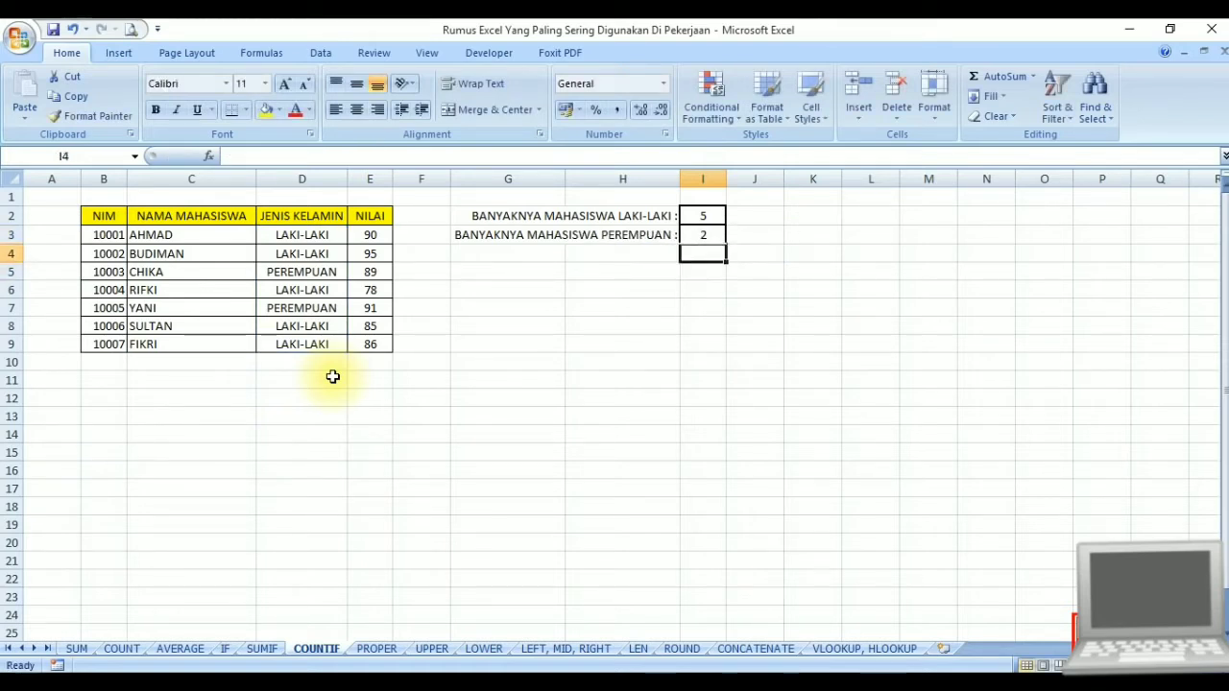
{"action": "key", "text": "Down"}
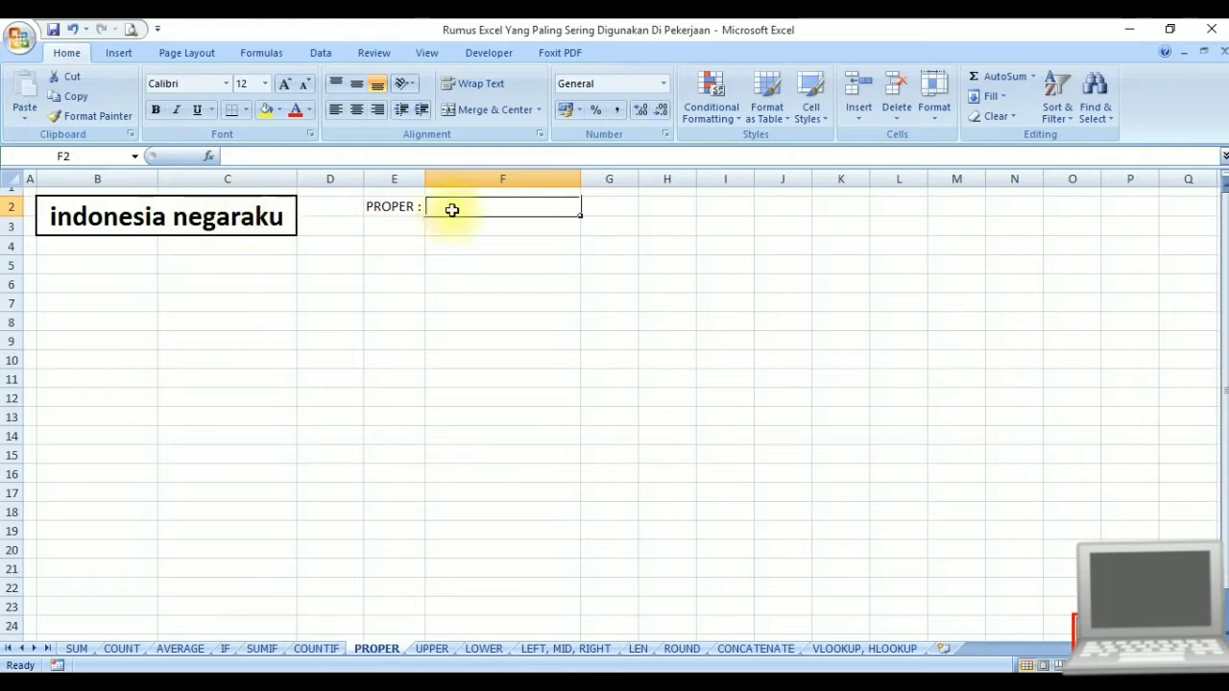
- Convert the text "indonesia negaraku" to proper case in F2 of the PROPER sheet with =PROPER(B2)
{"action": "type", "text": "=pro"}
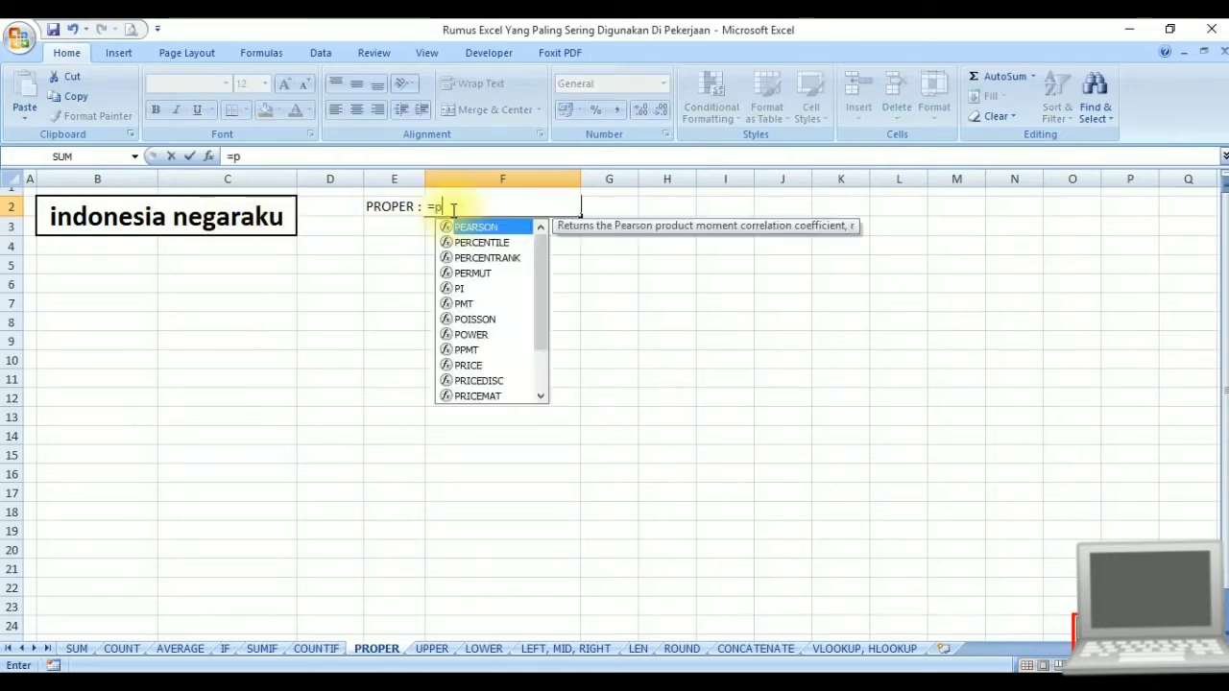
{"action": "key", "text": "Down"}
{"action": "key", "text": "Down"}
{"action": "key", "text": "Tab"}
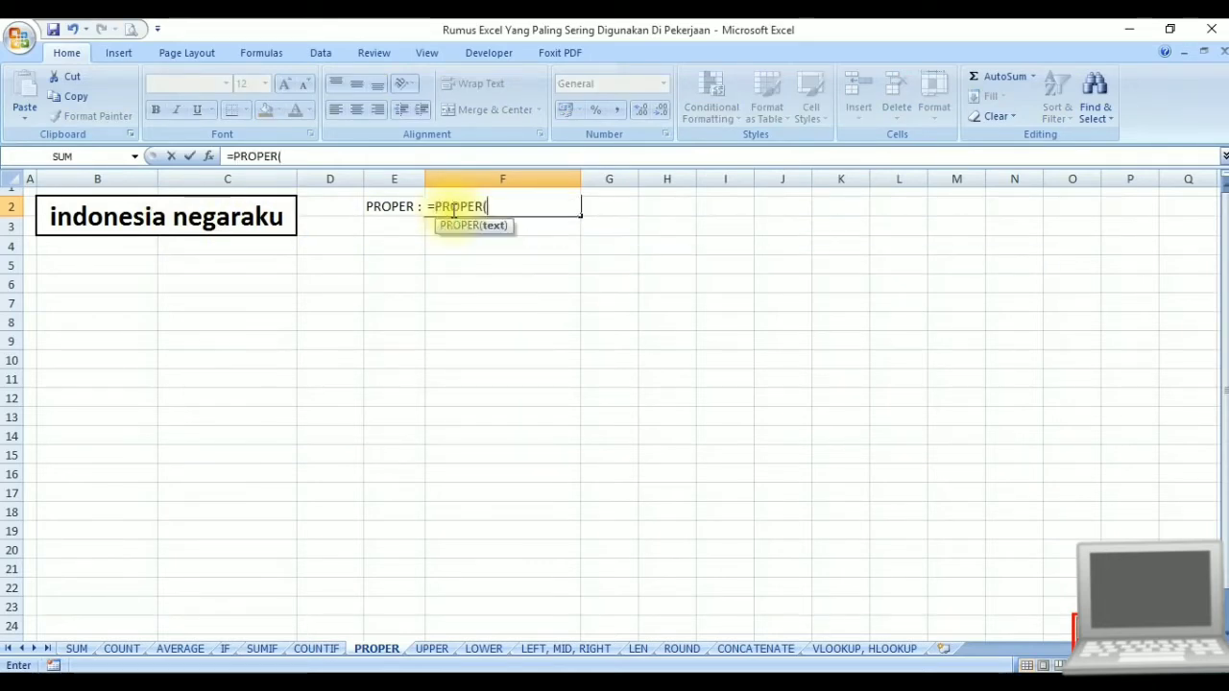
{"action": "left_click", "coordinate": [273, 206]}
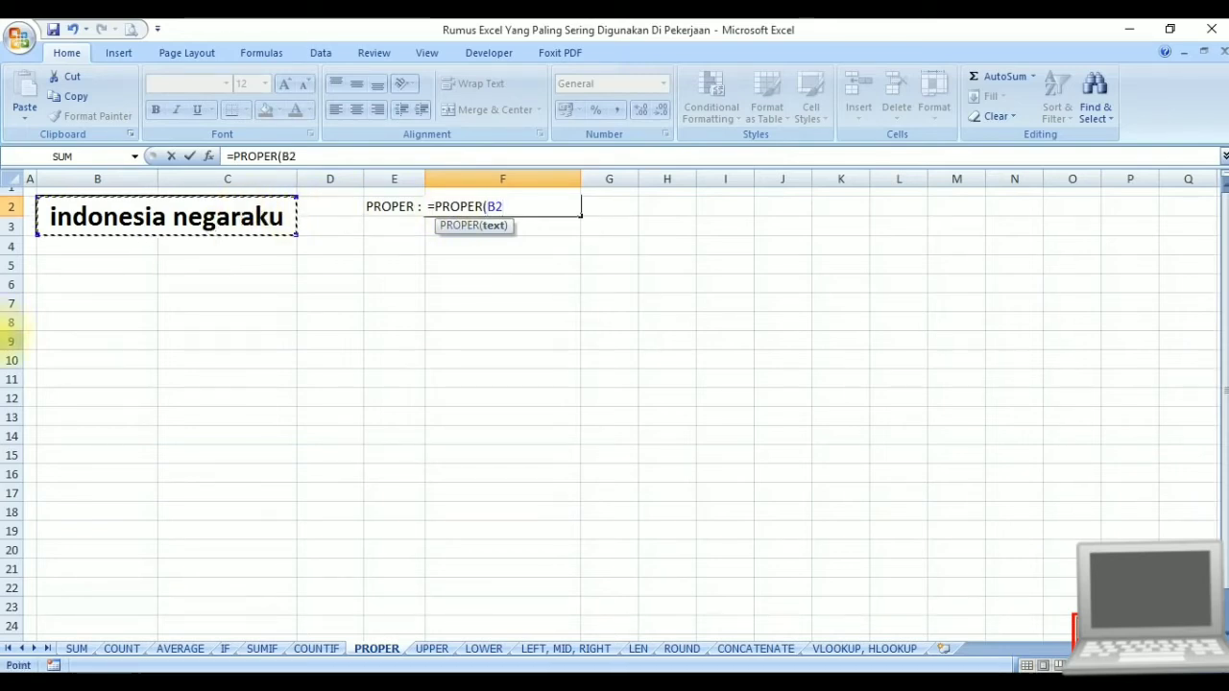
{"action": "key", "text": "Return"}
{"action": "left_click", "coordinate": [419, 549]}
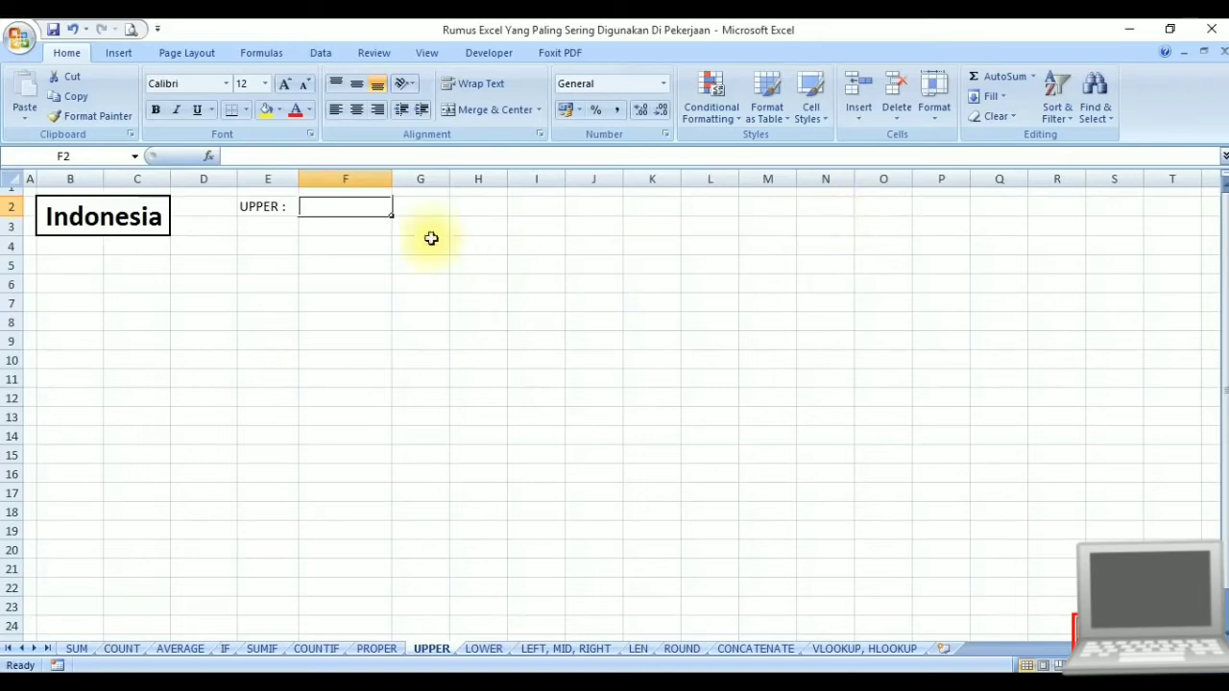
- Convert the word "Indonesia" to capital letters in F2 of the UPPER sheet with =UPPER(B2)
{"action": "left_click", "coordinate": [139, 216]}
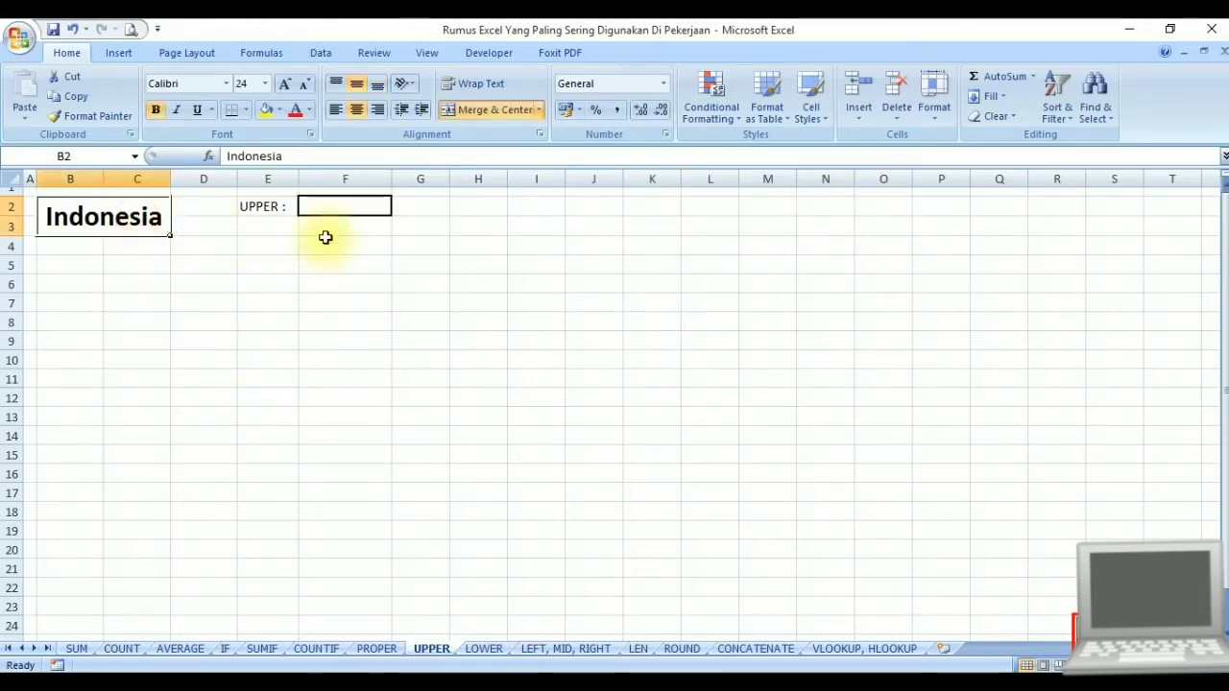
{"action": "left_click", "coordinate": [332, 208]}
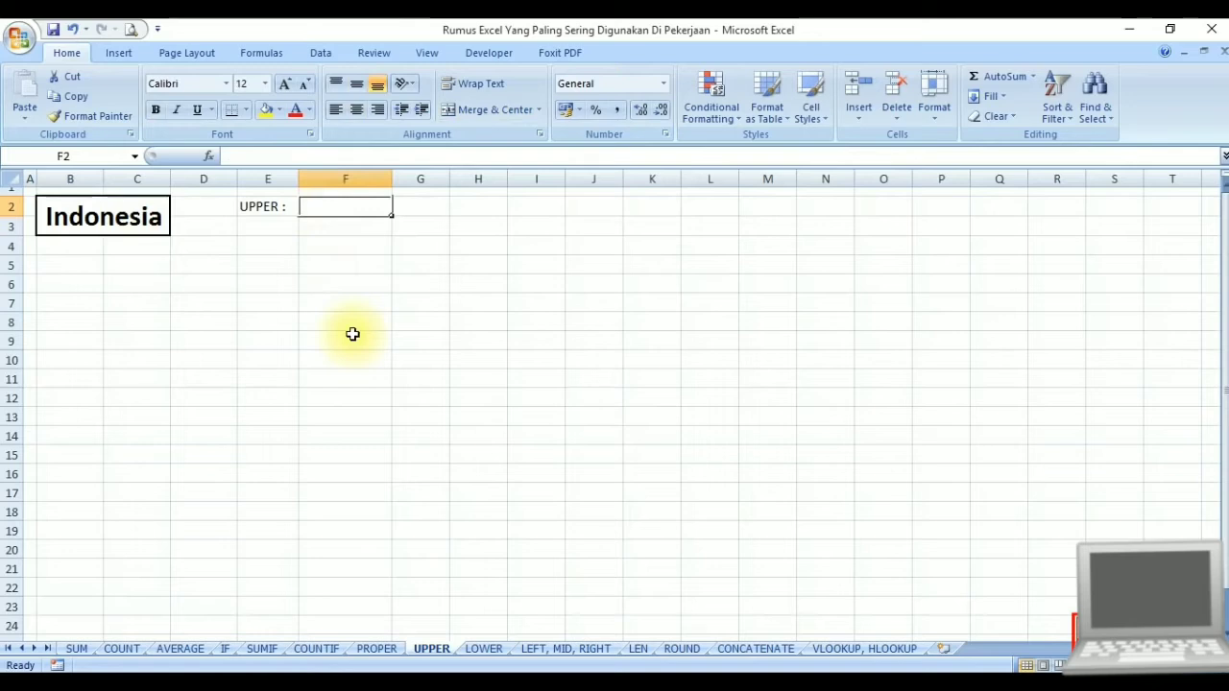
{"action": "type", "text": "=upper"}
{"action": "key", "text": "Tab"}
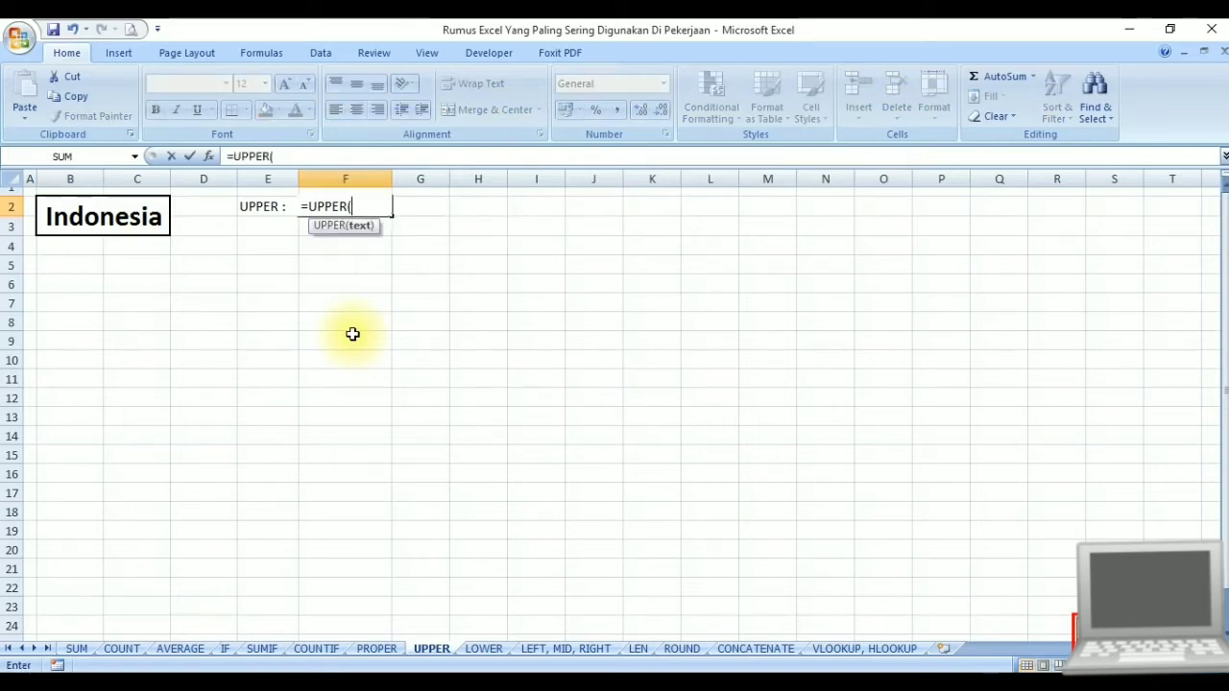
{"action": "left_click", "coordinate": [110, 213]}
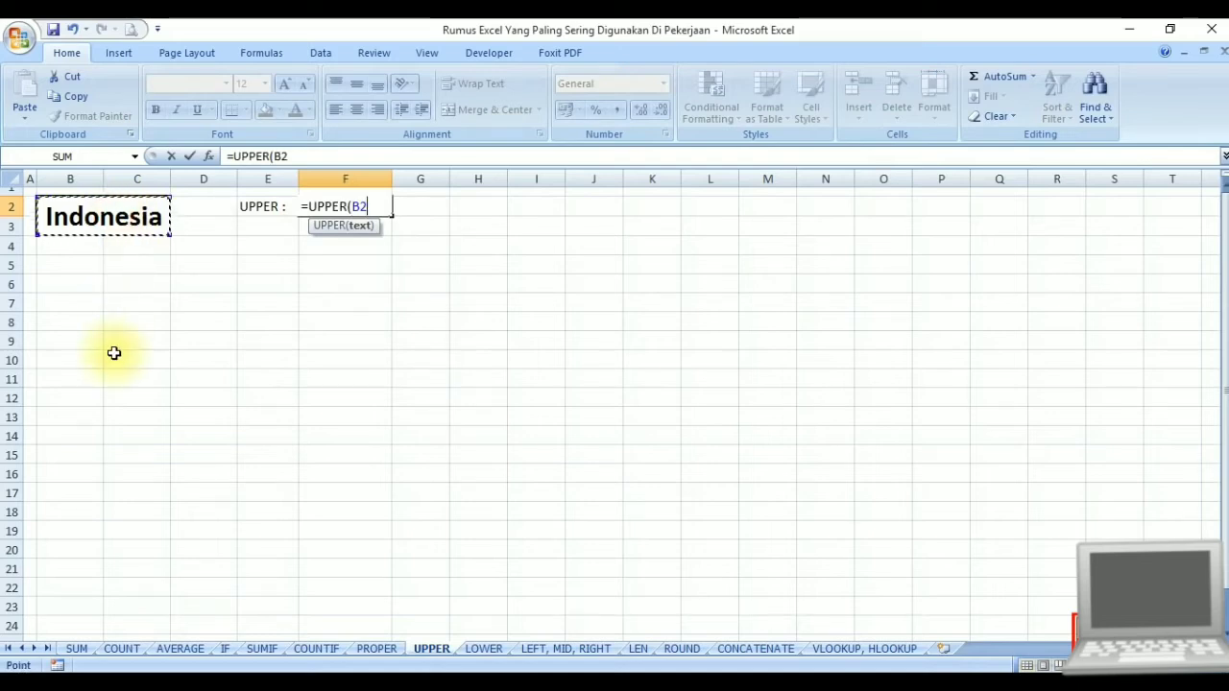
{"action": "key", "text": "Return"}
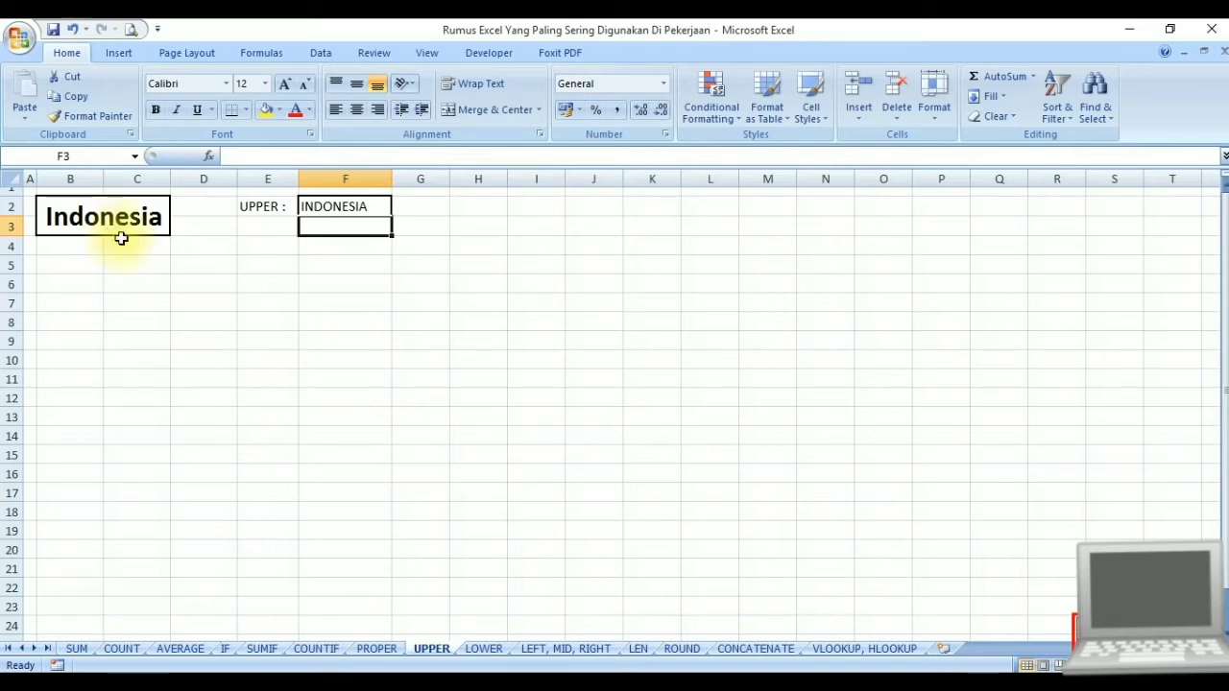
{"action": "left_click", "coordinate": [343, 268]}
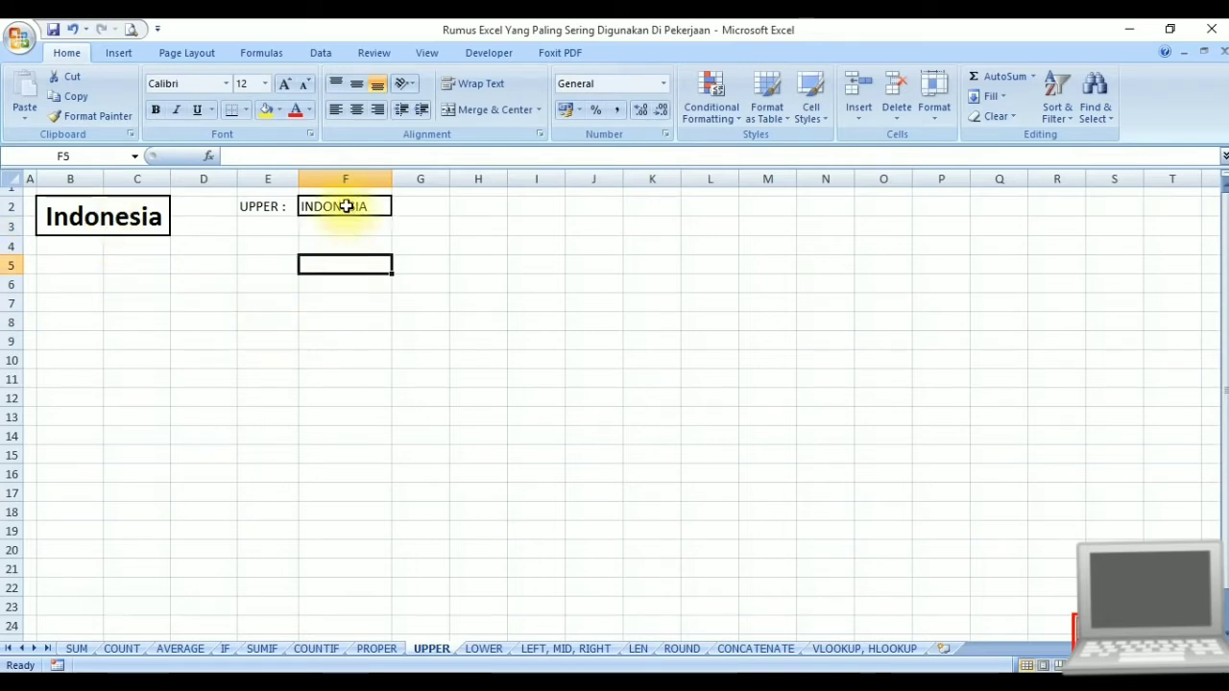
{"action": "left_click", "coordinate": [343, 205]}
{"action": "left_click", "coordinate": [389, 336]}
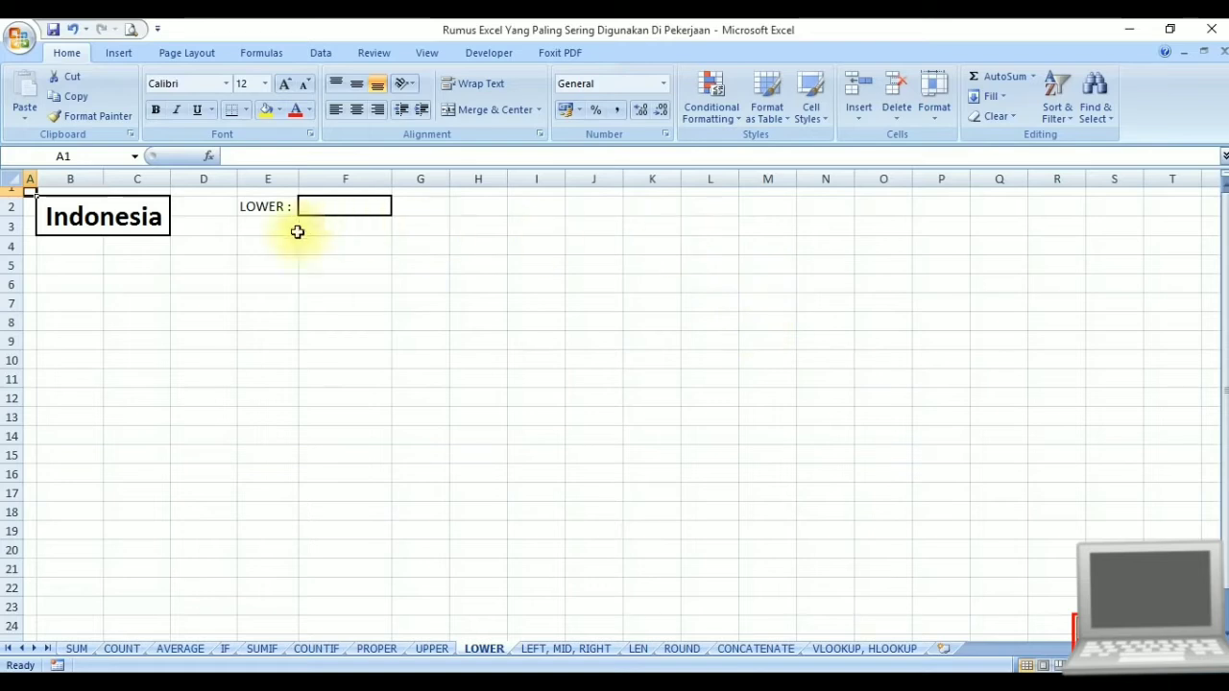
- Convert the word "Indonesia" to lowercase letters in F2 of the LOWER sheet with =LOWER(B2)
{"action": "left_click", "coordinate": [316, 207]}
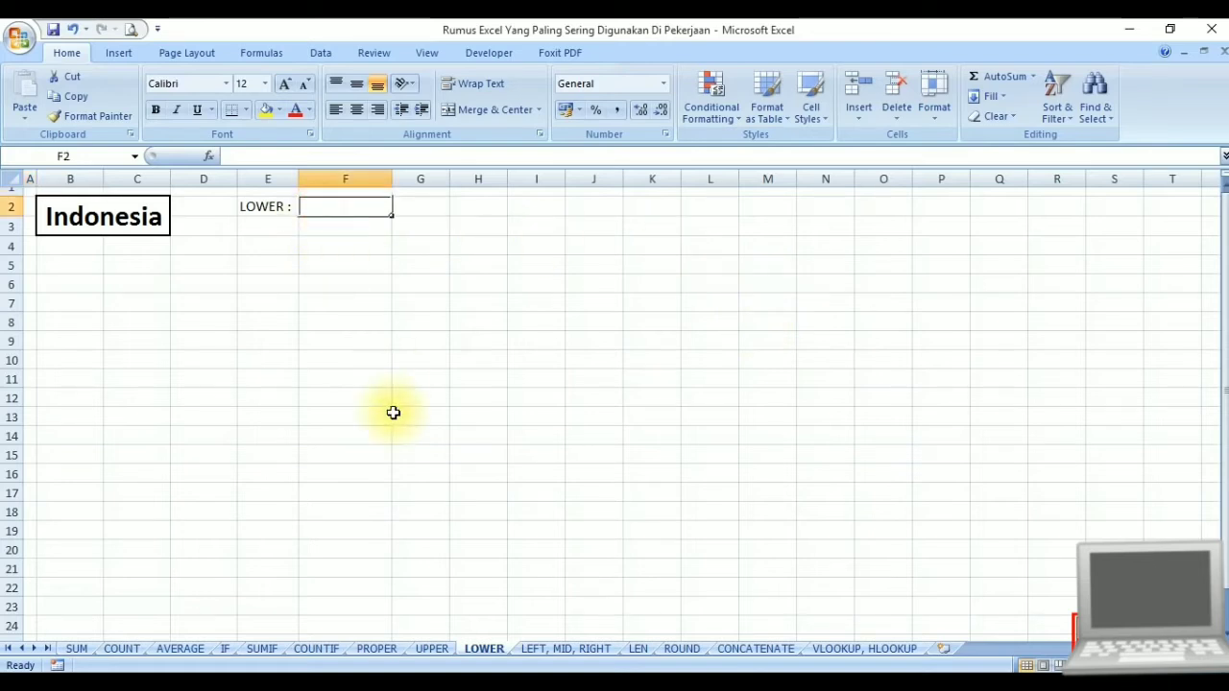
{"action": "type", "text": "=lowe"}
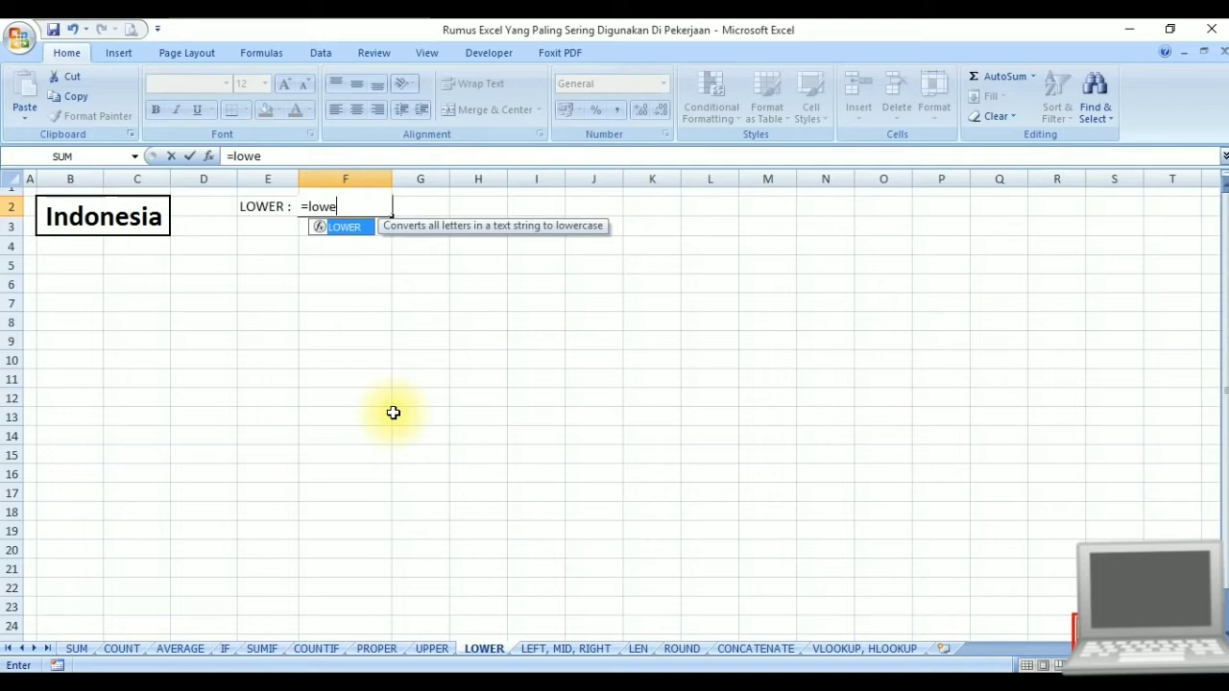
{"action": "key", "text": "Tab"}
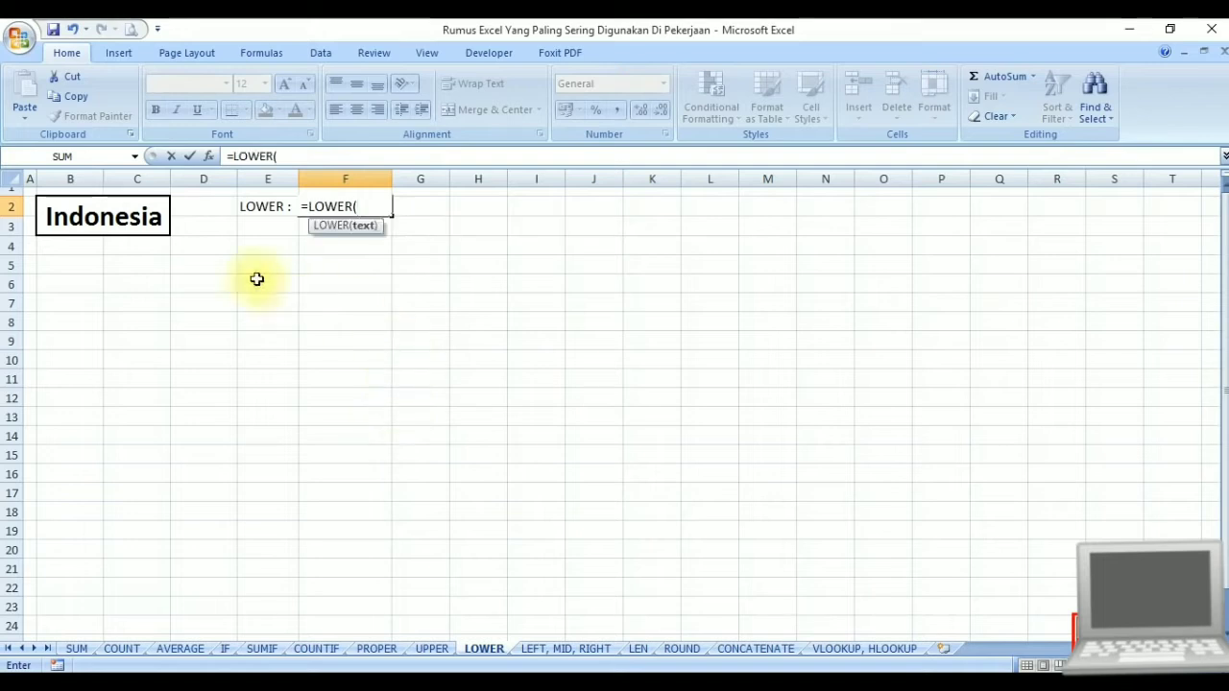
{"action": "left_click", "coordinate": [132, 215]}
{"action": "key", "text": "Return"}
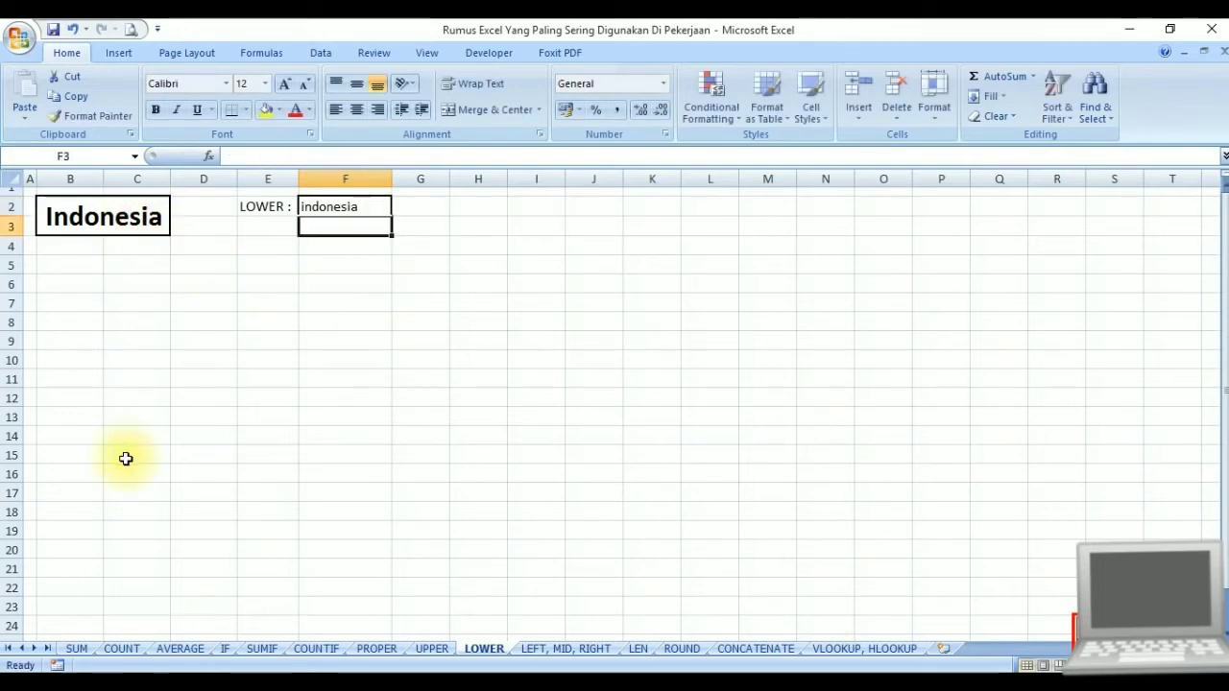
{"action": "left_click", "coordinate": [203, 447]}
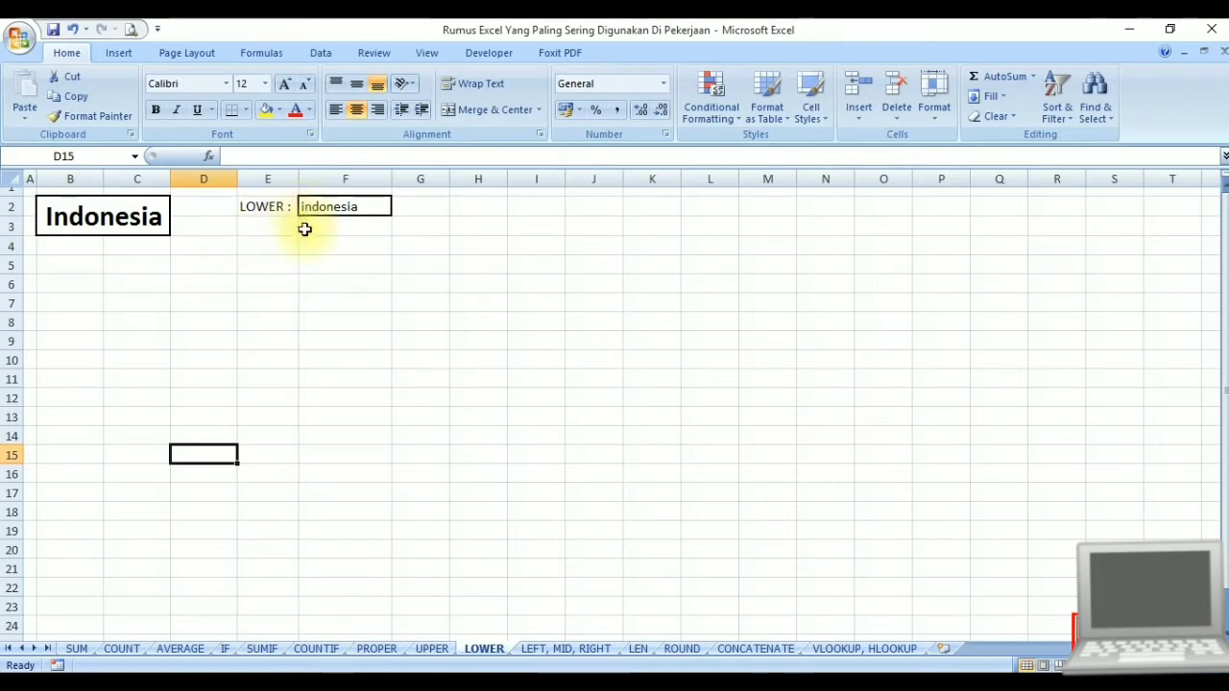
{"action": "left_click", "coordinate": [323, 360]}
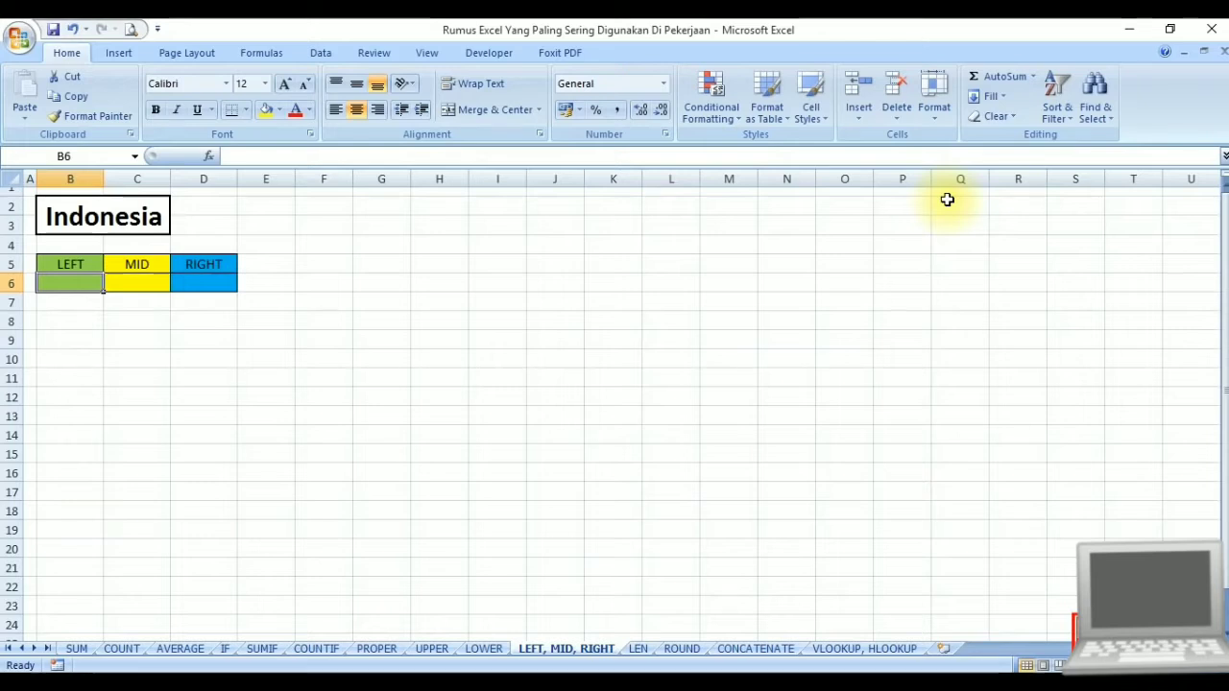
- Extract the first three characters of "Indonesia" in B6 of the LEFT, MID, RIGHT sheet with =LEFT(B2;3)
{"action": "left_click", "coordinate": [151, 213]}
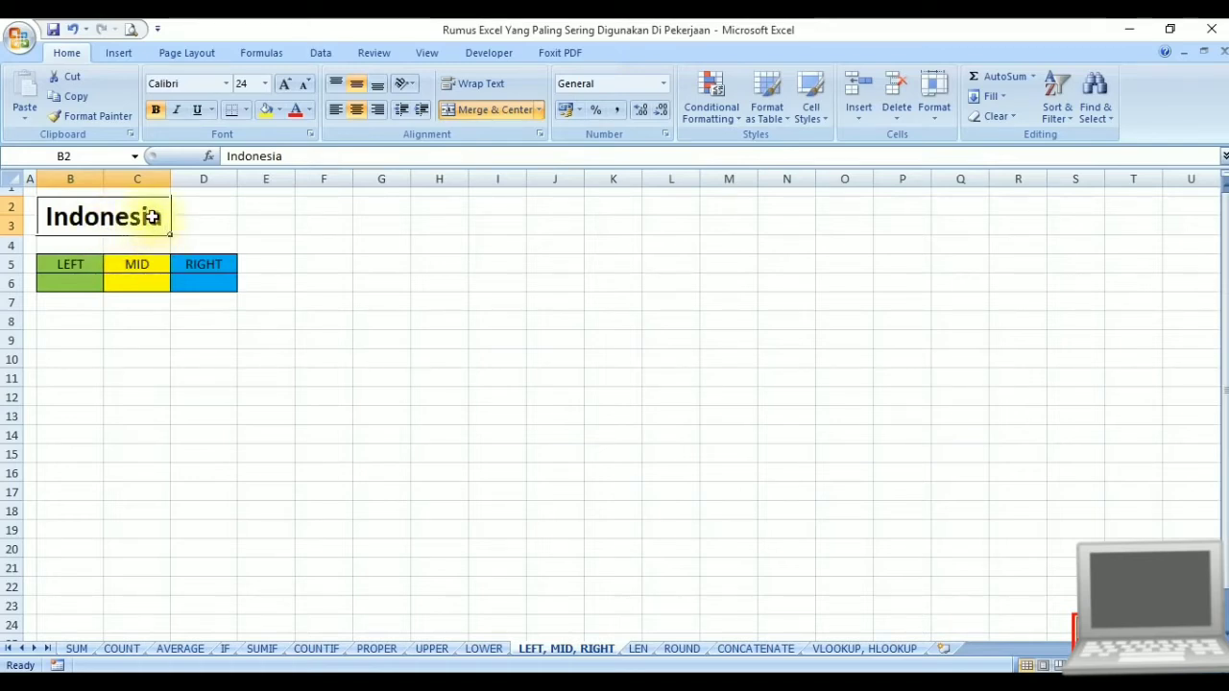
{"action": "left_click", "coordinate": [68, 269]}
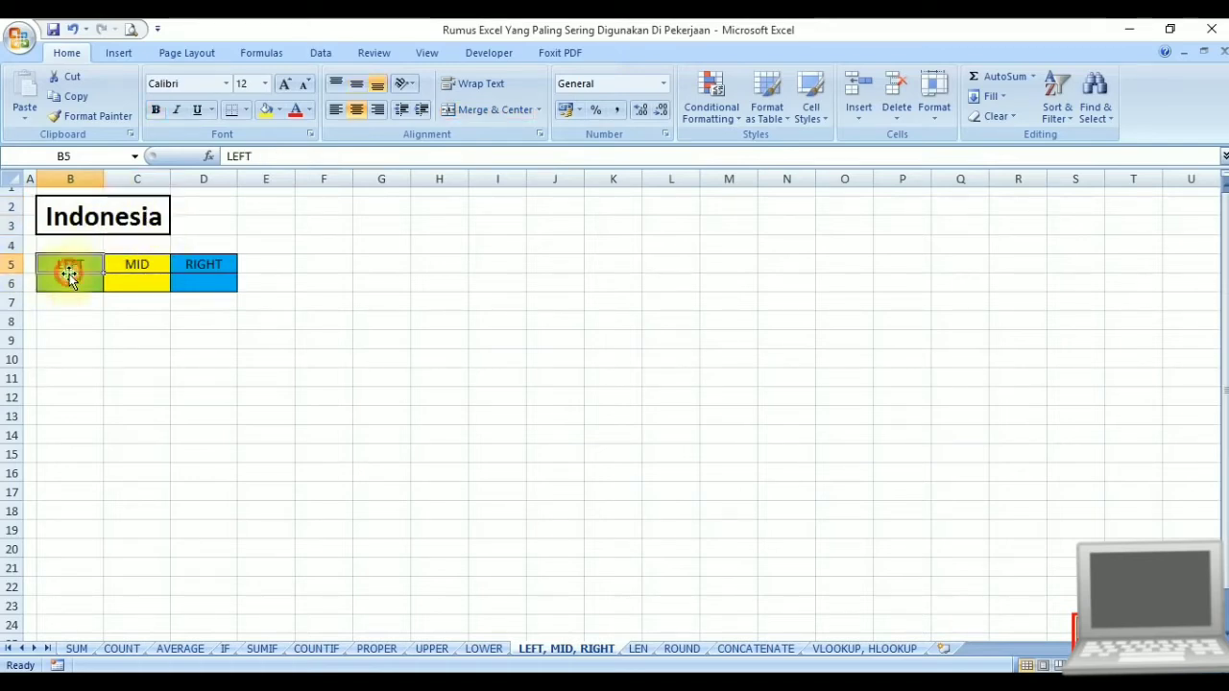
{"action": "left_click", "coordinate": [77, 280]}
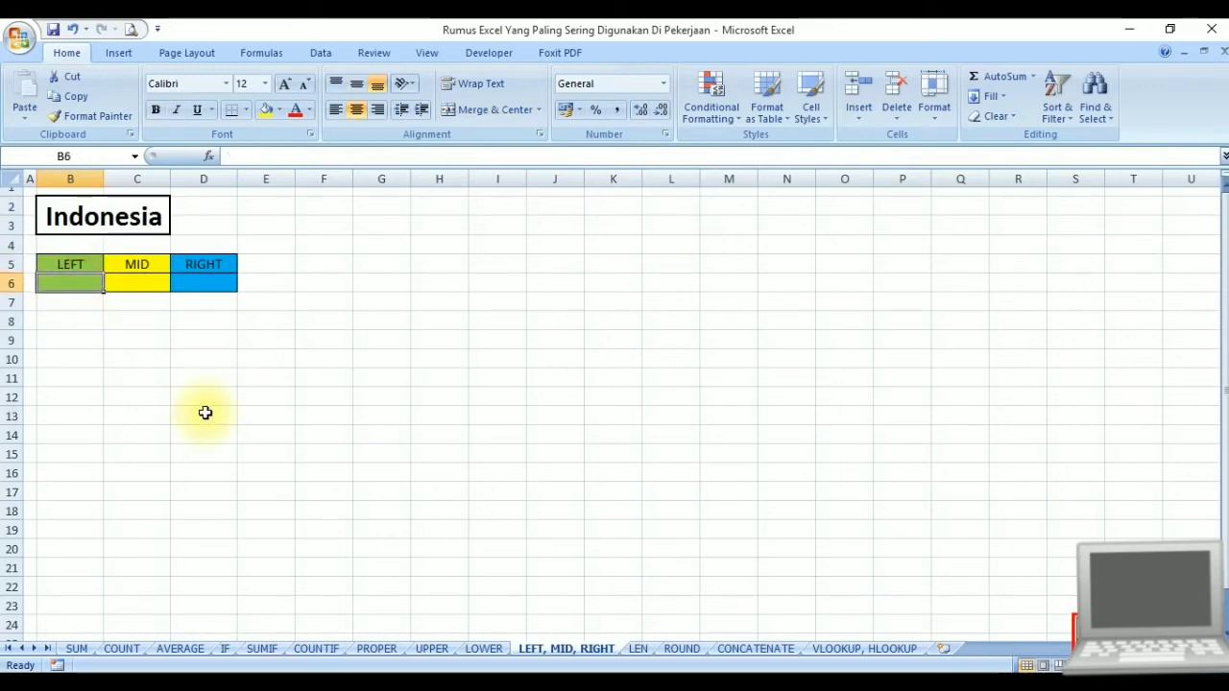
{"action": "type", "text": "=left"}
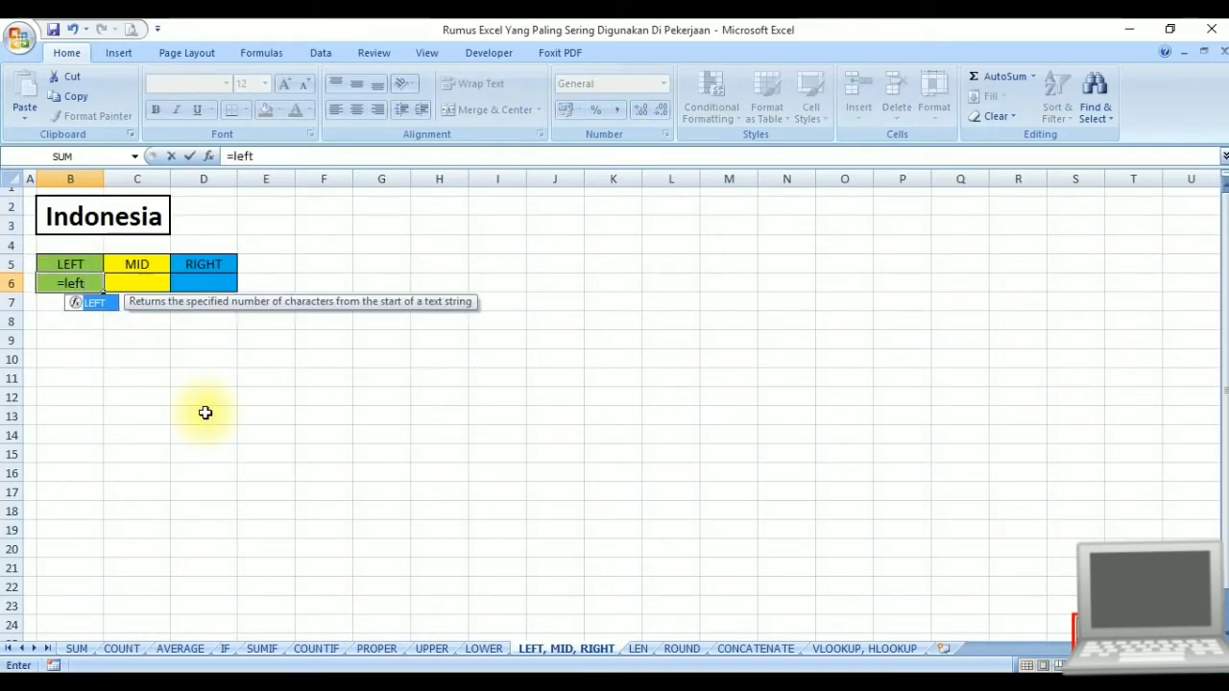
{"action": "key", "text": "Tab"}
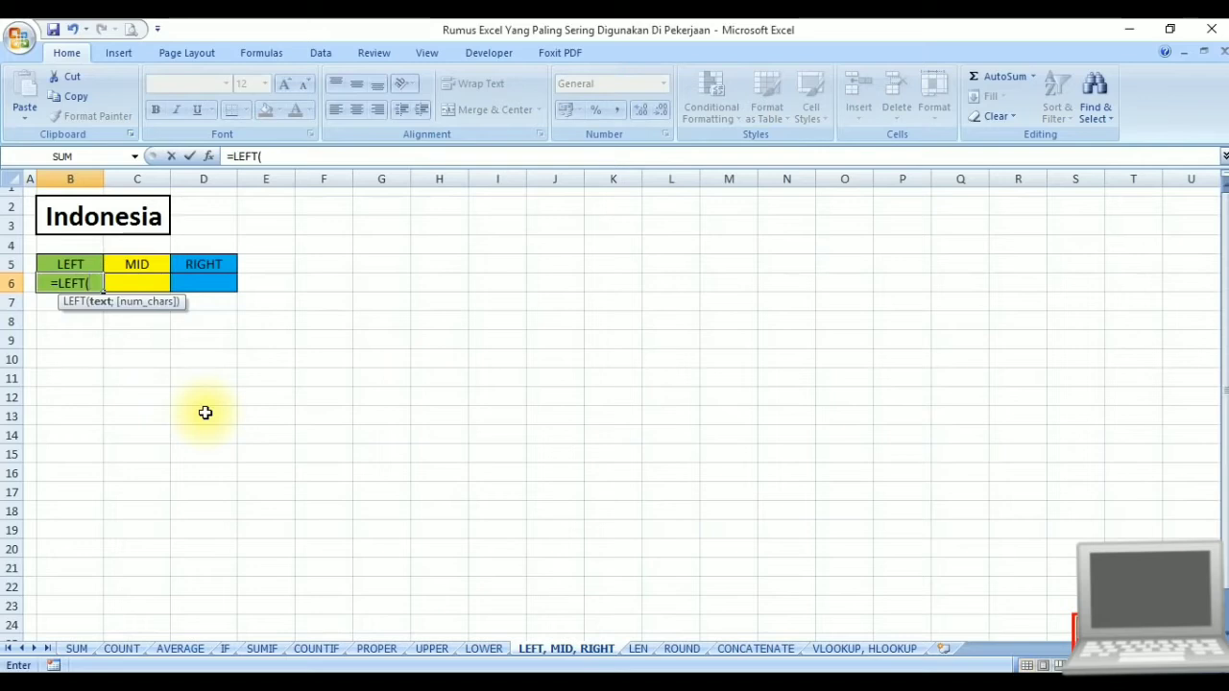
{"action": "left_click", "coordinate": [127, 223]}
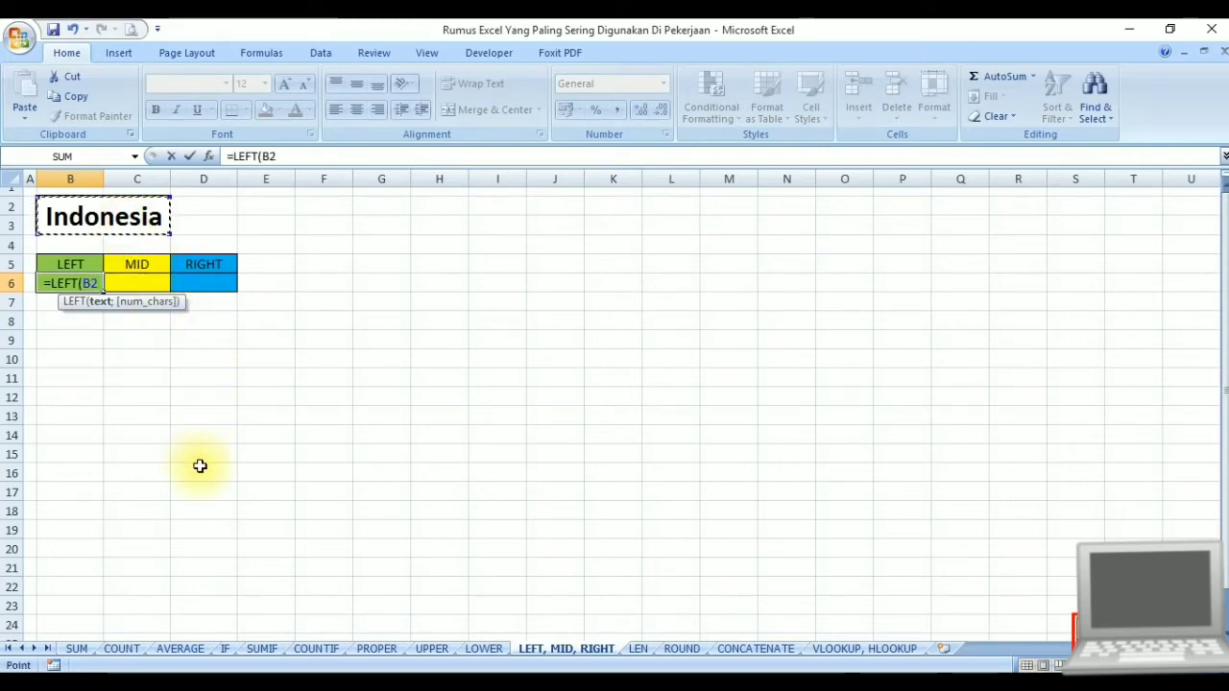
{"action": "type", "text": ";"}
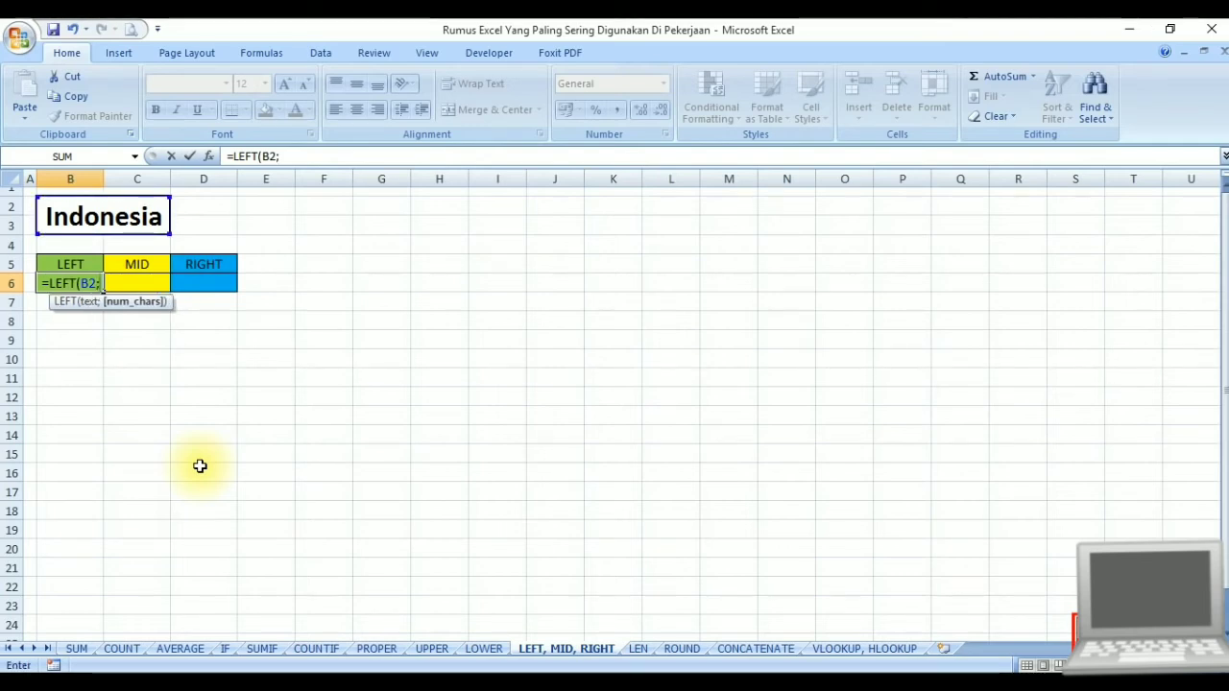
{"action": "type", "text": "3"}
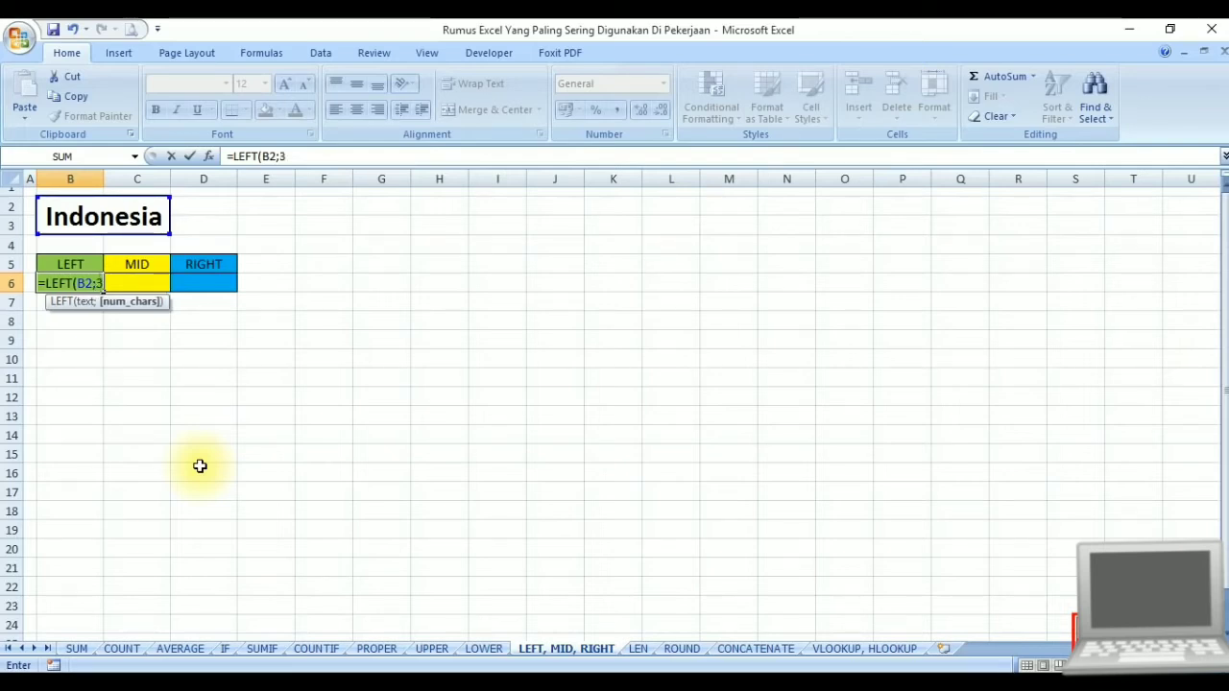
{"action": "key", "text": "Return"}
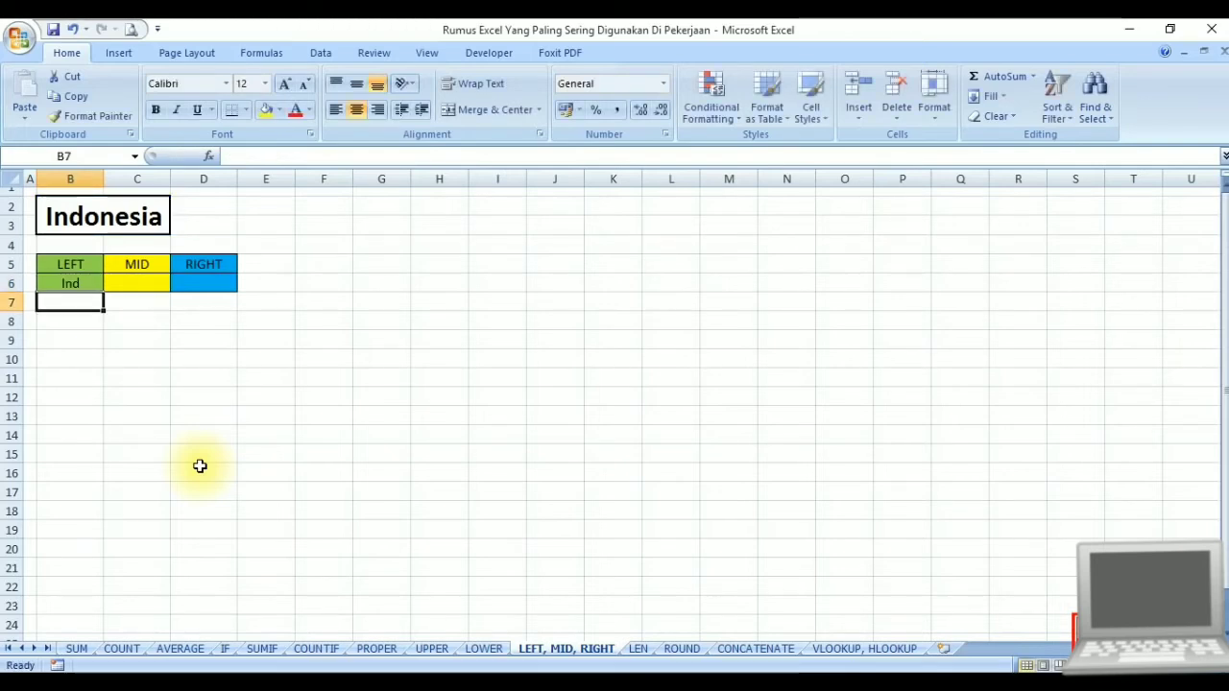
- Extract three characters of "Indonesia" starting from the fourth in cell C6 with =MID(B2;4;3)
{"action": "left_click", "coordinate": [127, 280]}
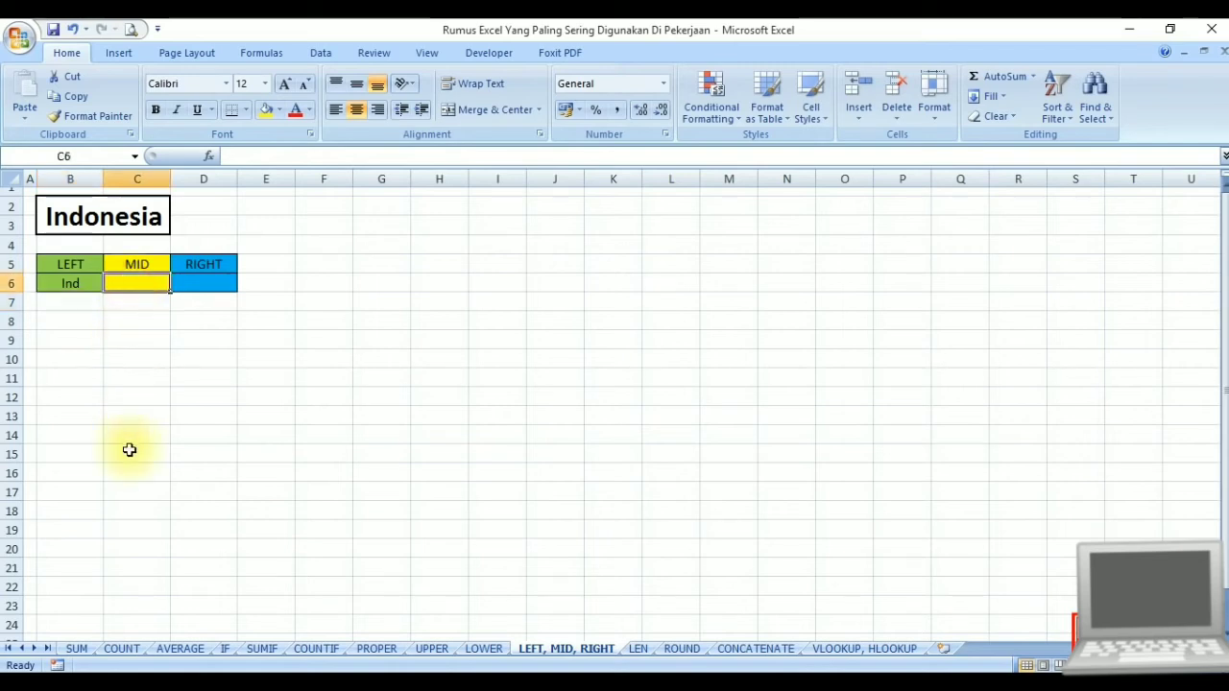
{"action": "type", "text": "=MID("}
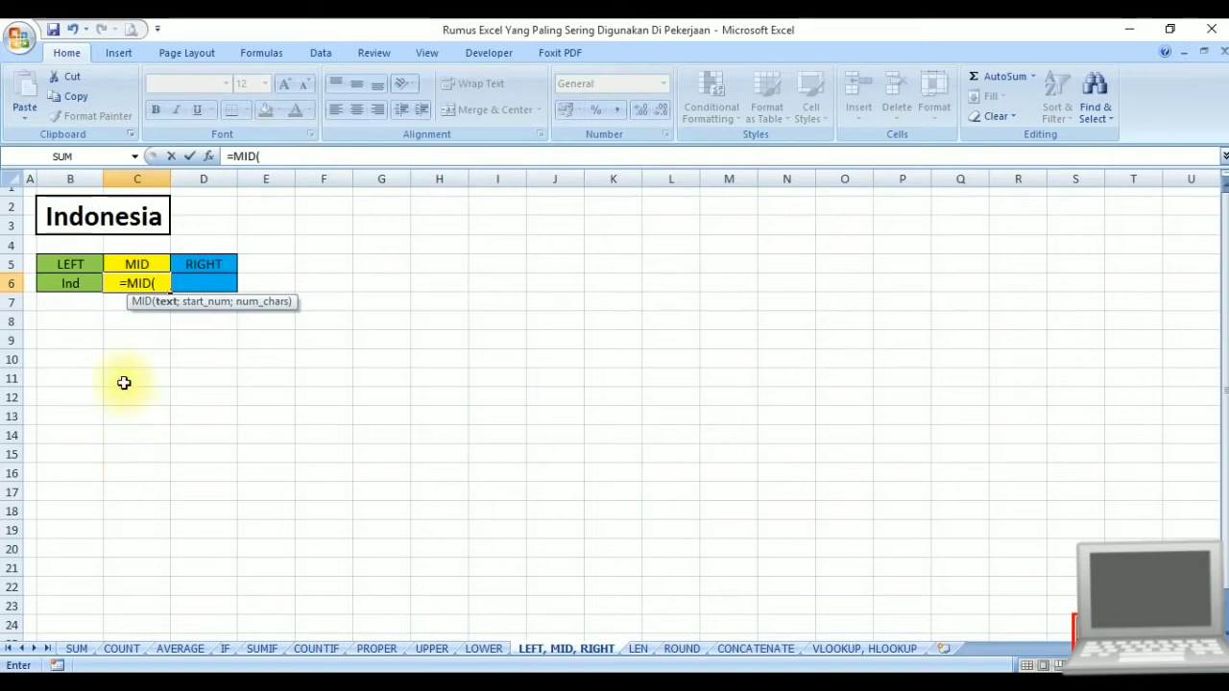
{"action": "left_click", "coordinate": [118, 212]}
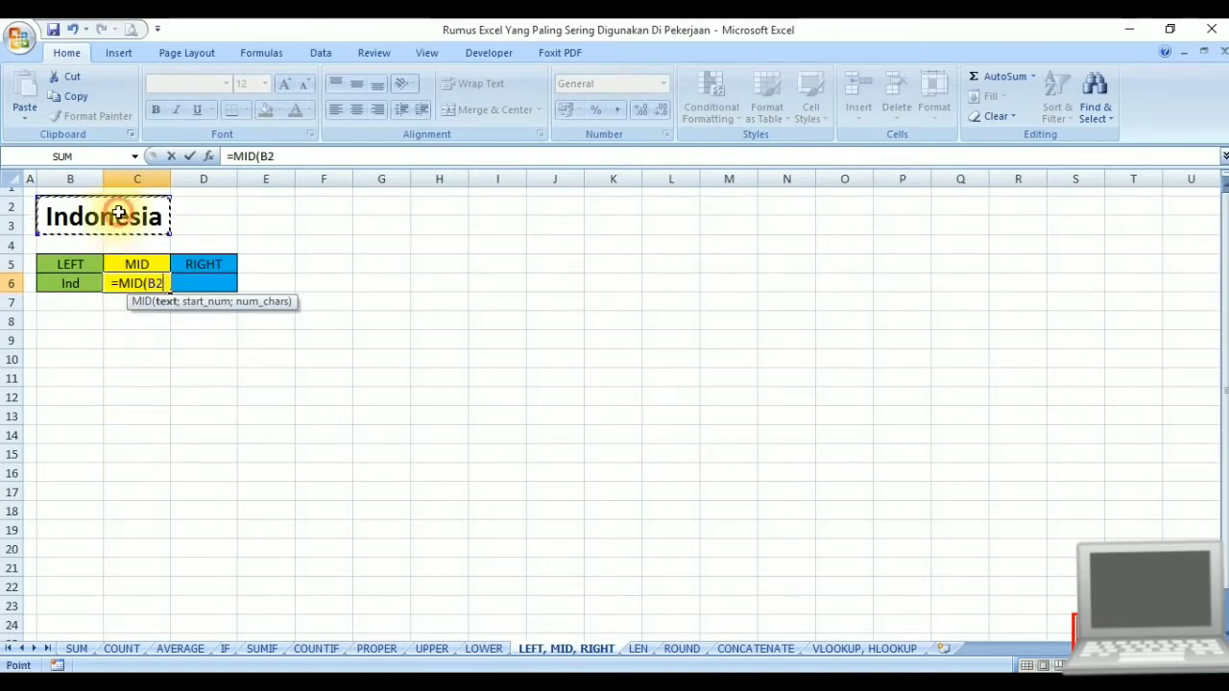
{"action": "type", "text": ";"}
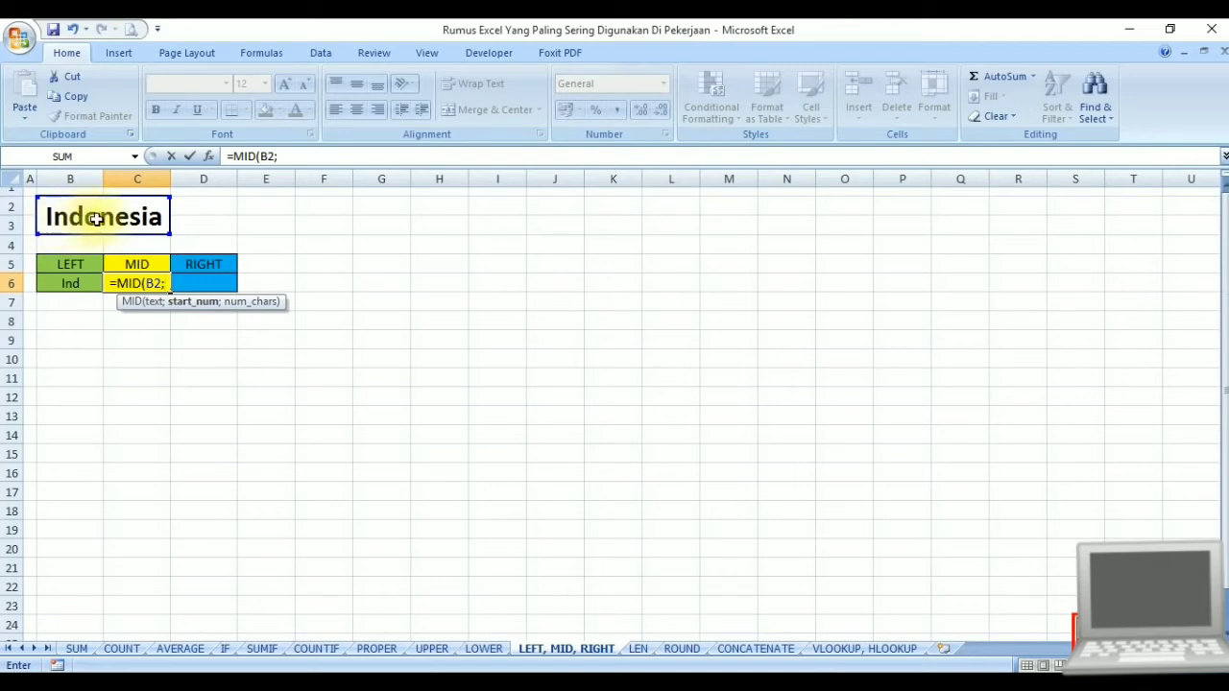
{"action": "type", "text": "4"}
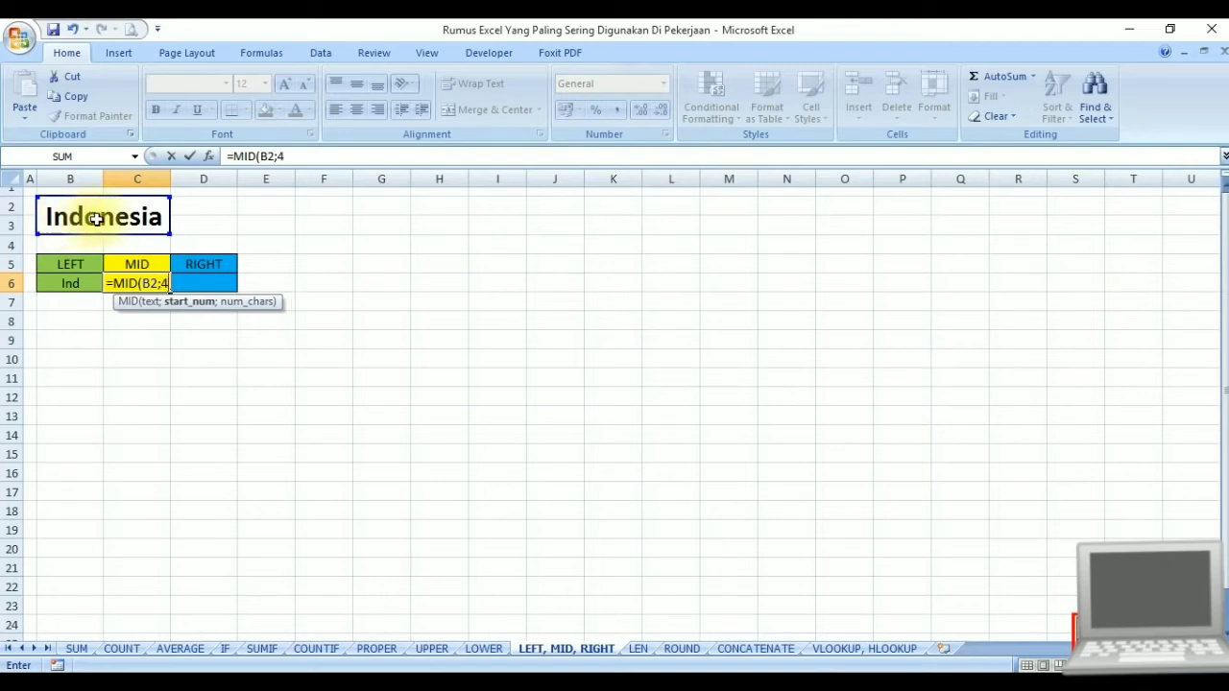
{"action": "type", "text": ";"}
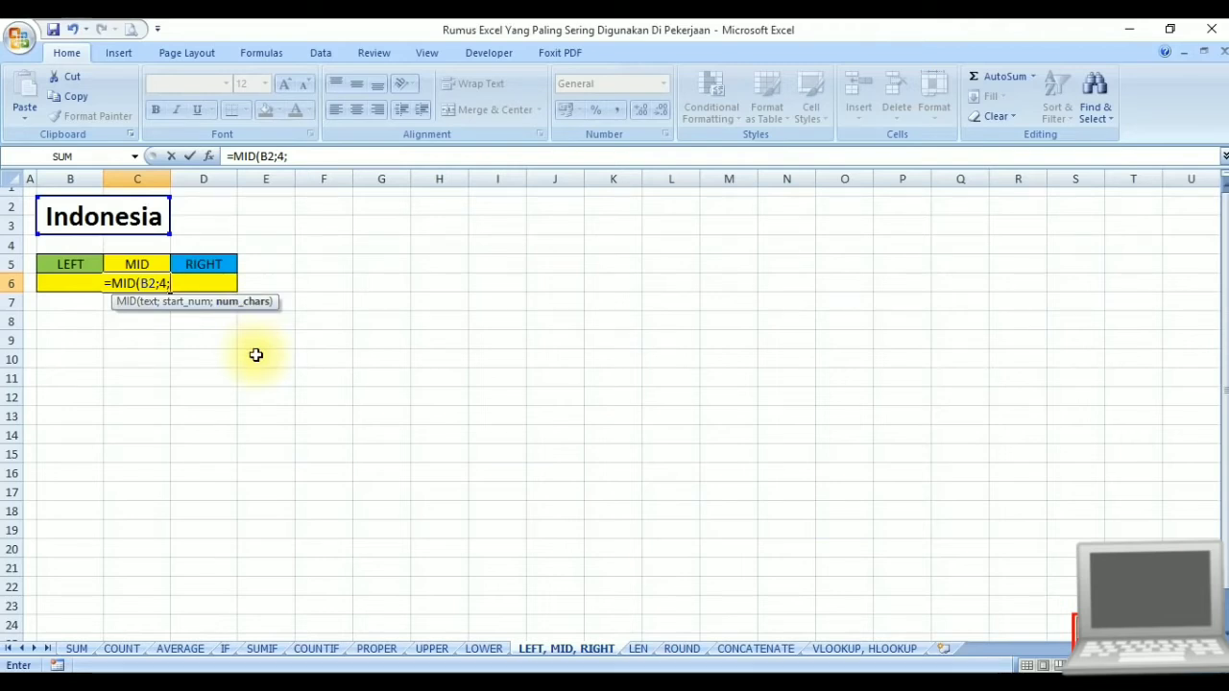
{"action": "type", "text": "3"}
{"action": "key", "text": "Return"}
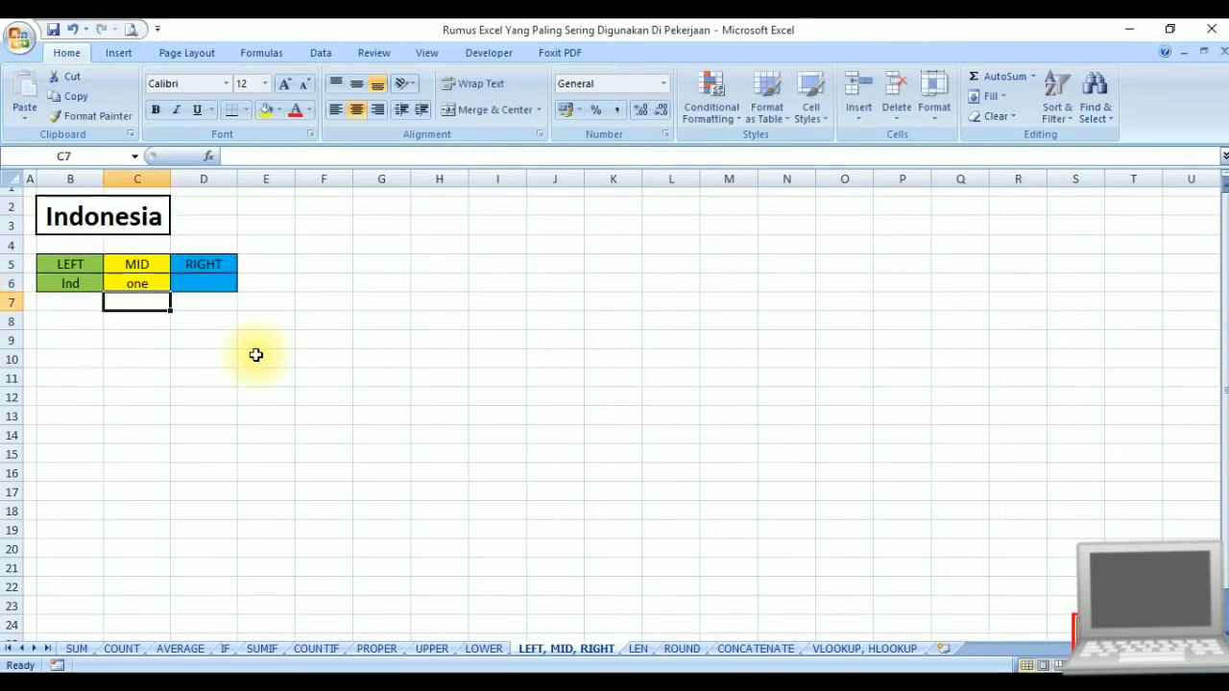
{"action": "left_click", "coordinate": [231, 282]}
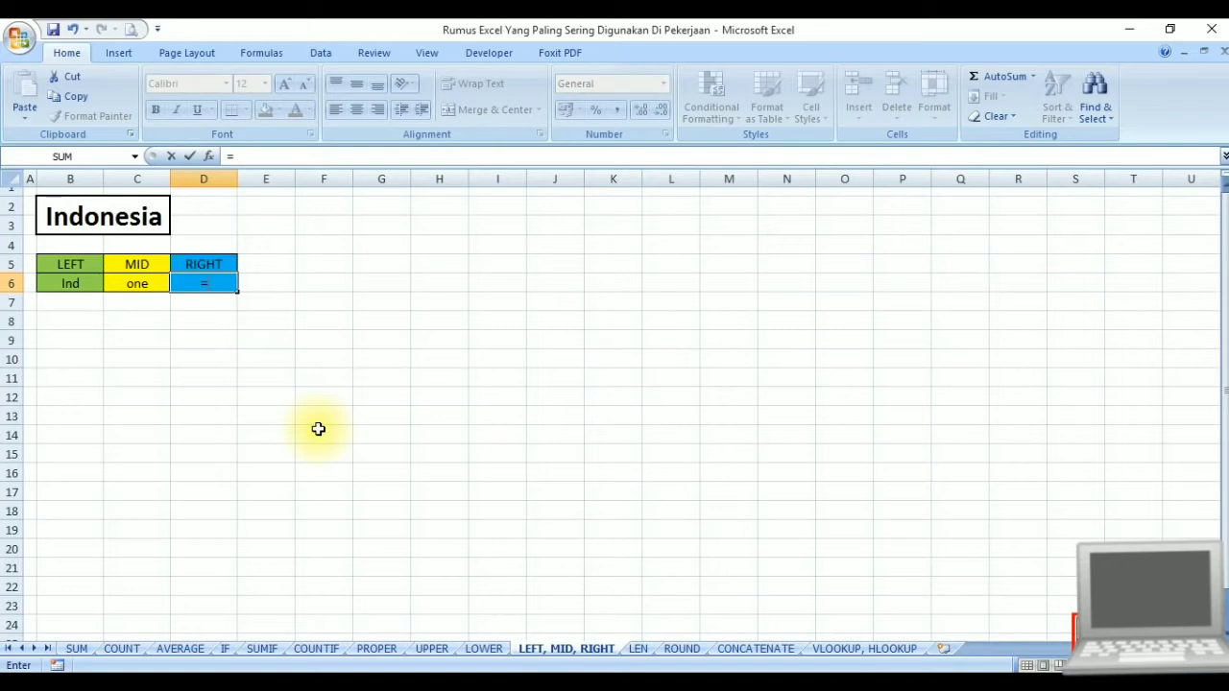
{"action": "type", "text": "=rifg"}
{"action": "key", "text": "Tab"}
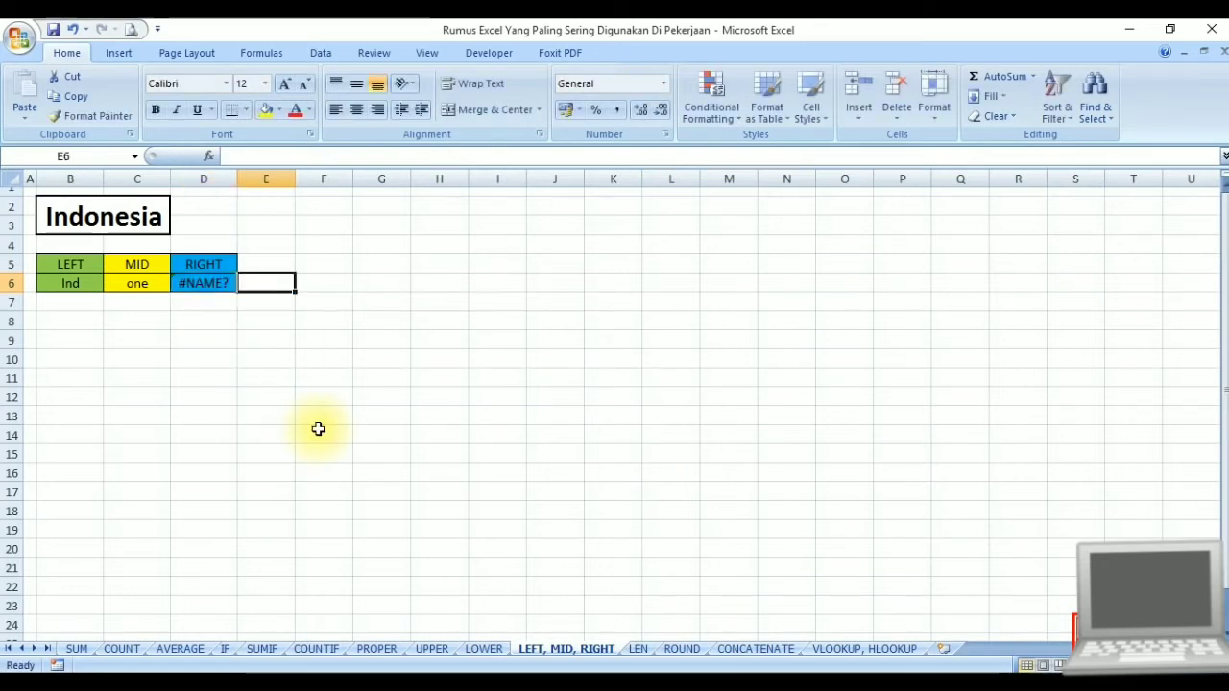
- Extract the last three characters of "Indonesia" in cell D6 with =RIGHT(B2;3)
{"action": "key", "text": "Left"}
{"action": "type", "text": "=right"}
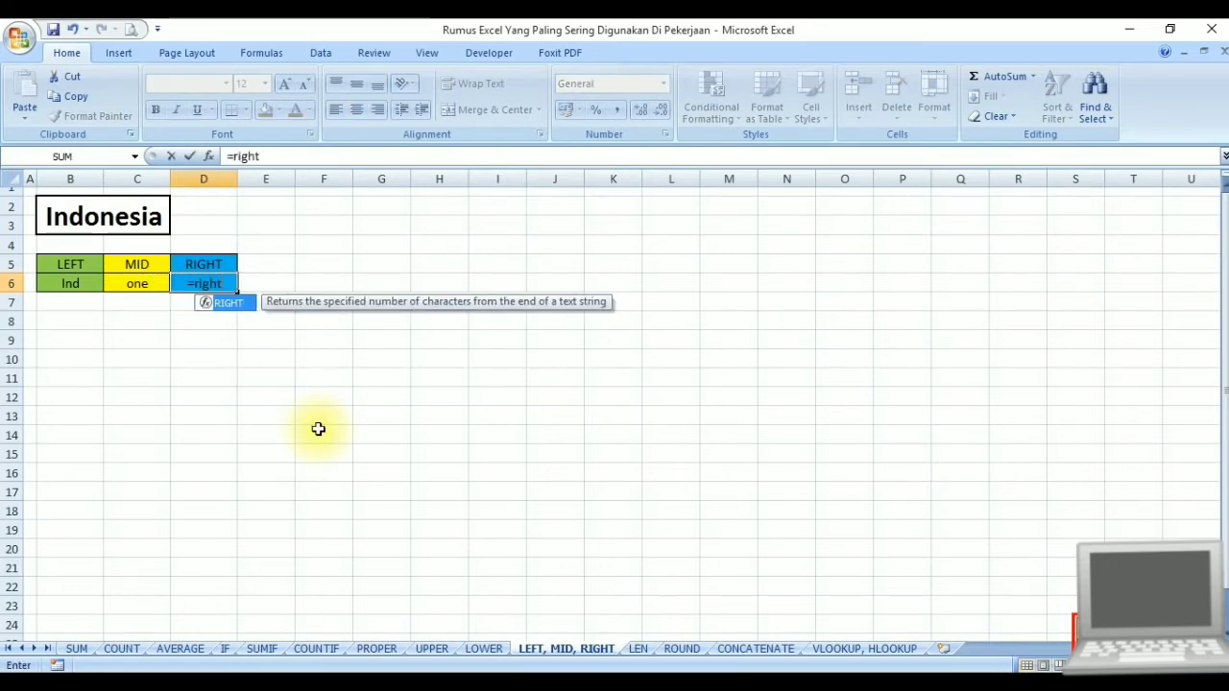
{"action": "key", "text": "Tab"}
{"action": "left_click", "coordinate": [82, 208]}
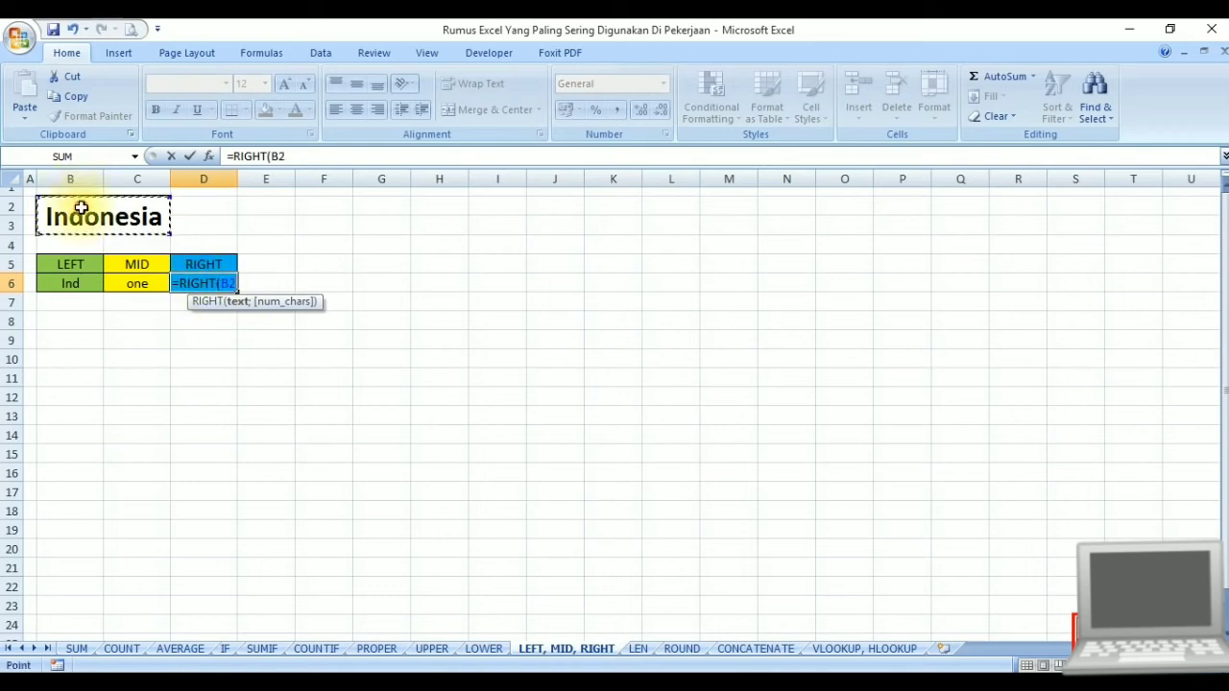
{"action": "type", "text": ";"}
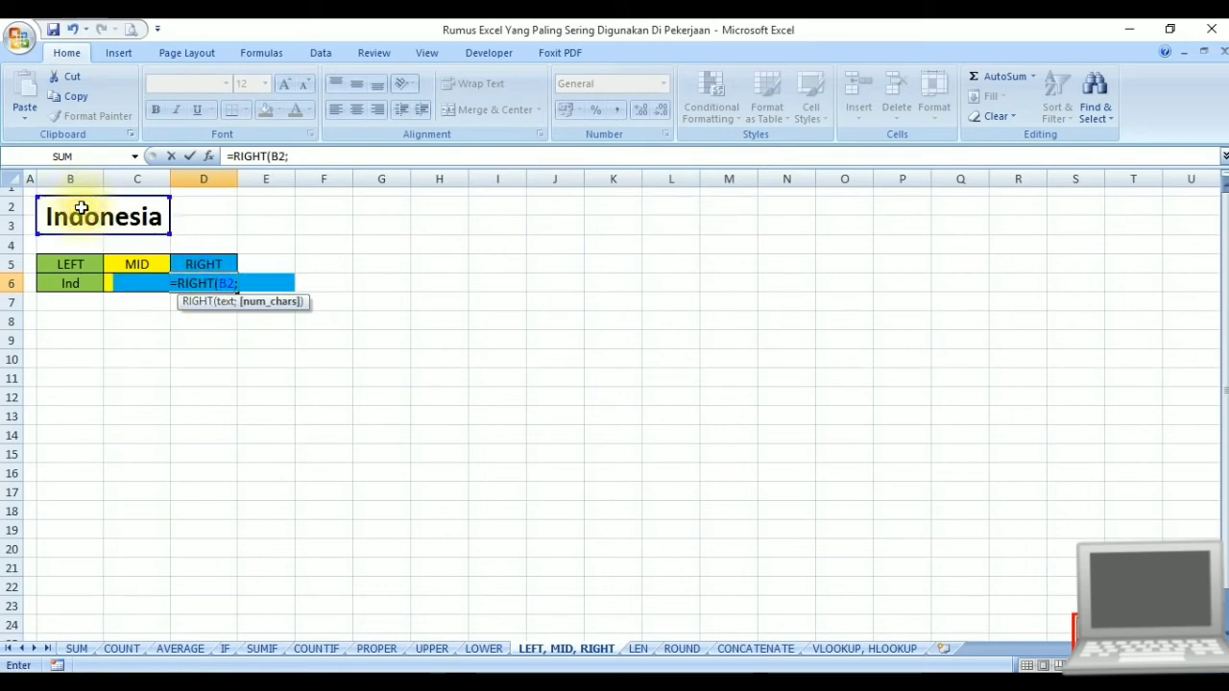
{"action": "type", "text": "3"}
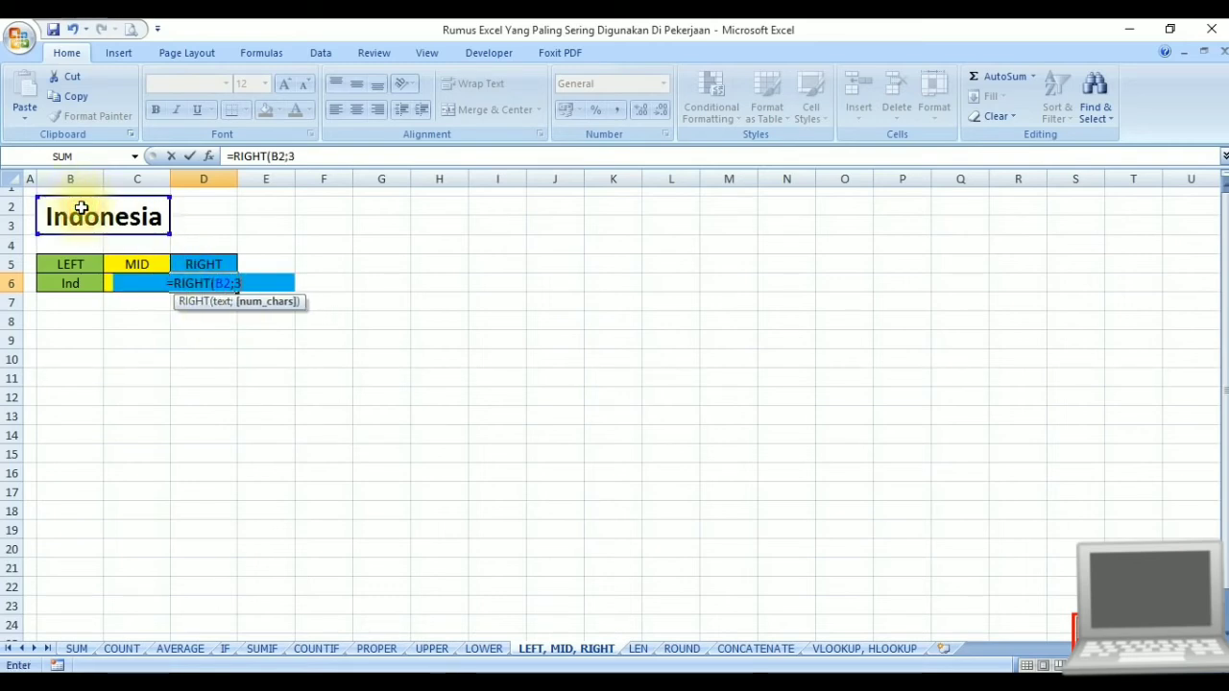
{"action": "key", "text": "Return"}
{"action": "key", "text": "Down"}
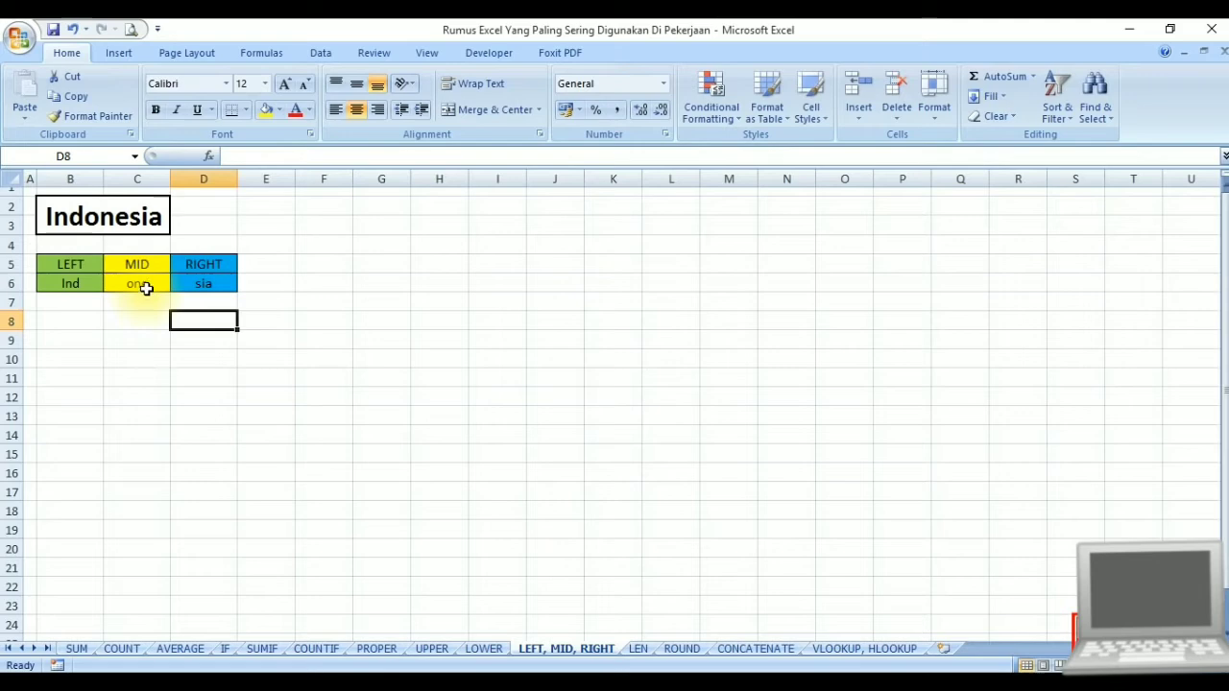
{"action": "left_click", "coordinate": [319, 338]}
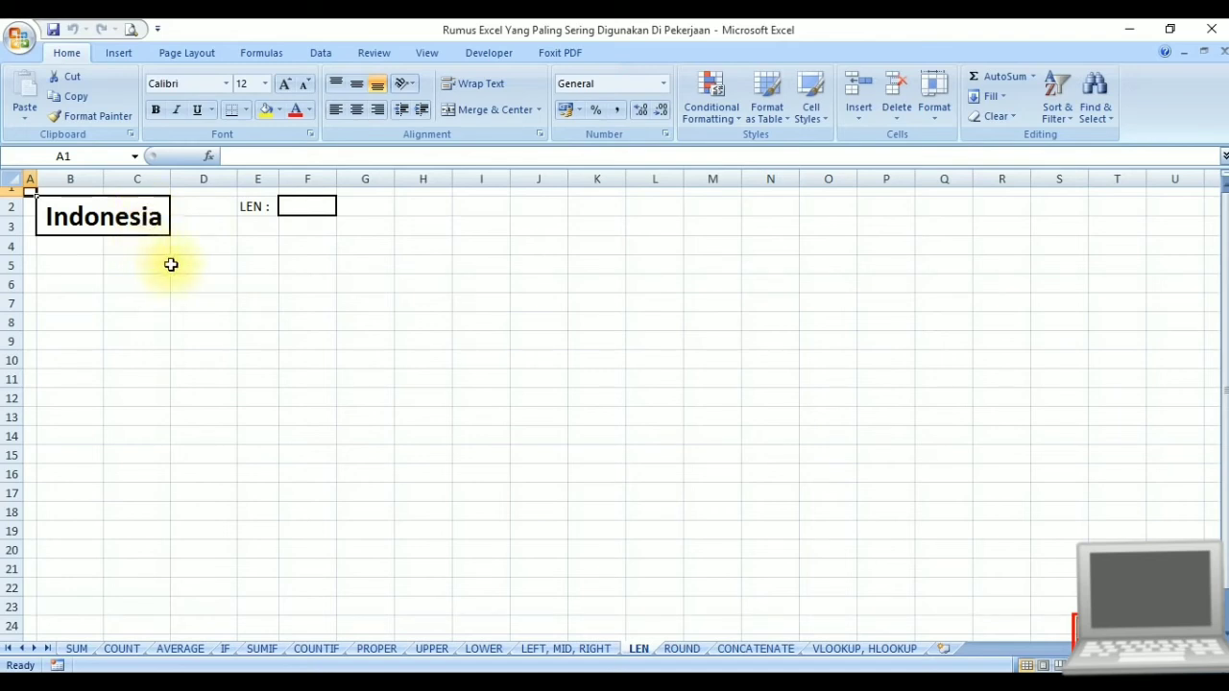
- Count the characters in the word "Indonesia" in F2 of the LEN sheet with =LEN(B2)
{"action": "left_click", "coordinate": [303, 204]}
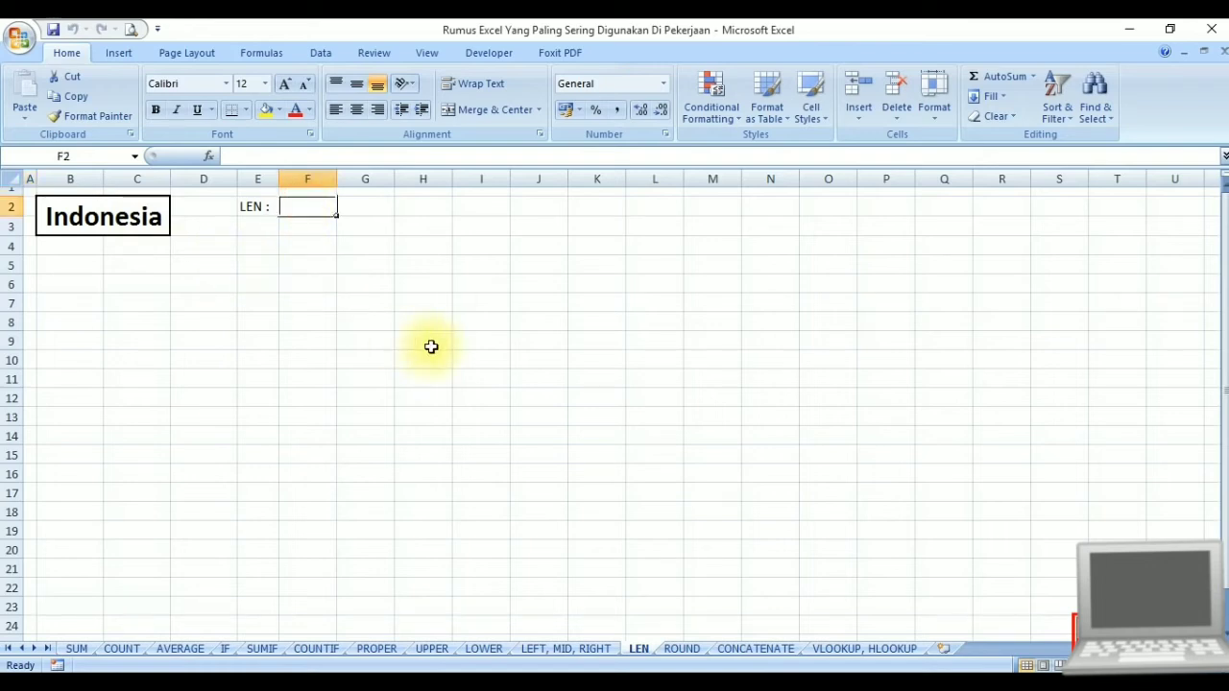
{"action": "type", "text": "="}
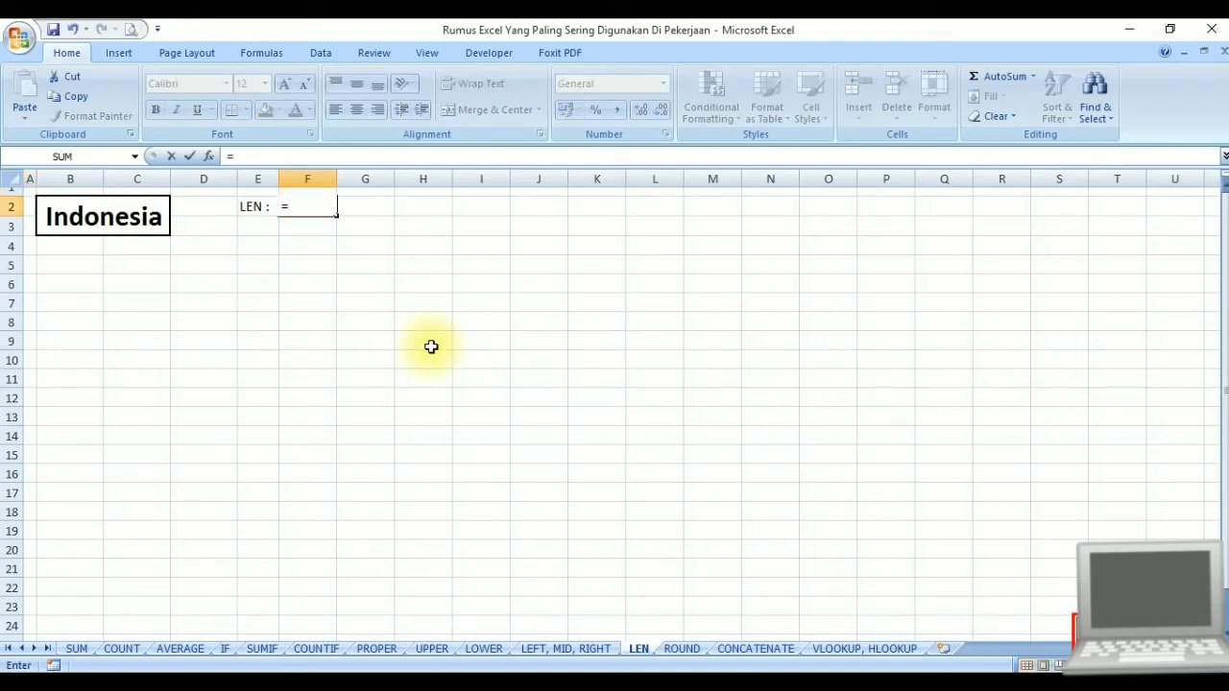
{"action": "type", "text": "len"}
{"action": "key", "text": "Tab"}
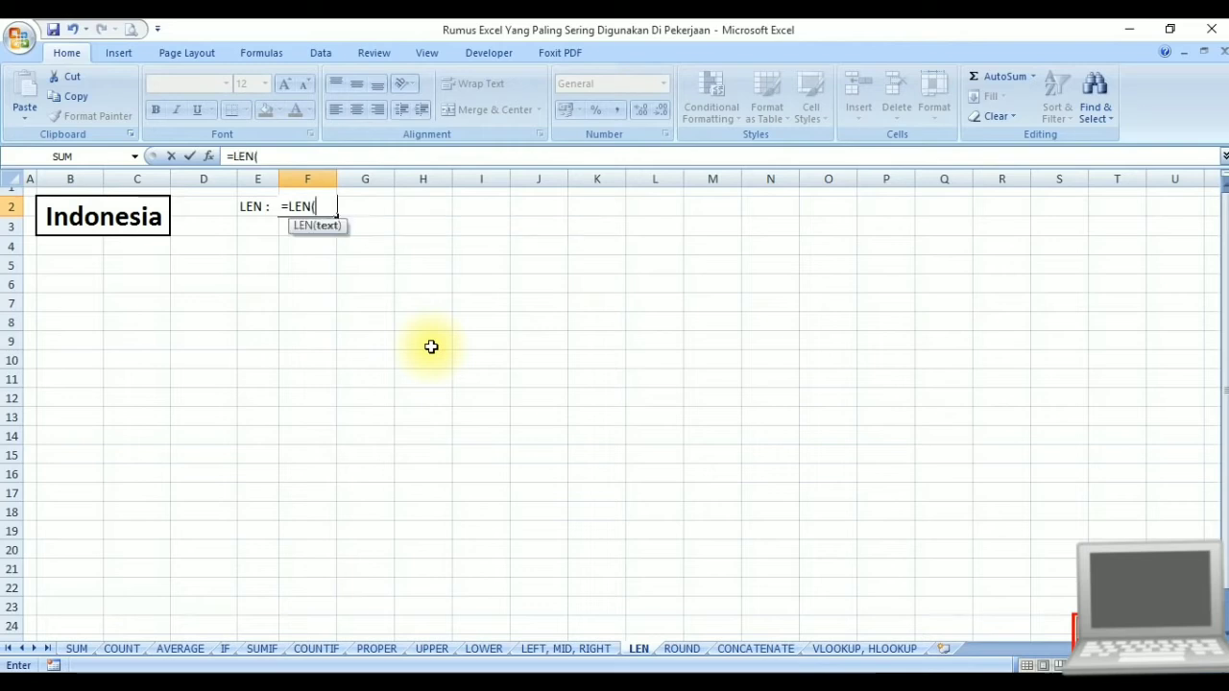
{"action": "left_click", "coordinate": [107, 217]}
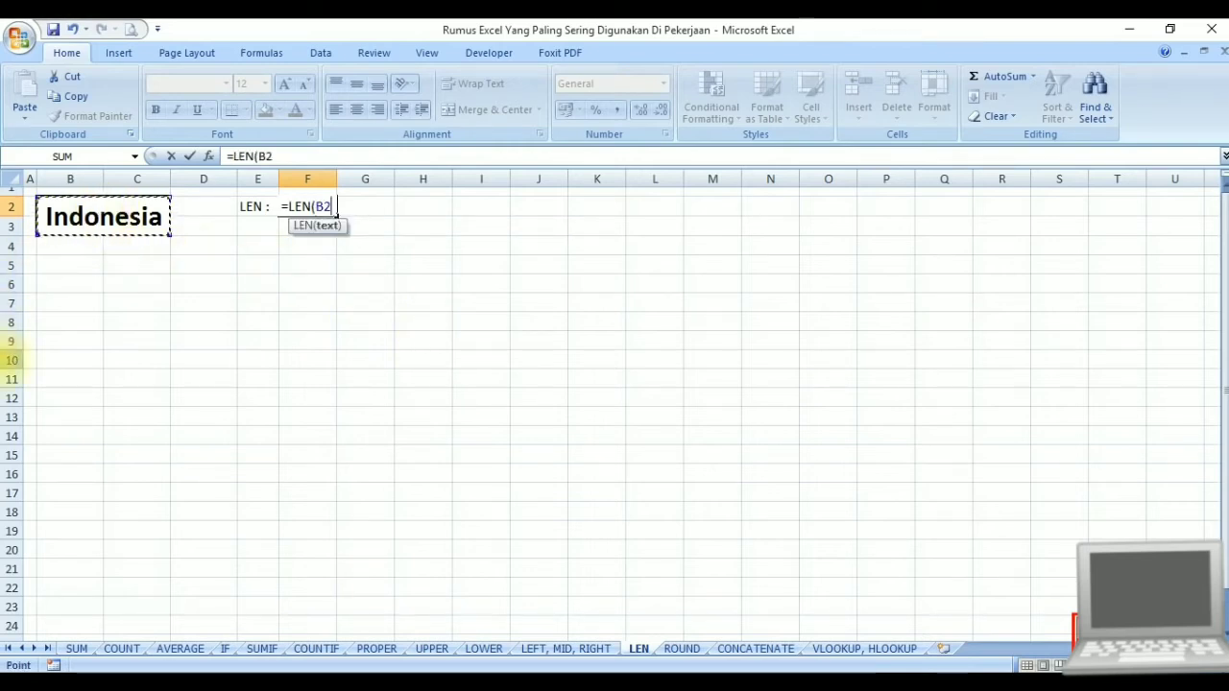
{"action": "key", "text": "Return"}
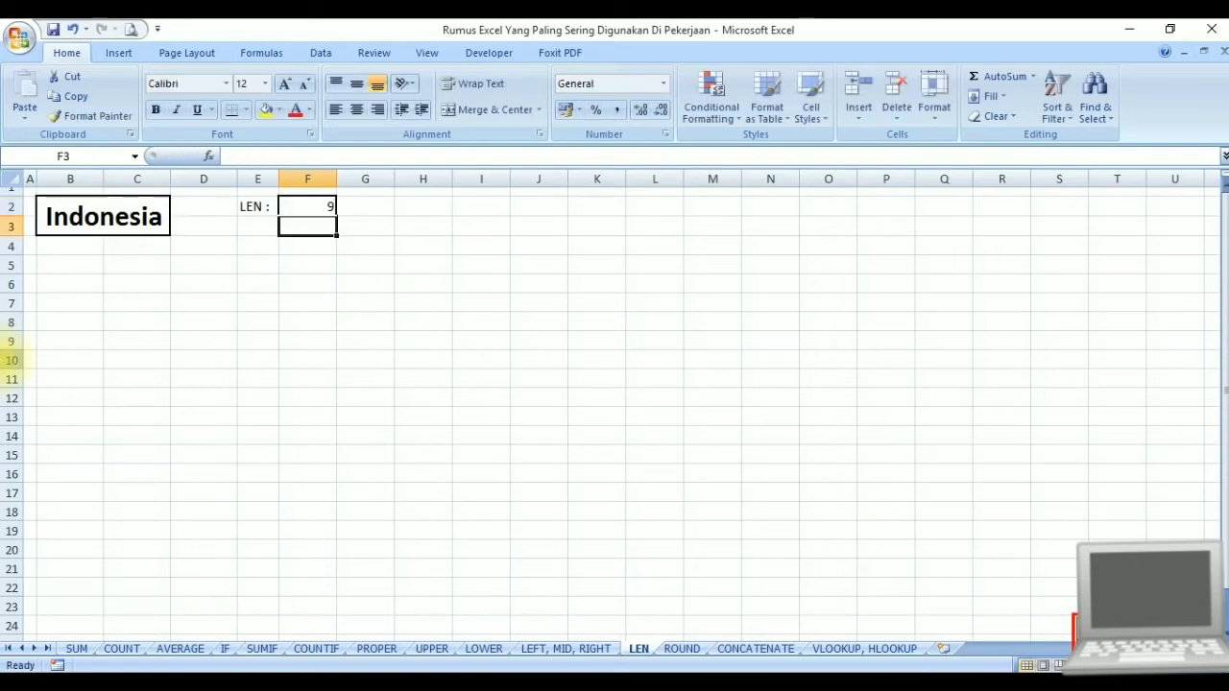
{"action": "left_click", "coordinate": [306, 397]}
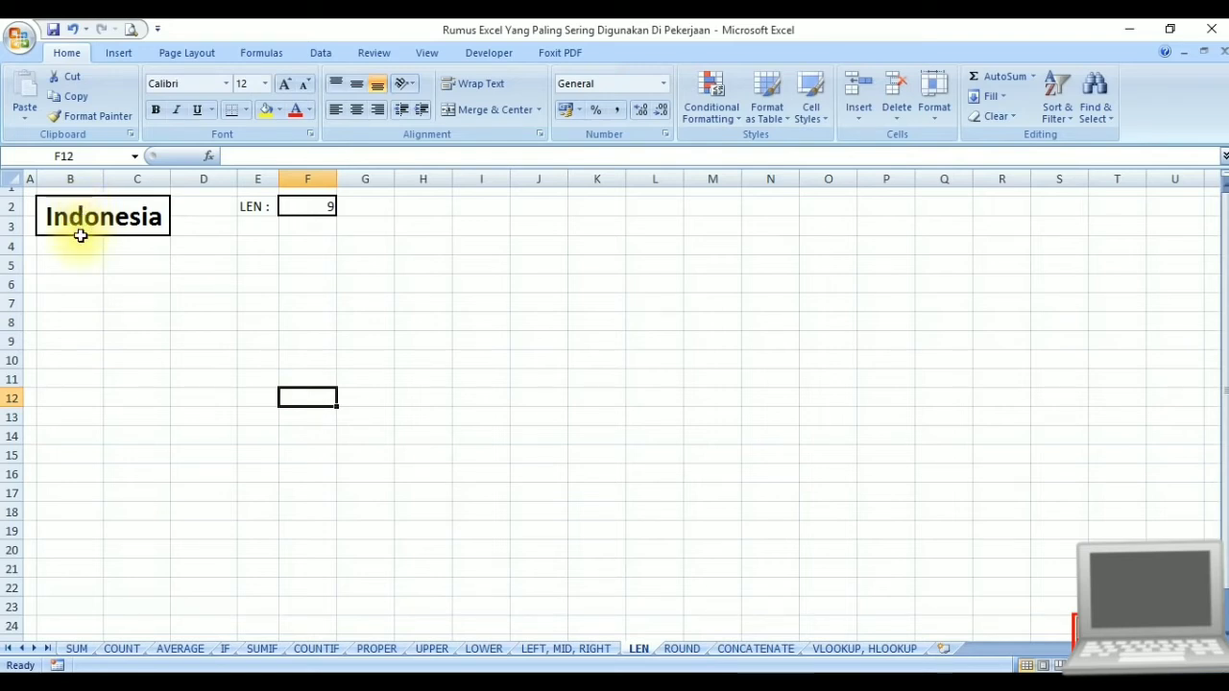
{"action": "left_click", "coordinate": [82, 277]}
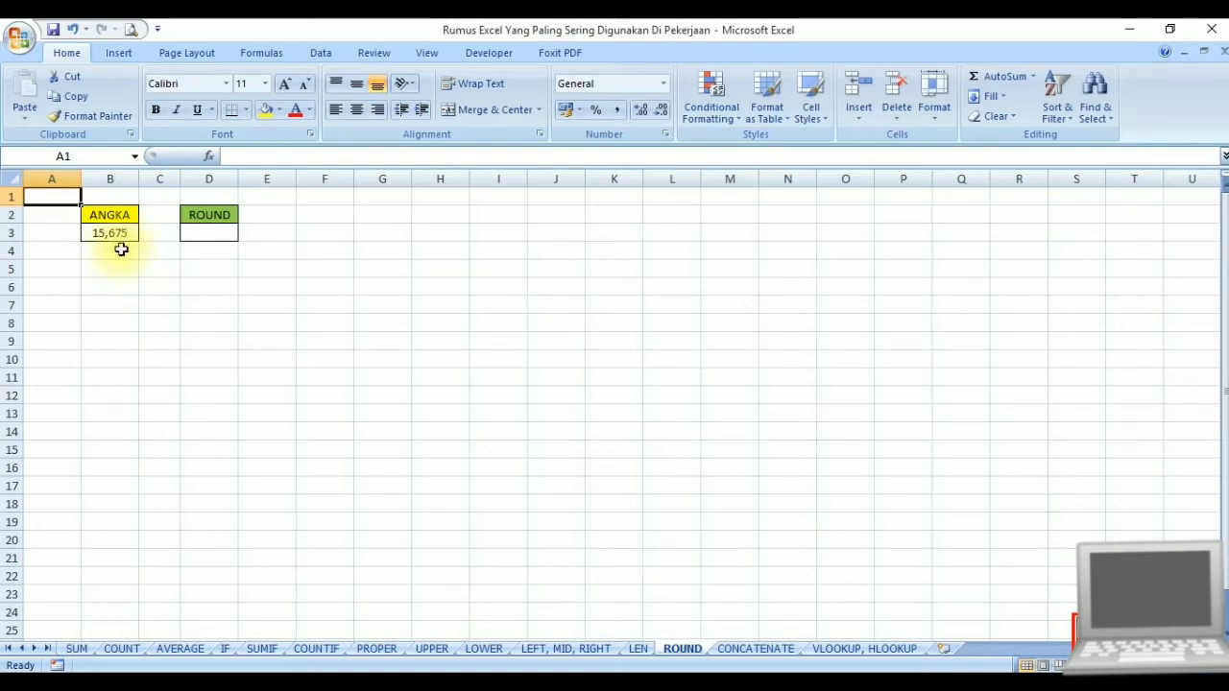
- Round the number in B3 to two decimal places in cell D3 of the ROUND sheet with =ROUND(B3;2)
{"action": "left_click", "coordinate": [211, 234]}
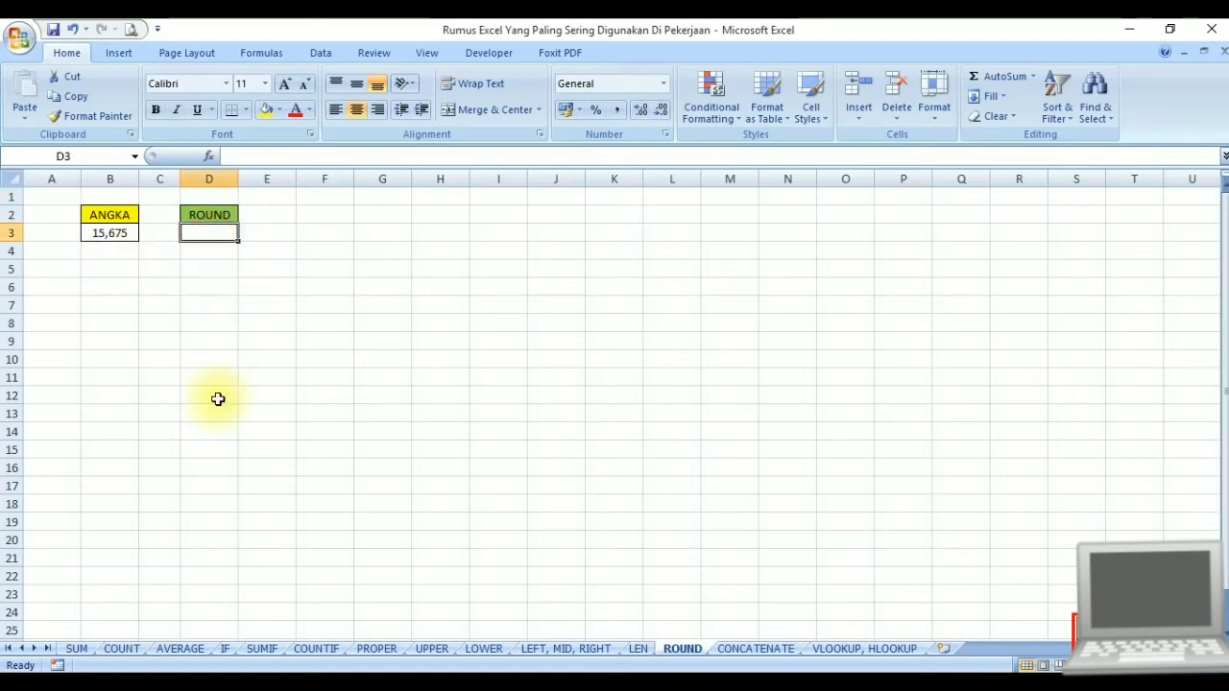
{"action": "type", "text": "=r"}
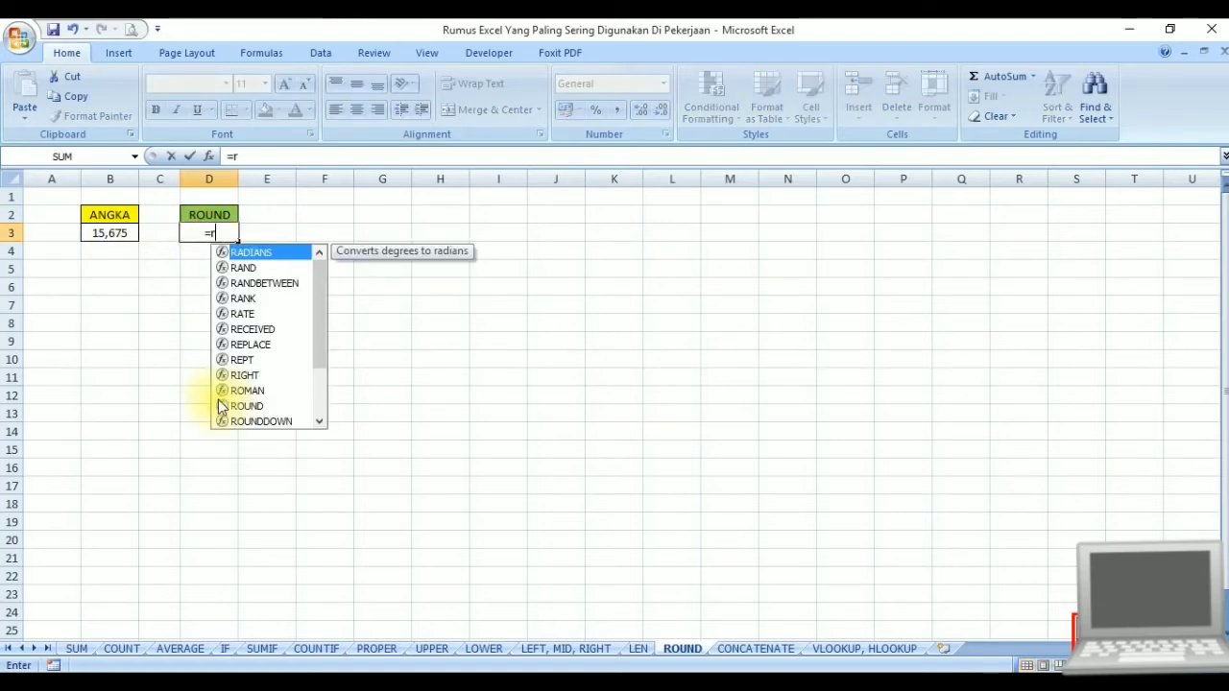
{"action": "type", "text": "ound"}
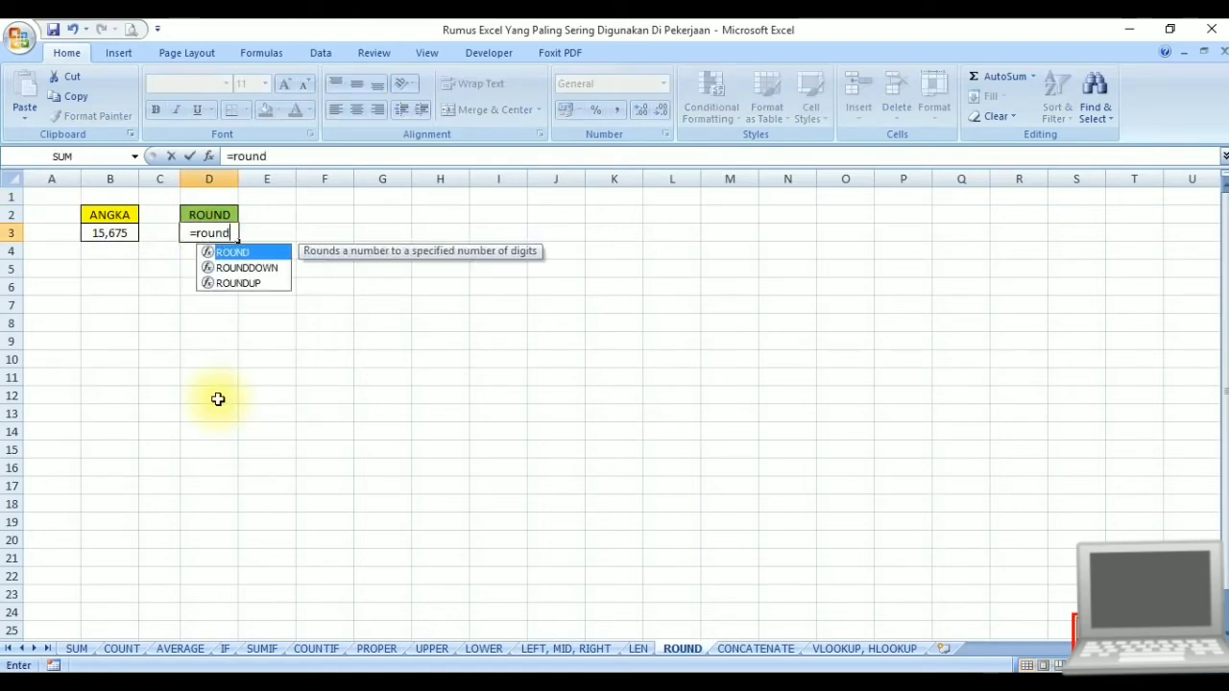
{"action": "key", "text": "Tab"}
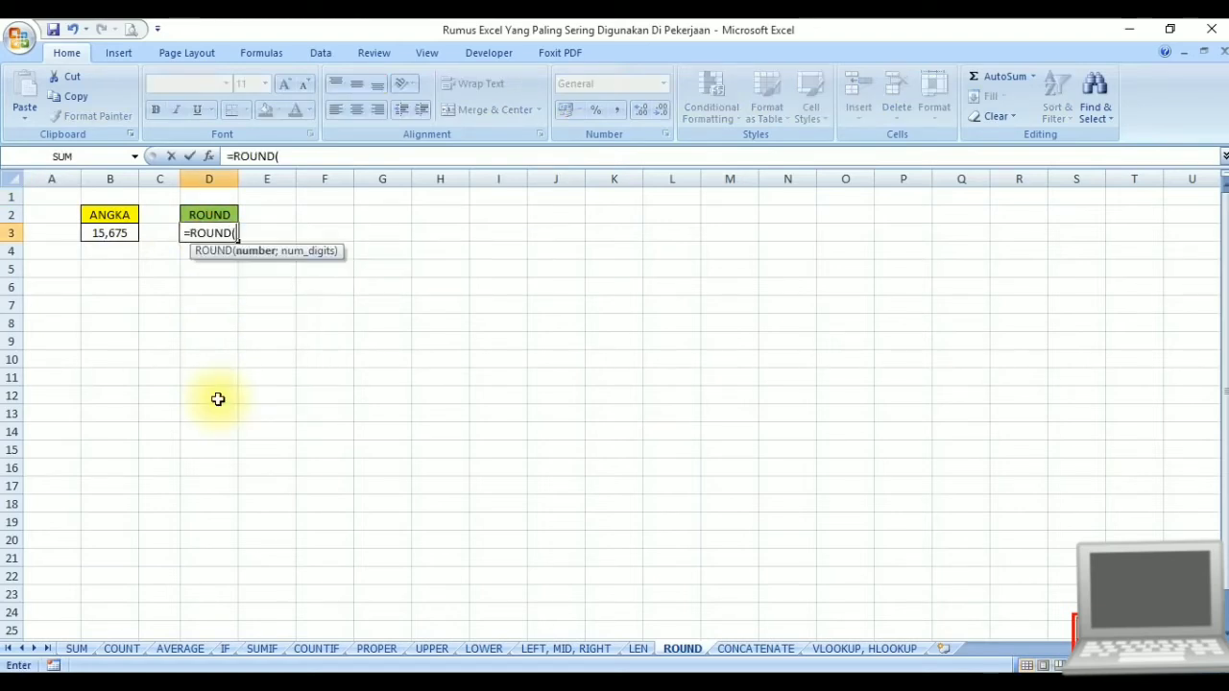
{"action": "left_click", "coordinate": [111, 229]}
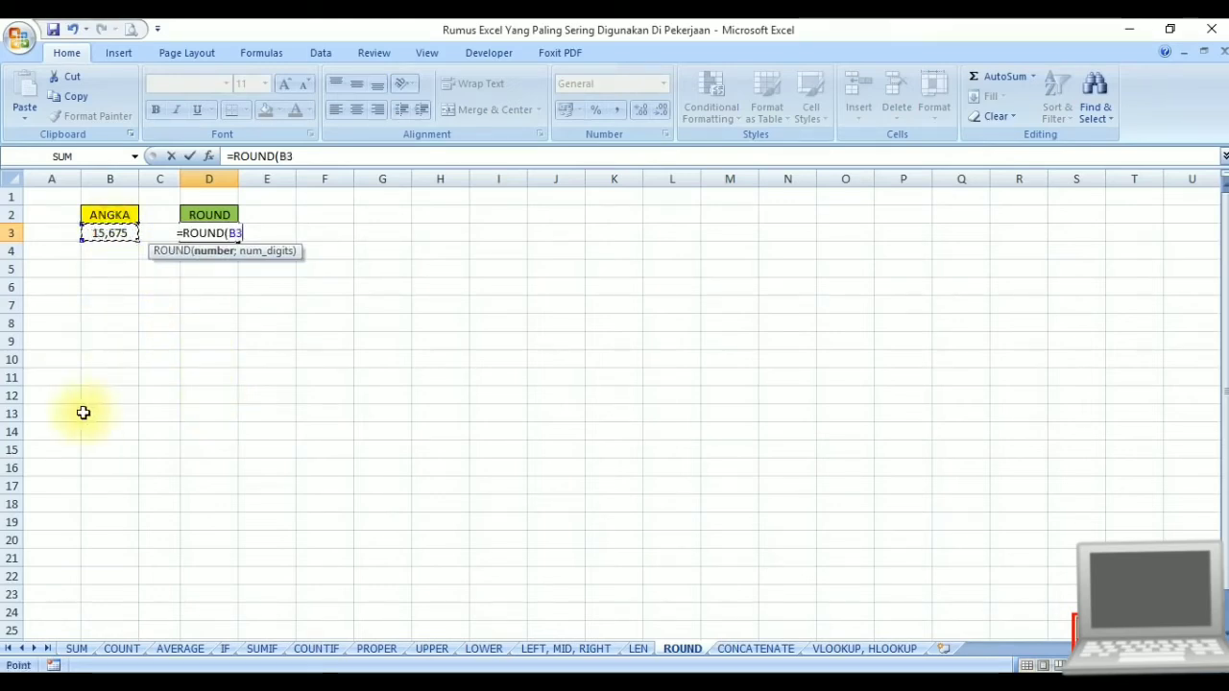
{"action": "type", "text": ";"}
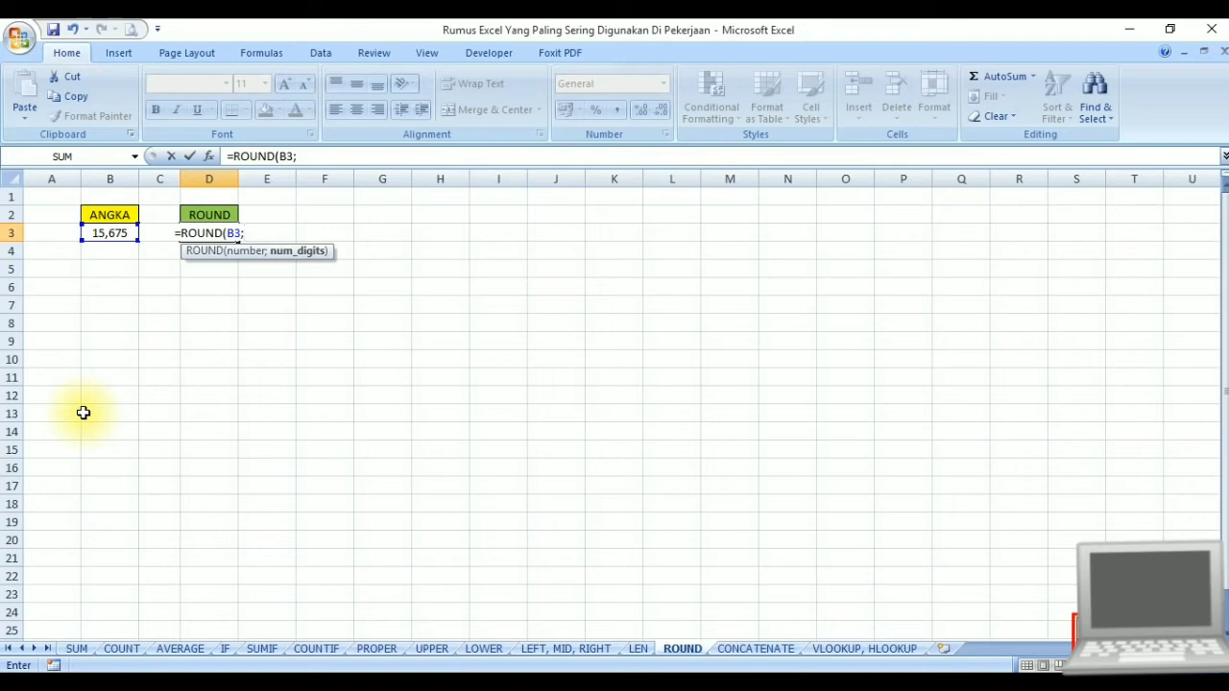
{"action": "type", "text": "2"}
{"action": "key", "text": "Return"}
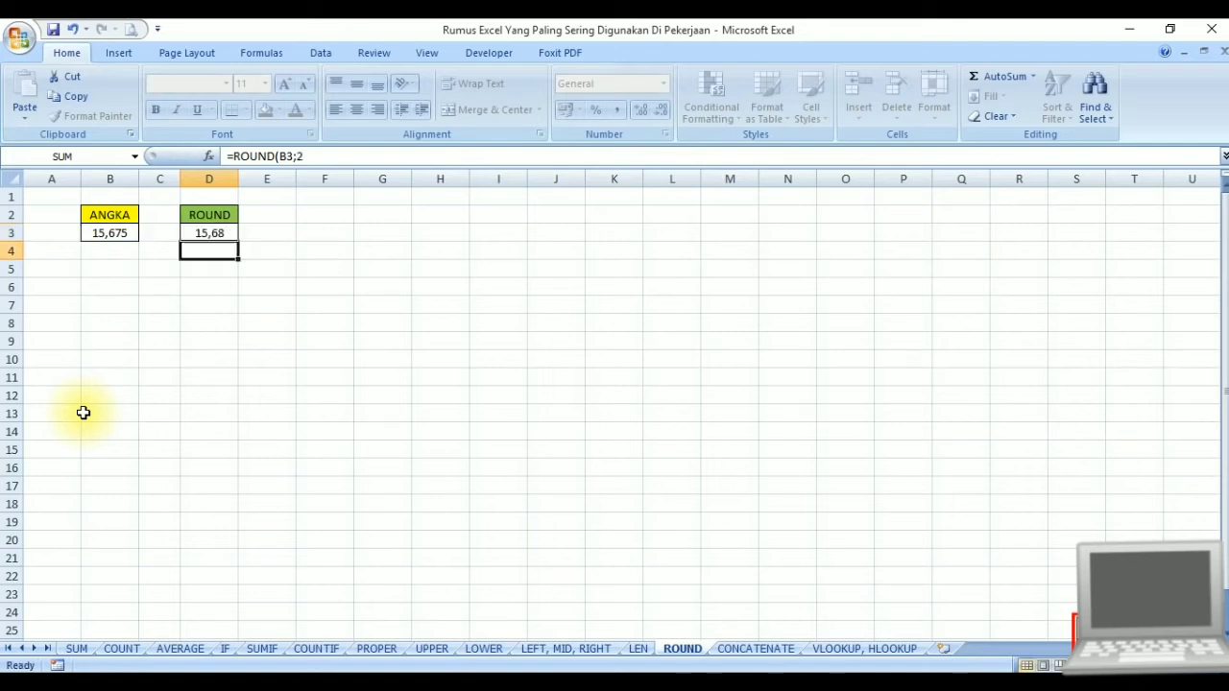
{"action": "key", "text": "Down"}
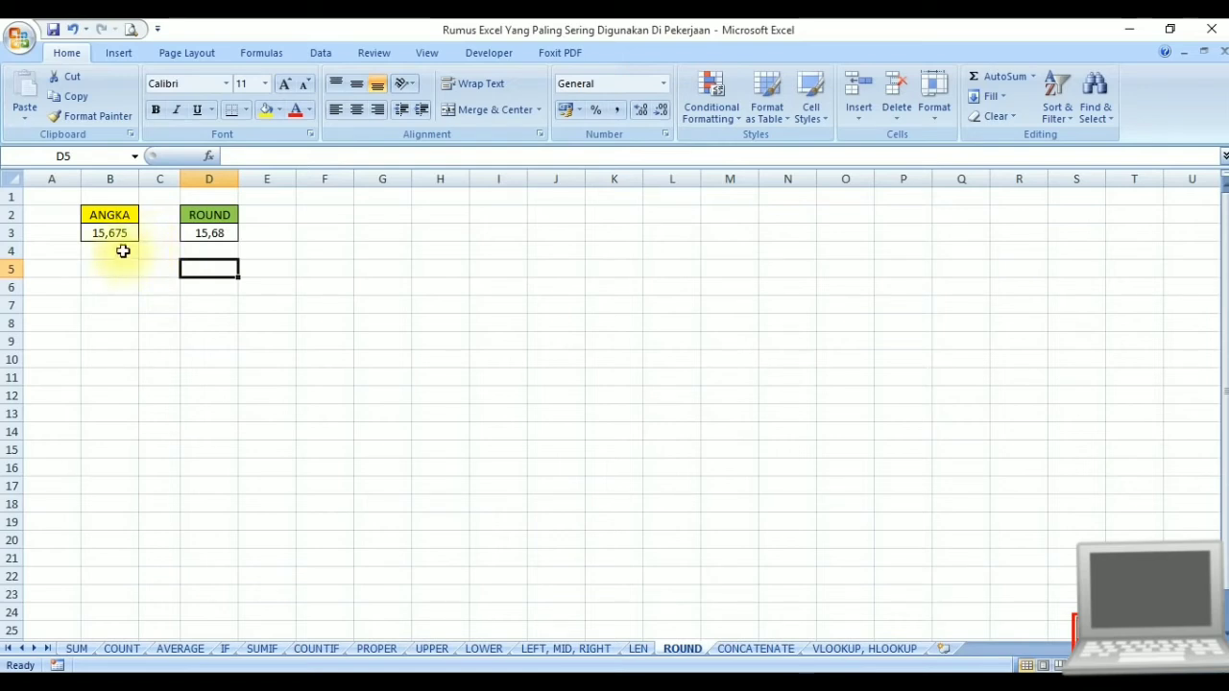
- Edit the ROUND formula in D3 so it rounds to 1 decimal place, using =ROUND(B3;1)
{"action": "left_click", "coordinate": [205, 232]}
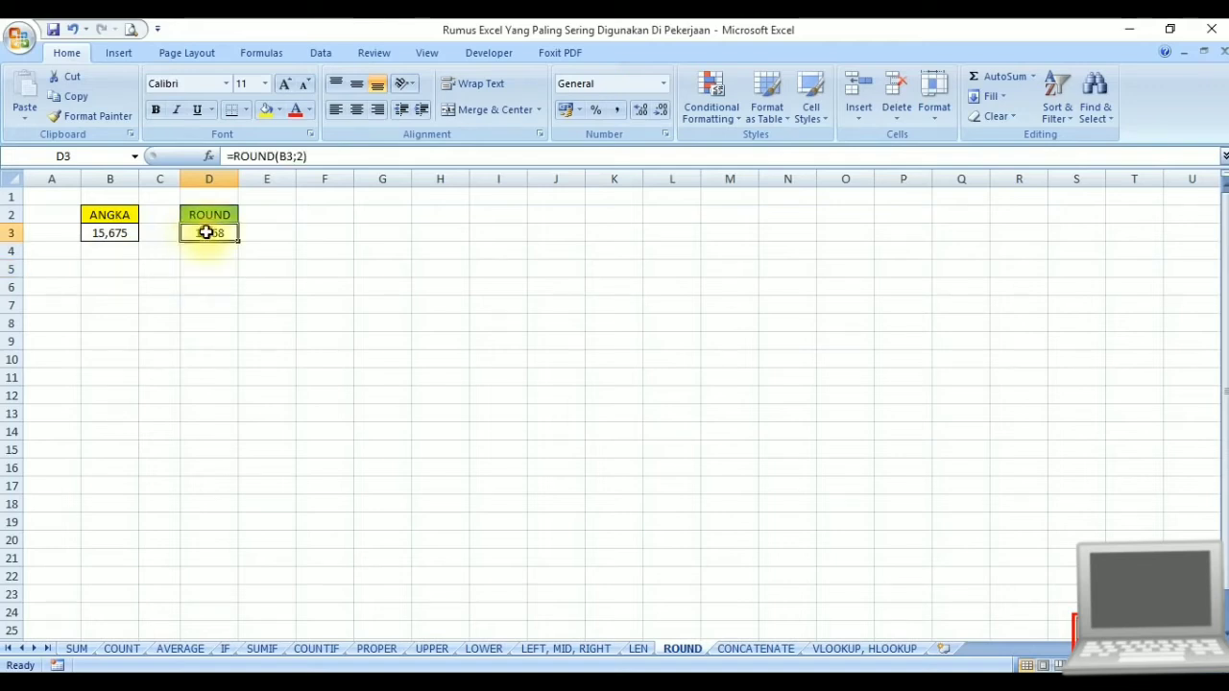
{"action": "left_click", "coordinate": [279, 156]}
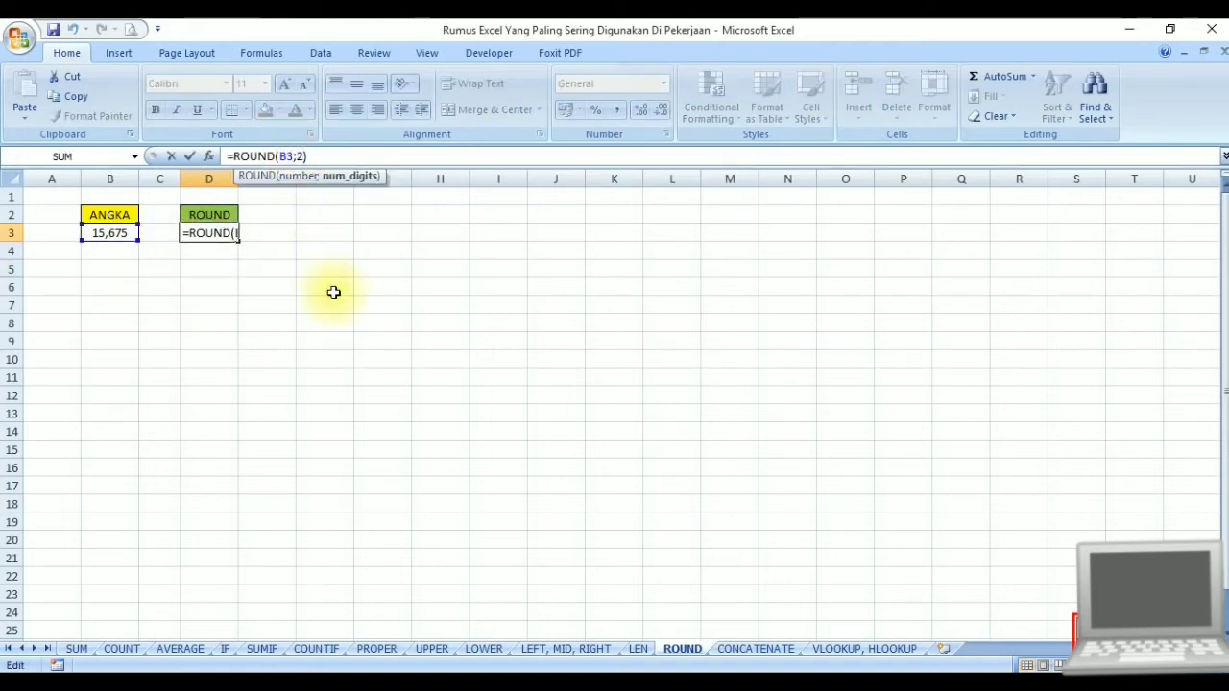
{"action": "key", "text": "BackSpace"}
{"action": "type", "text": "1"}
{"action": "key", "text": "Return"}
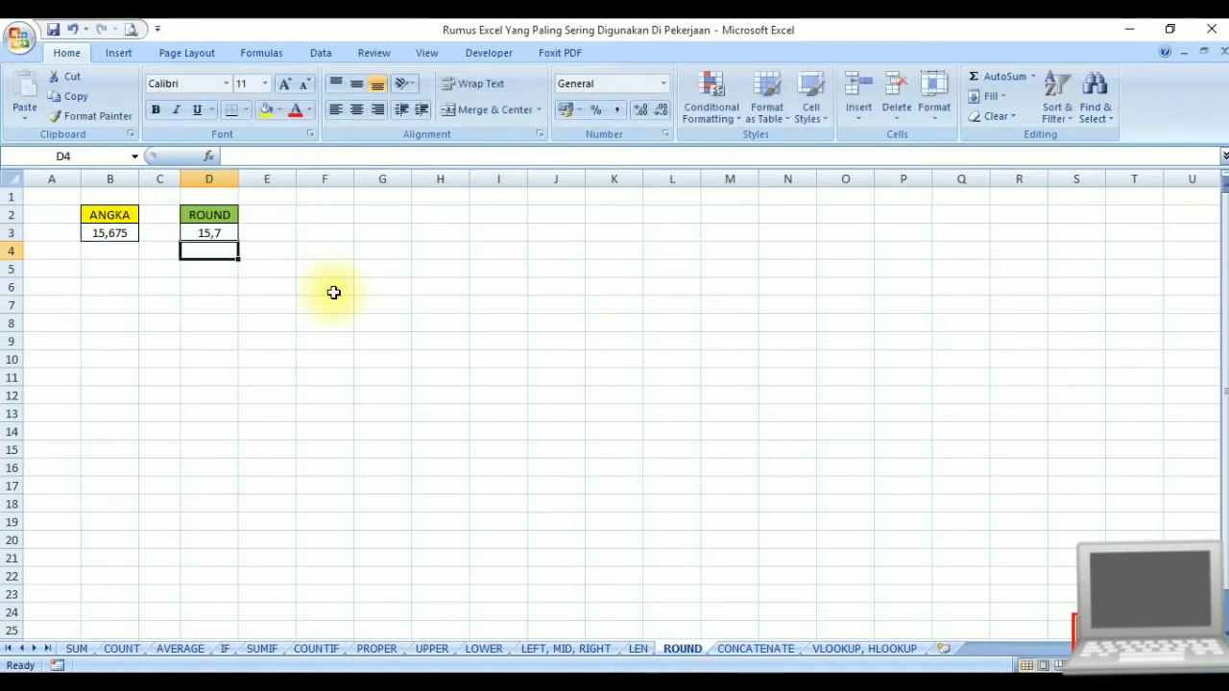
{"action": "left_click", "coordinate": [333, 292]}
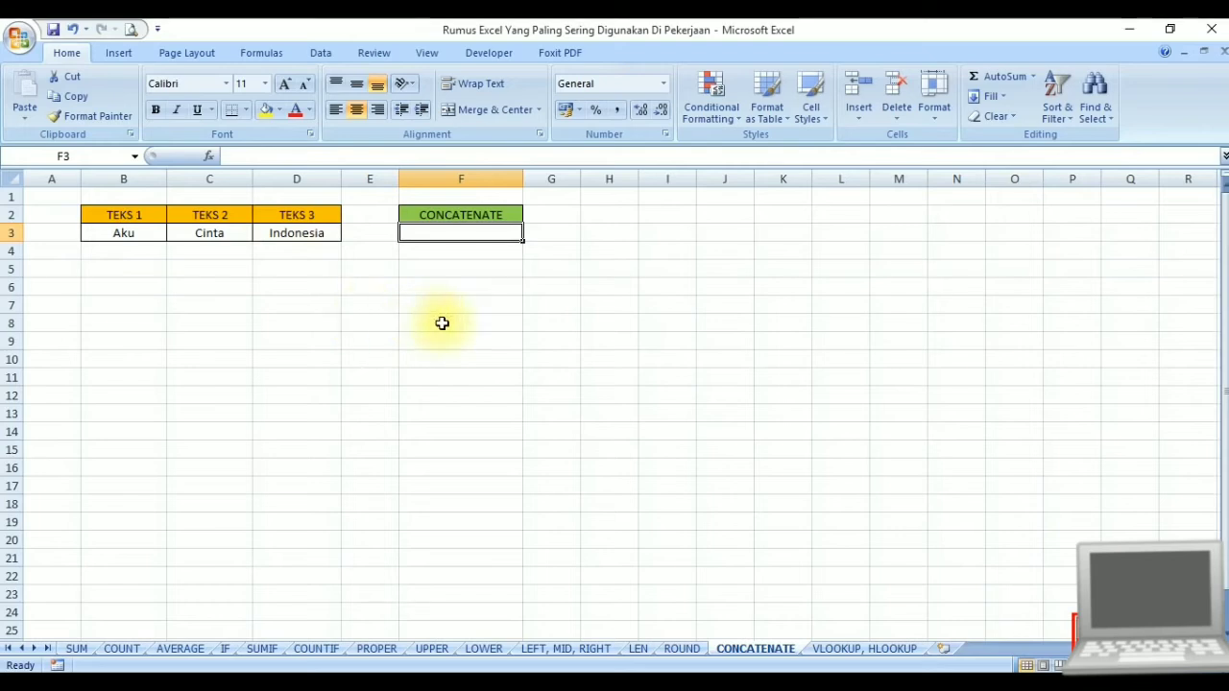
- Join the texts "Aku", "Cinta" and "Indonesia" in cell F3 of the CONCATENATE sheet with =CONCATENATE(B3;C3;D3)
{"action": "type", "text": "="}
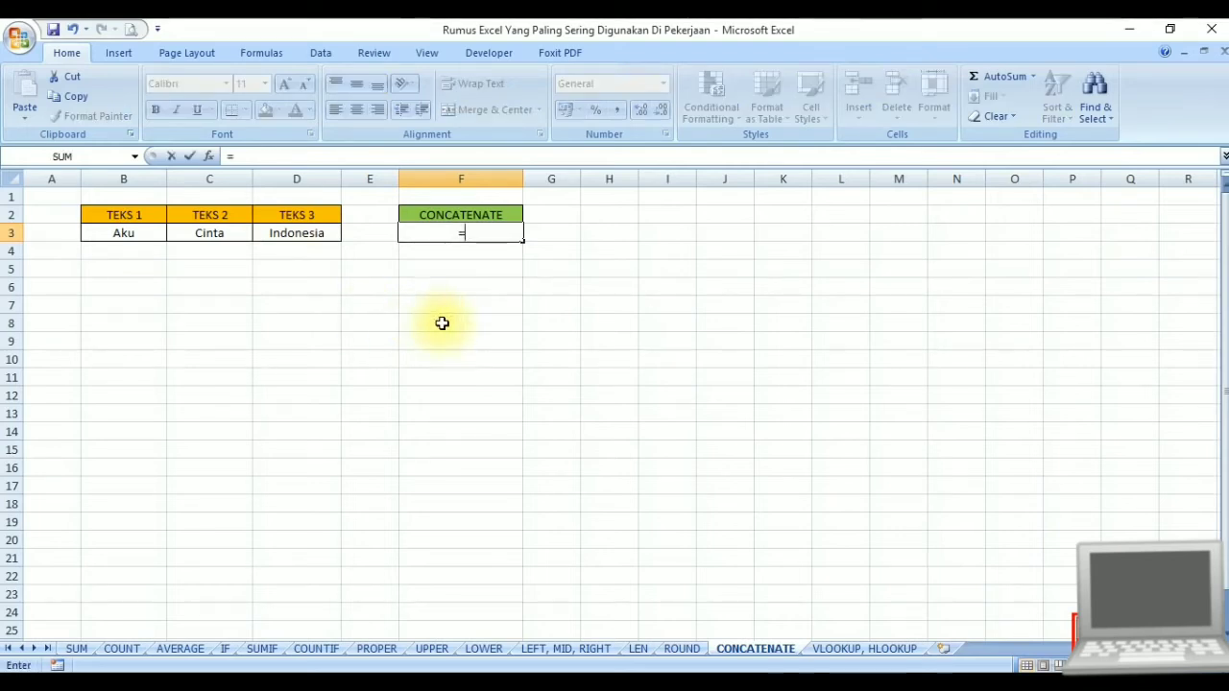
{"action": "type", "text": "co"}
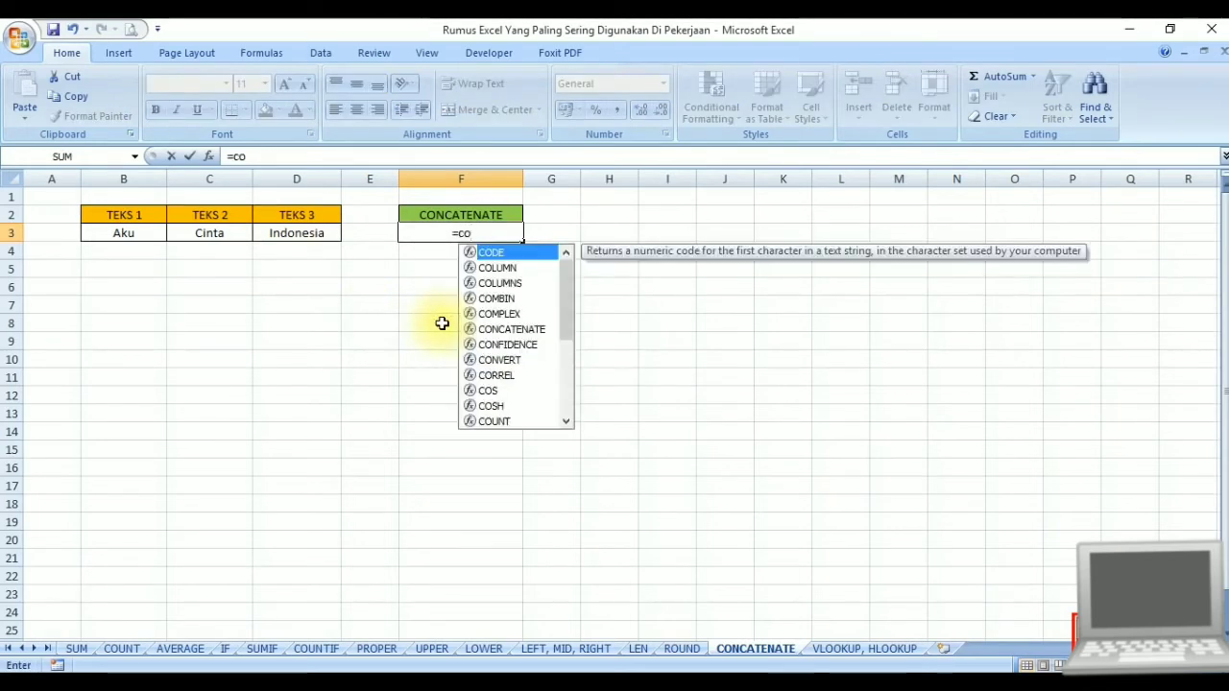
{"action": "type", "text": "n"}
{"action": "key", "text": "Tab"}
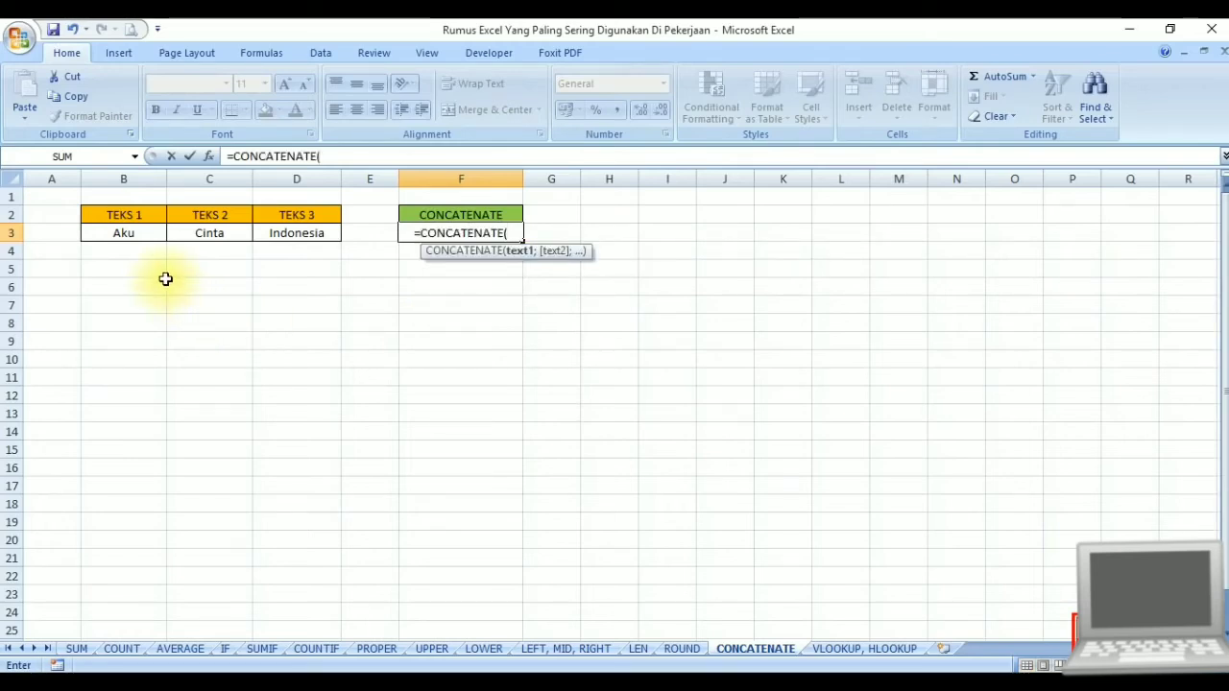
{"action": "left_click", "coordinate": [137, 237]}
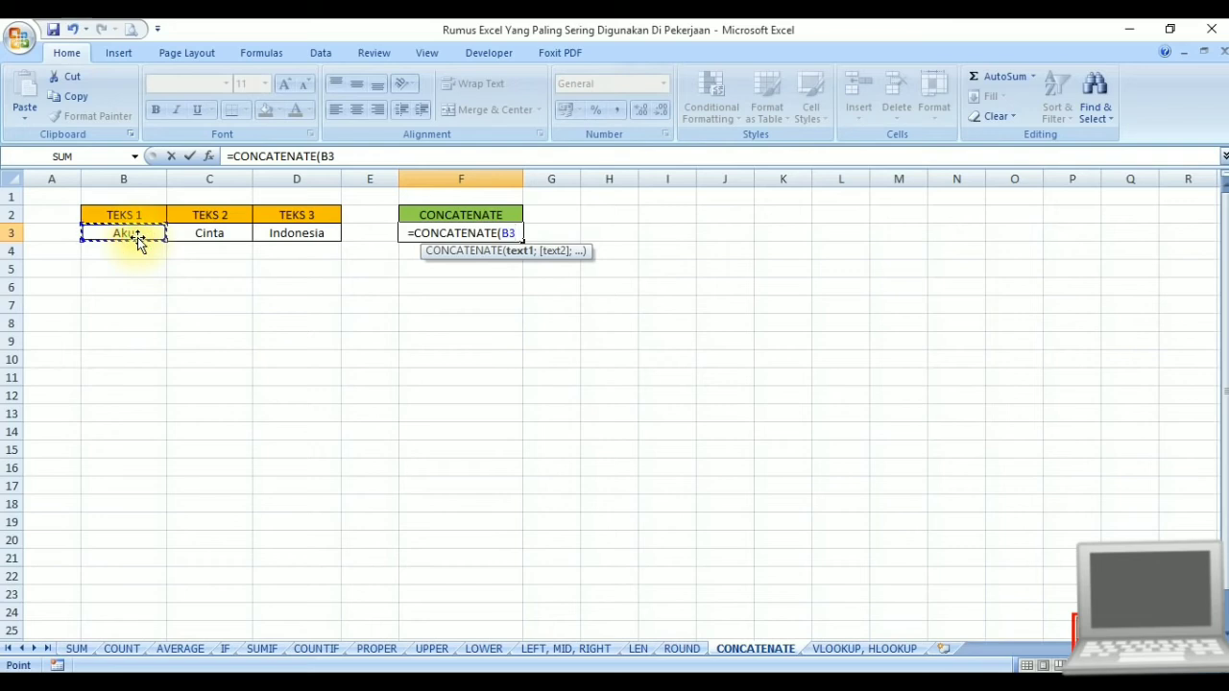
{"action": "type", "text": ";"}
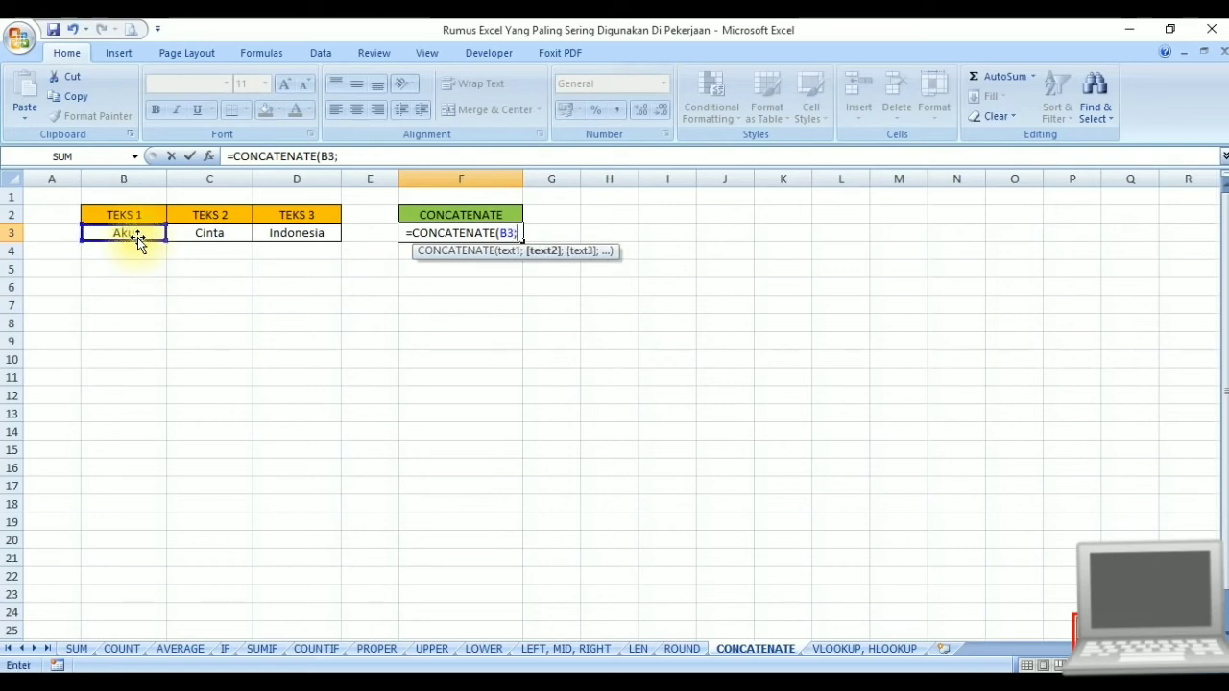
{"action": "left_click", "coordinate": [224, 231]}
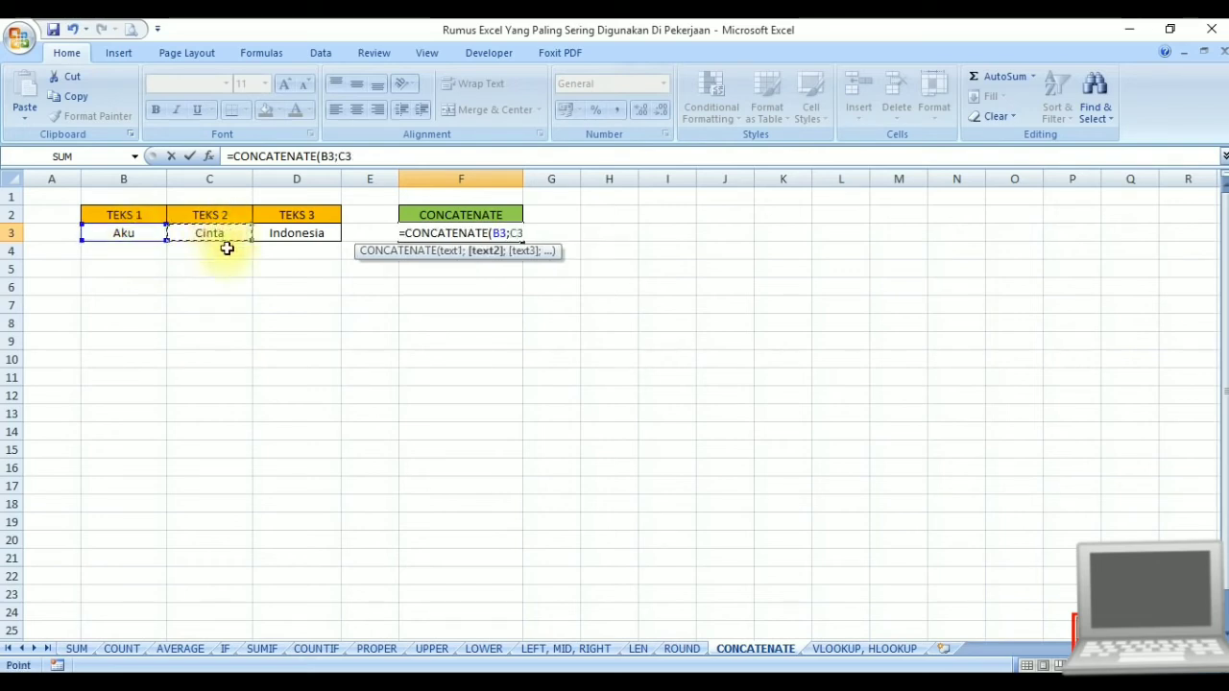
{"action": "type", "text": ";"}
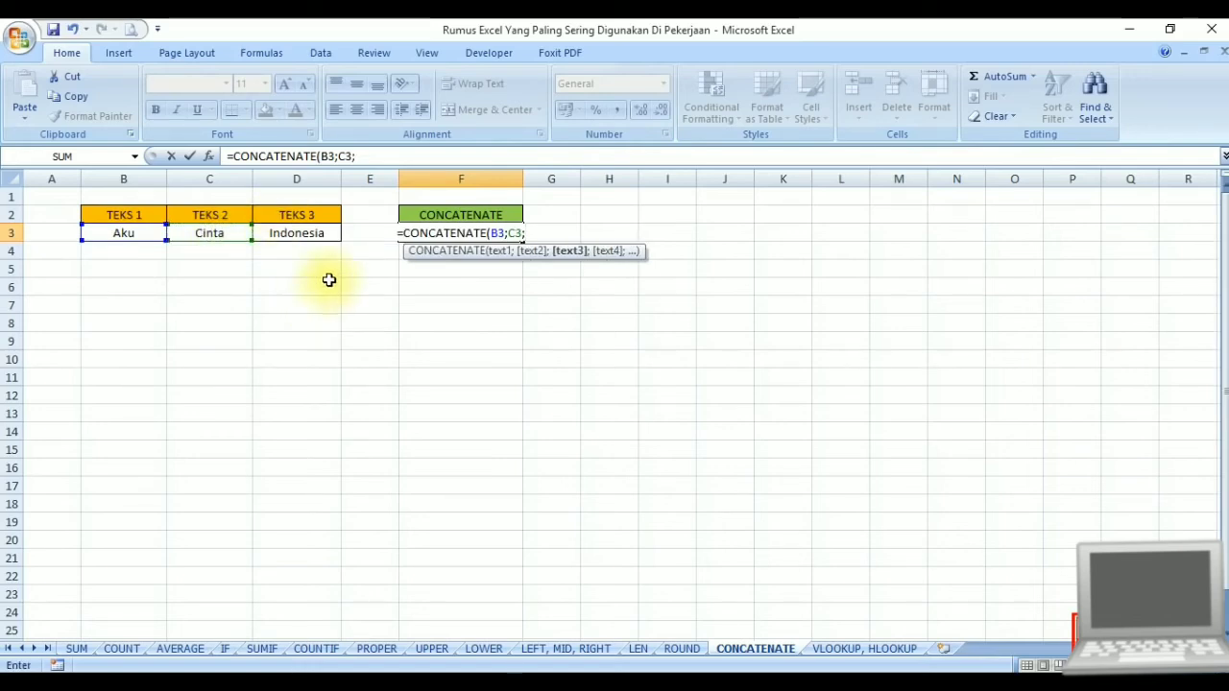
{"action": "left_click", "coordinate": [306, 234]}
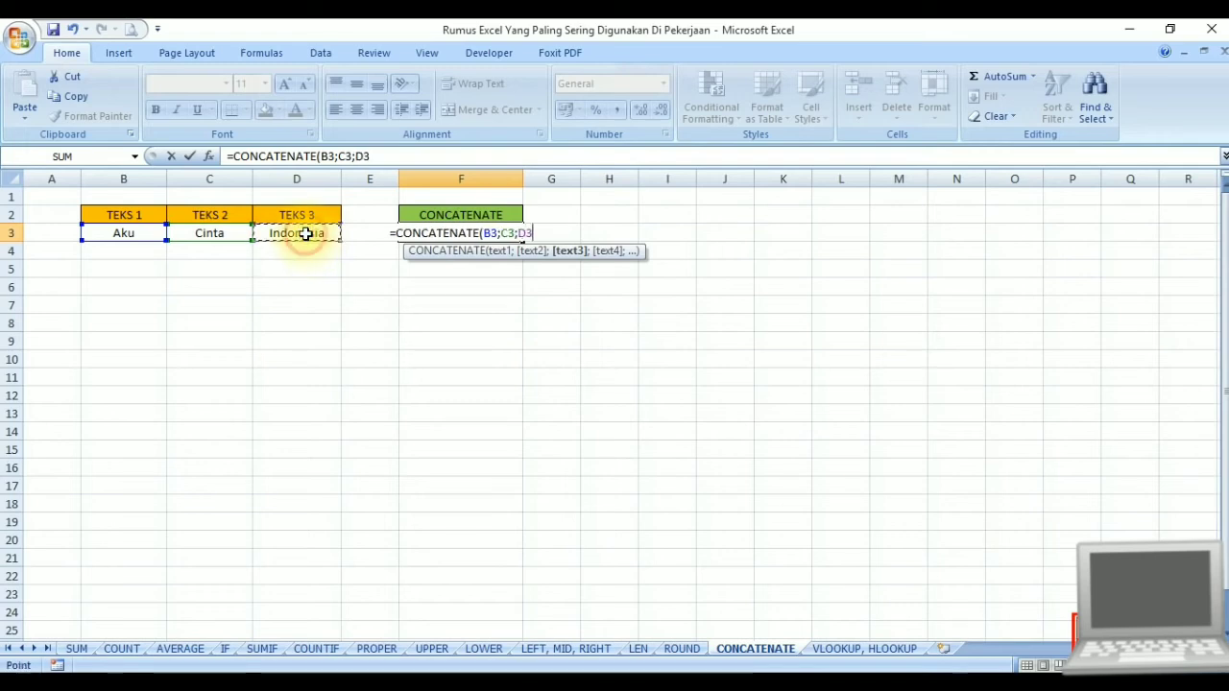
{"action": "type", "text": ")"}
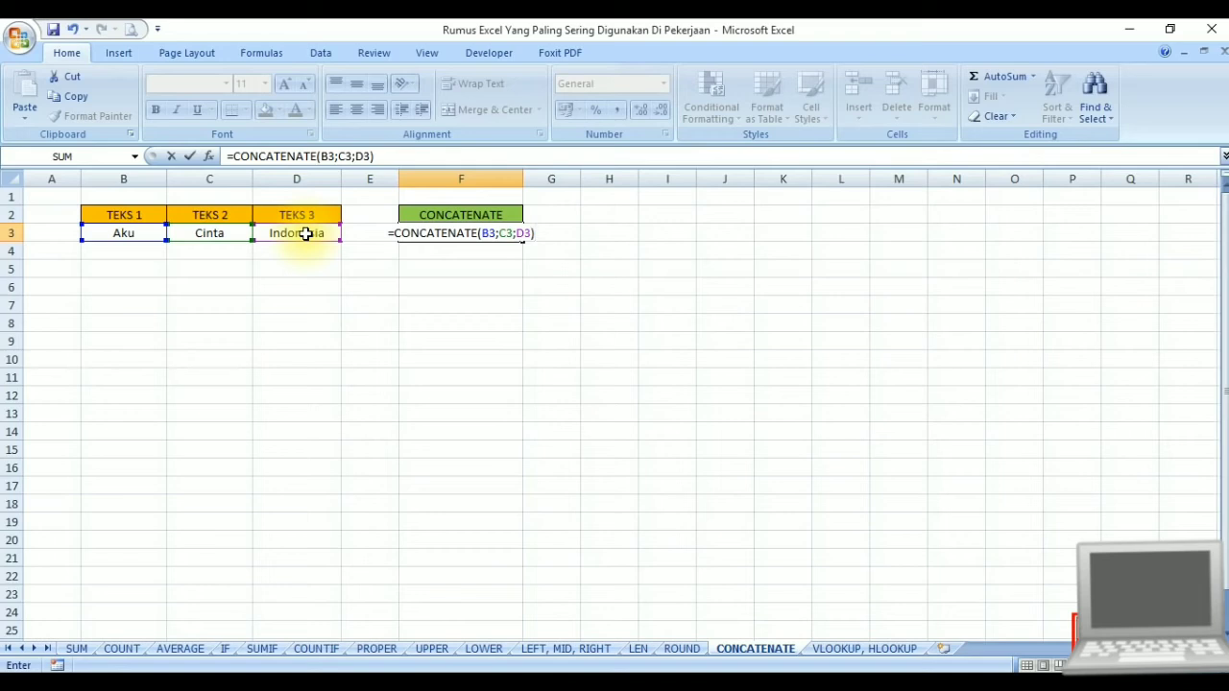
{"action": "key", "text": "Return"}
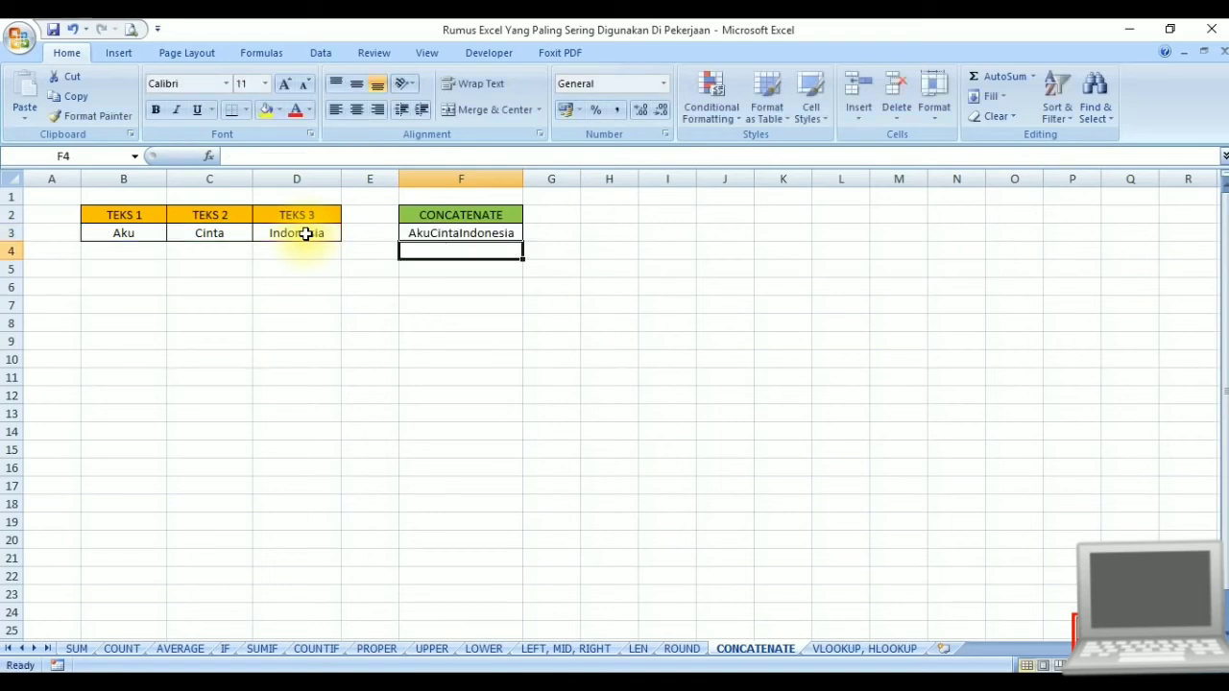
{"action": "key", "text": "Down"}
{"action": "key", "text": "Up"}
{"action": "key", "text": "Down"}
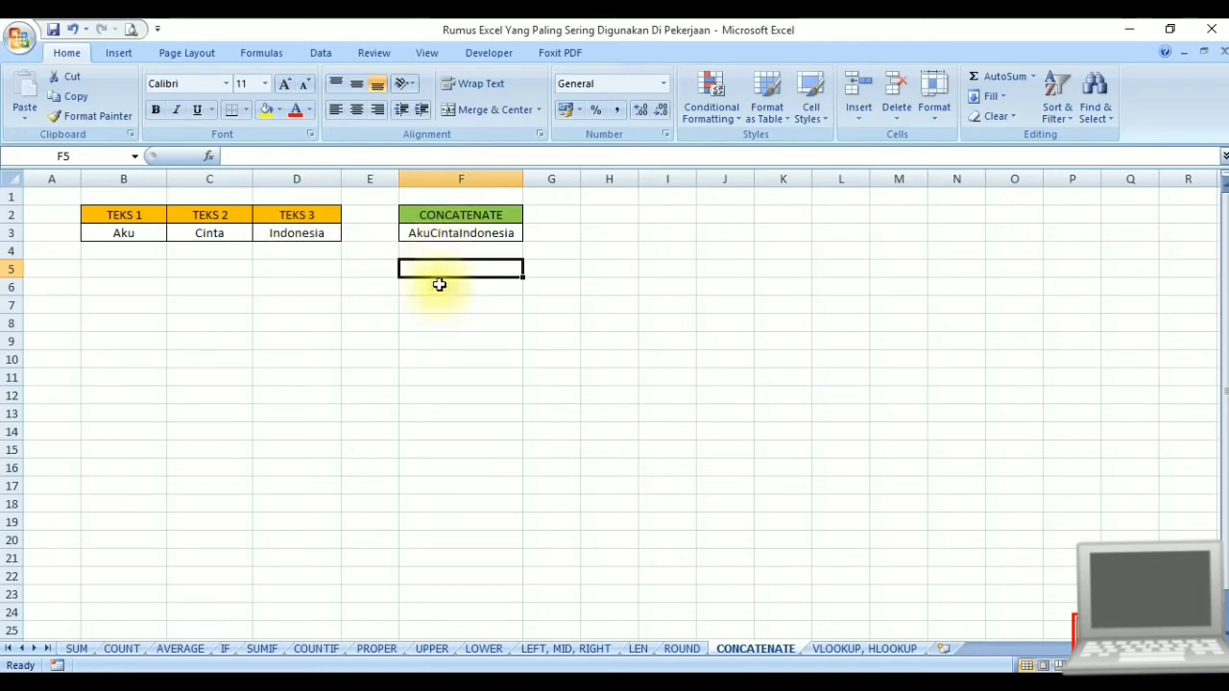
- Add spaces between the joined words in F3 by editing the formula to =CONCATENATE(B3;" ";C3;" ";D3)
{"action": "left_click", "coordinate": [445, 233]}
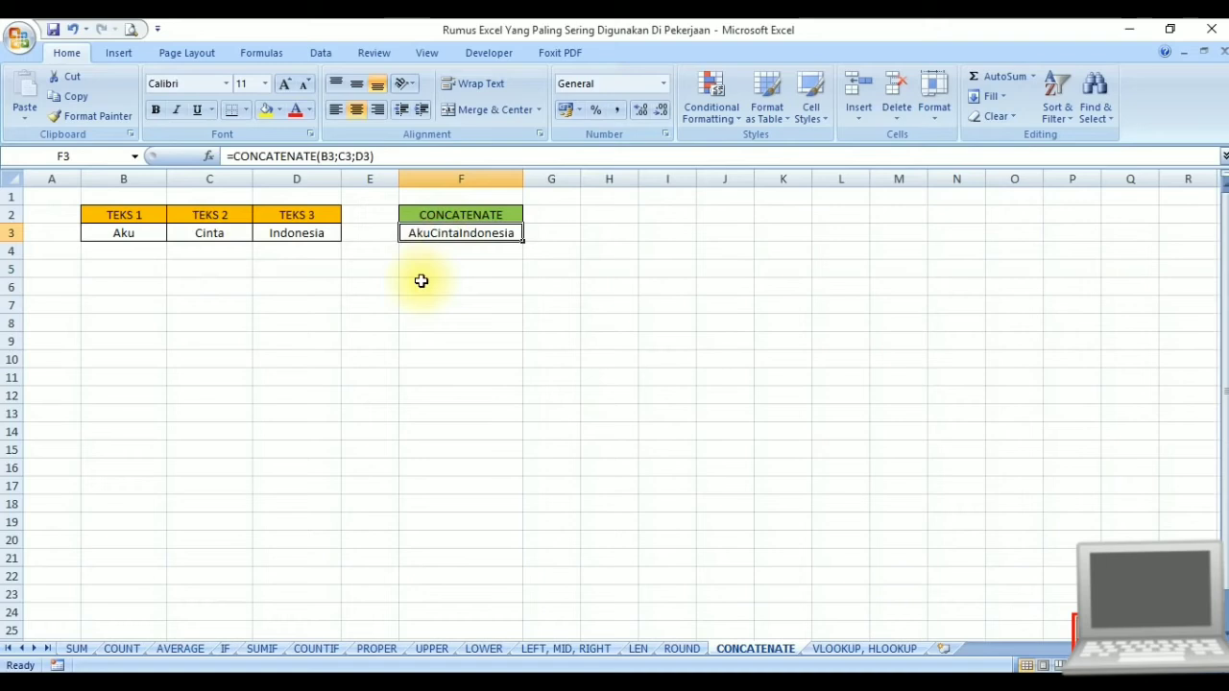
{"action": "left_click", "coordinate": [343, 157]}
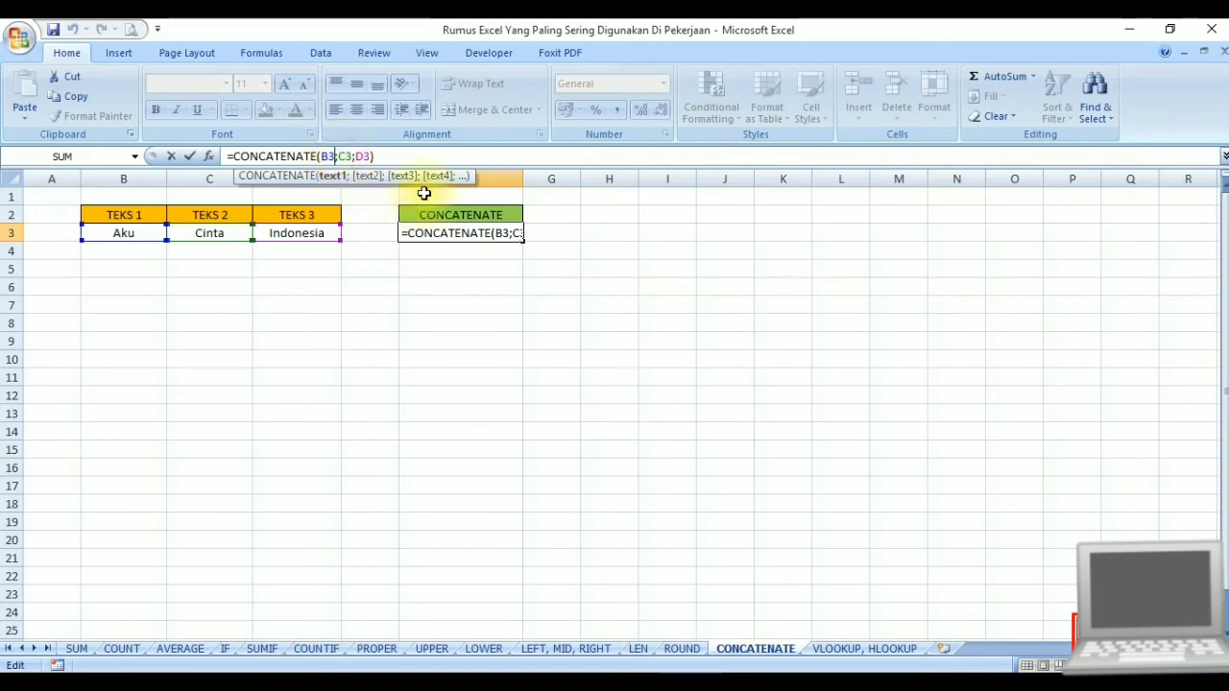
{"action": "type", "text": "\""}
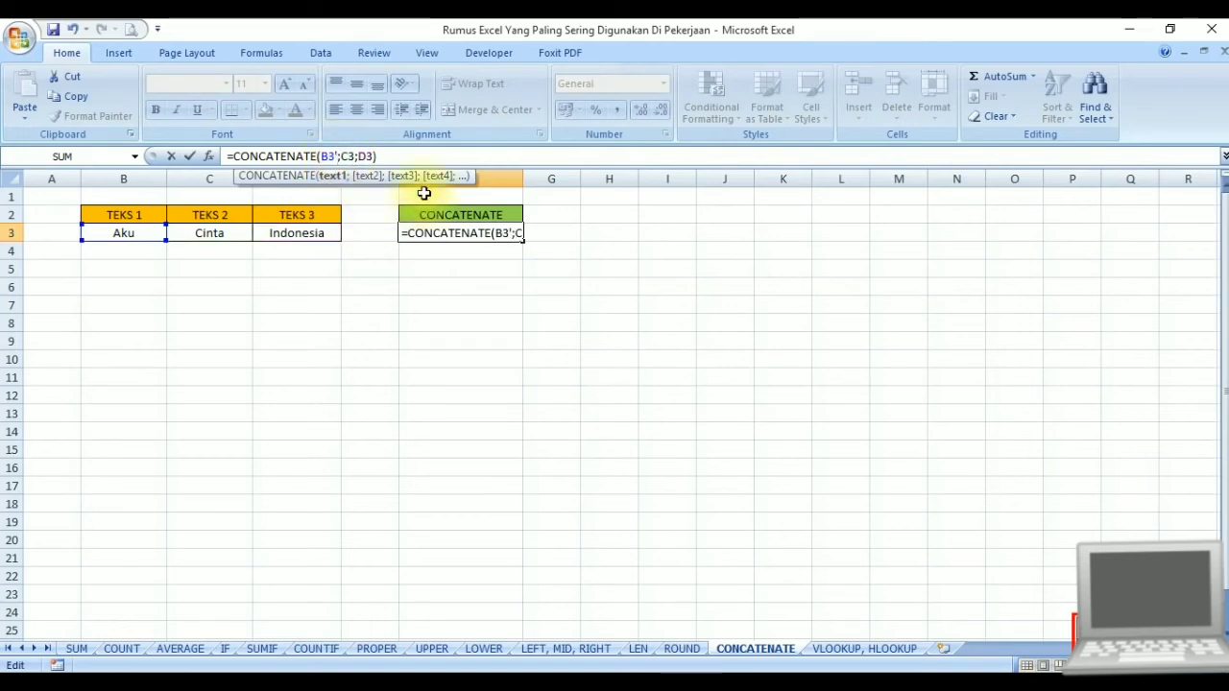
{"action": "key", "text": "BackSpace"}
{"action": "type", "text": ";\"\""}
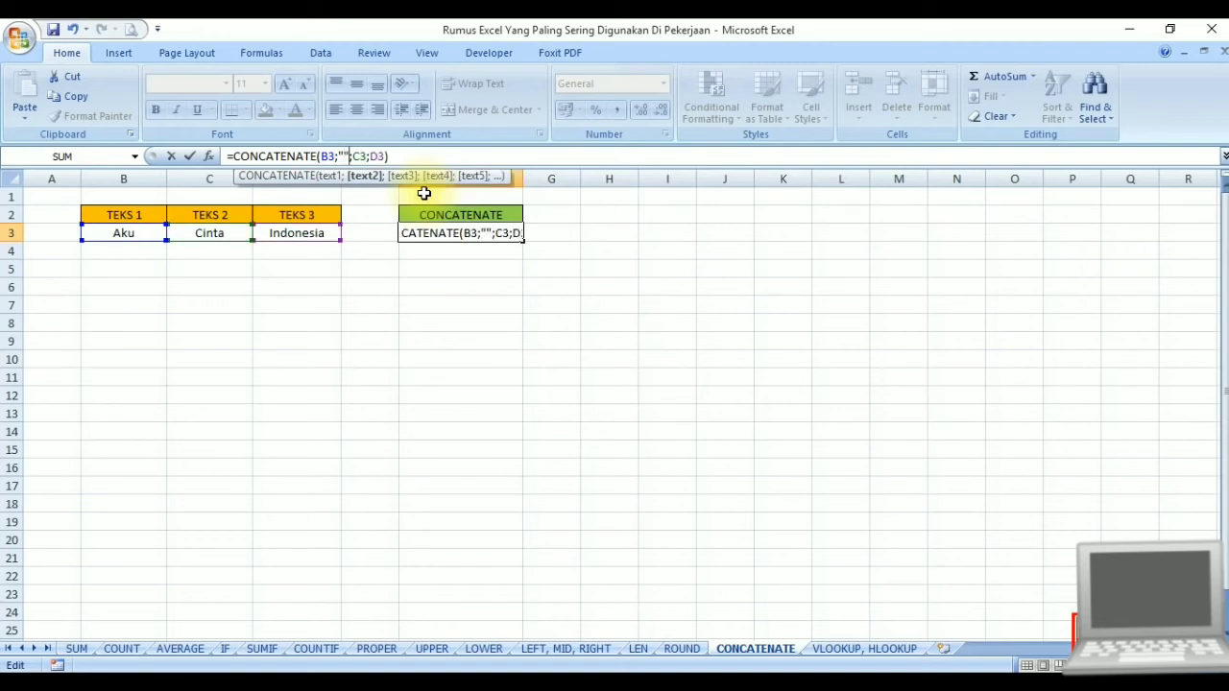
{"action": "key", "text": "Left"}
{"action": "key", "text": "Right"}
{"action": "key", "text": "Right"}
{"action": "key", "text": "Right"}
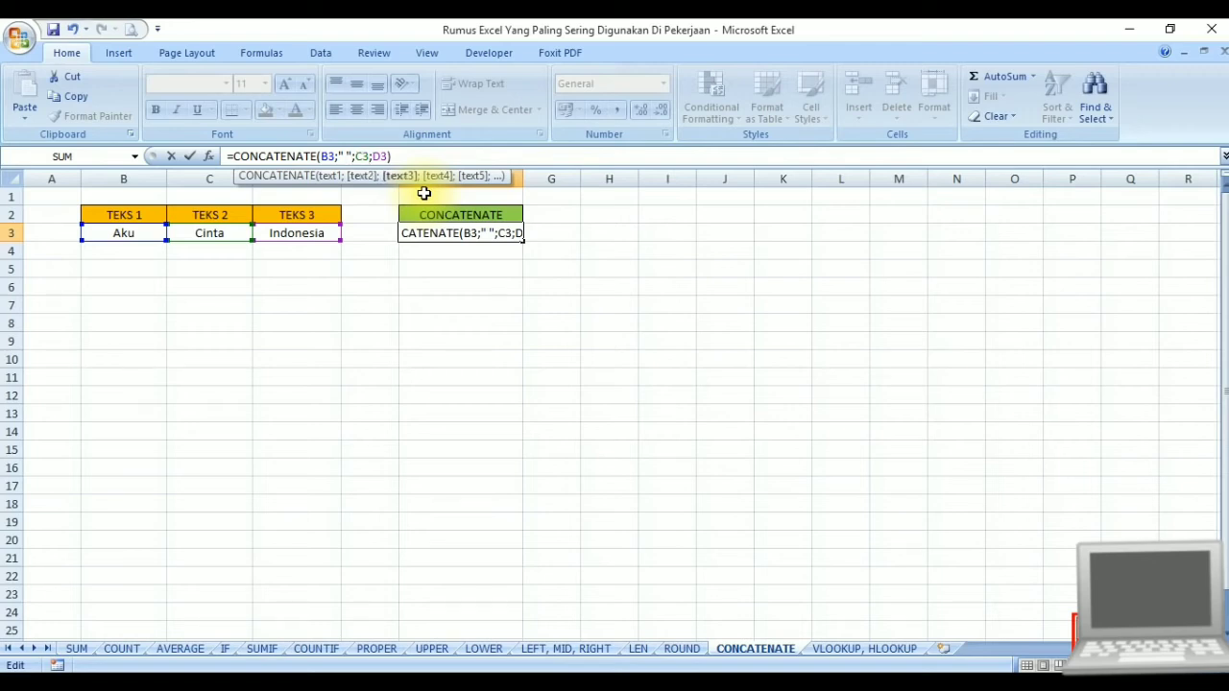
{"action": "type", "text": ";\" \""}
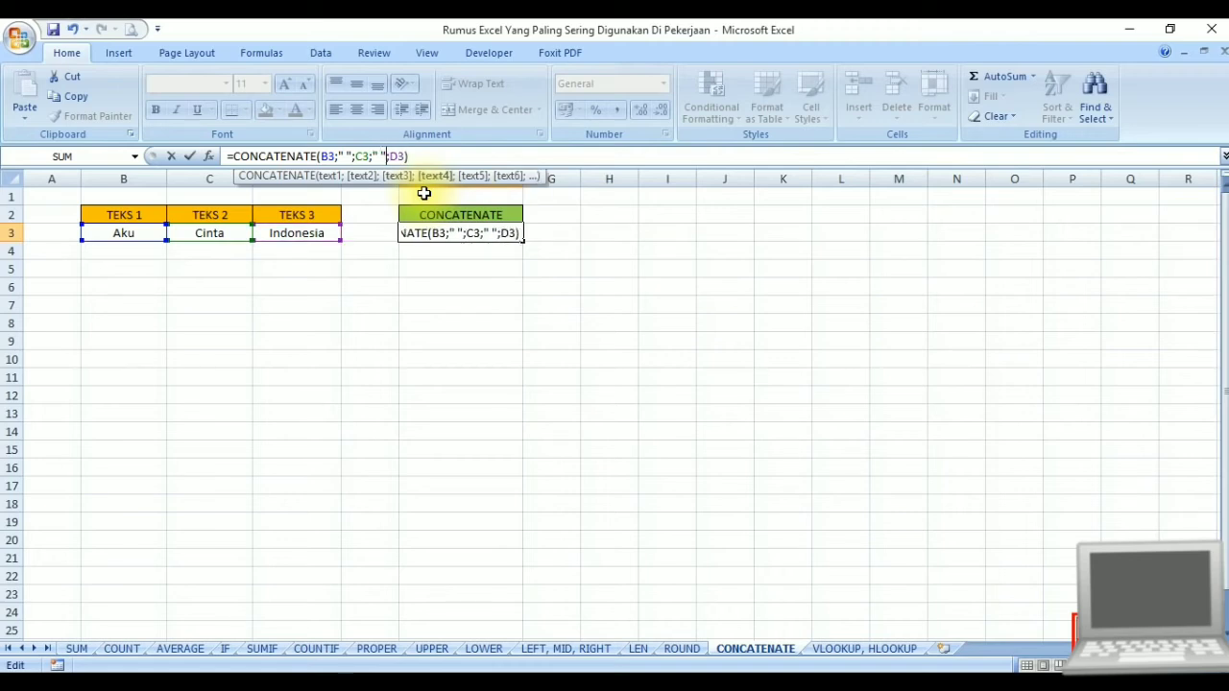
{"action": "key", "text": "Return"}
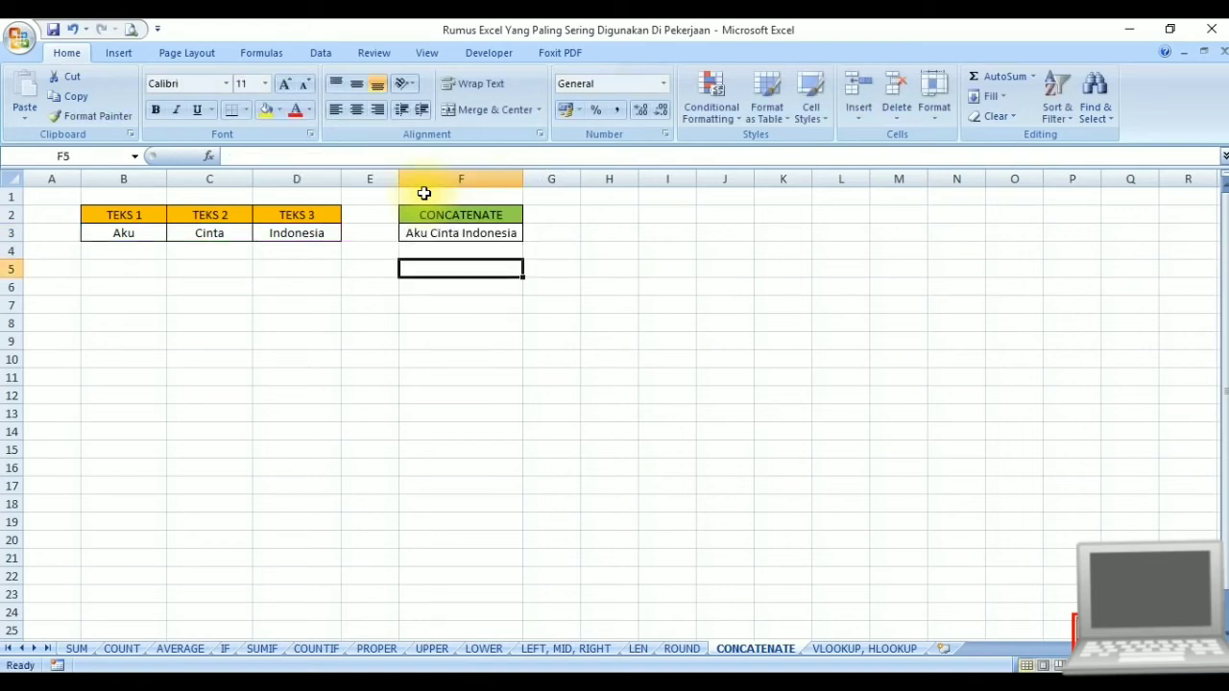
{"action": "key", "text": "Up"}
{"action": "left_click", "coordinate": [424, 193]}
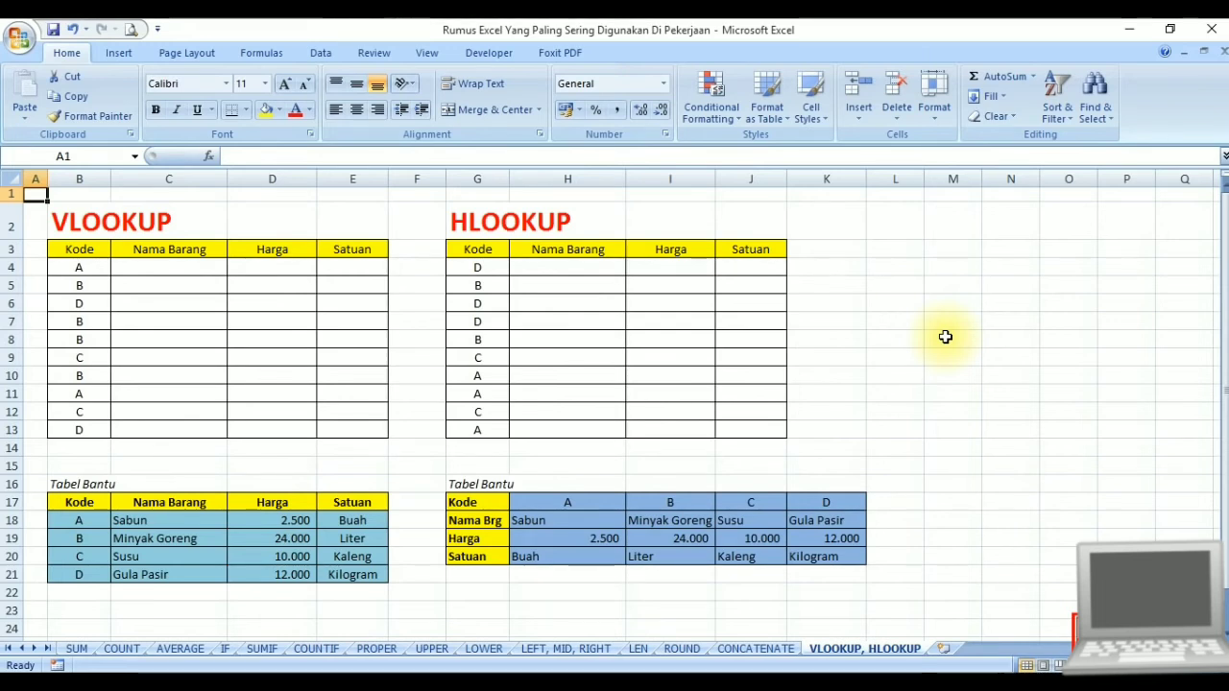
- Compare the header layout of the VLOOKUP and HLOOKUP helper tables: headings across row 17 versus headings down column G
{"action": "left_click", "coordinate": [103, 222]}
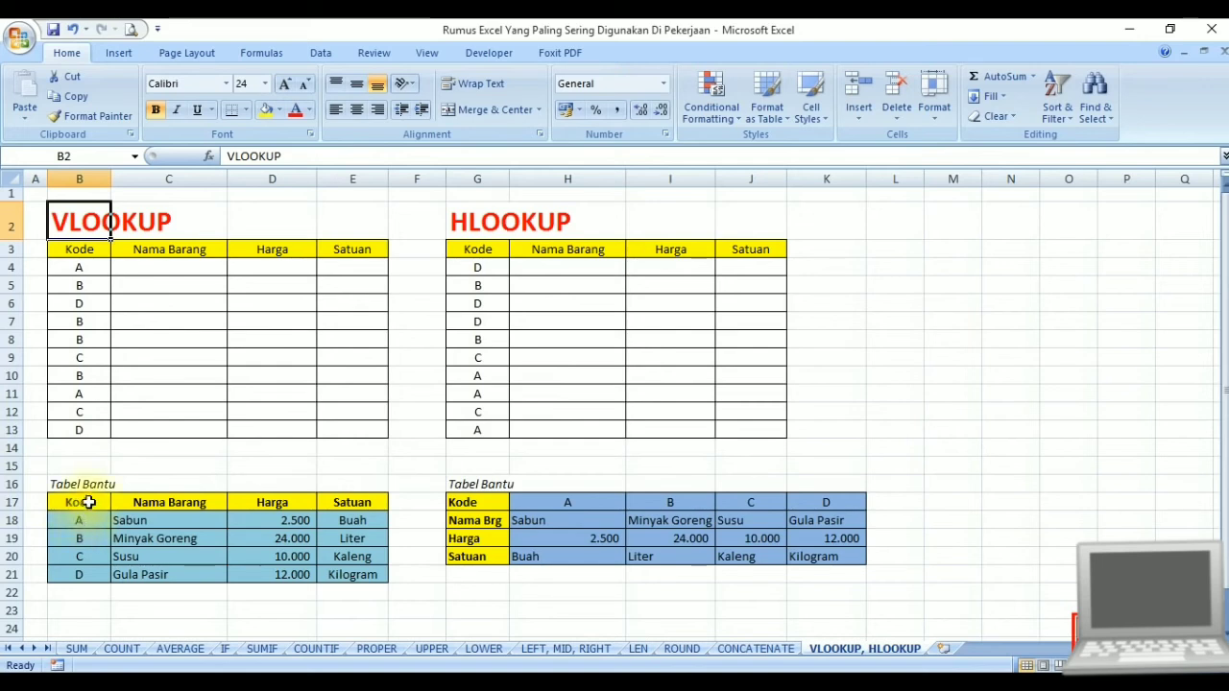
{"action": "left_click_drag", "start_coordinate": [84, 502], "coordinate": [340, 500]}
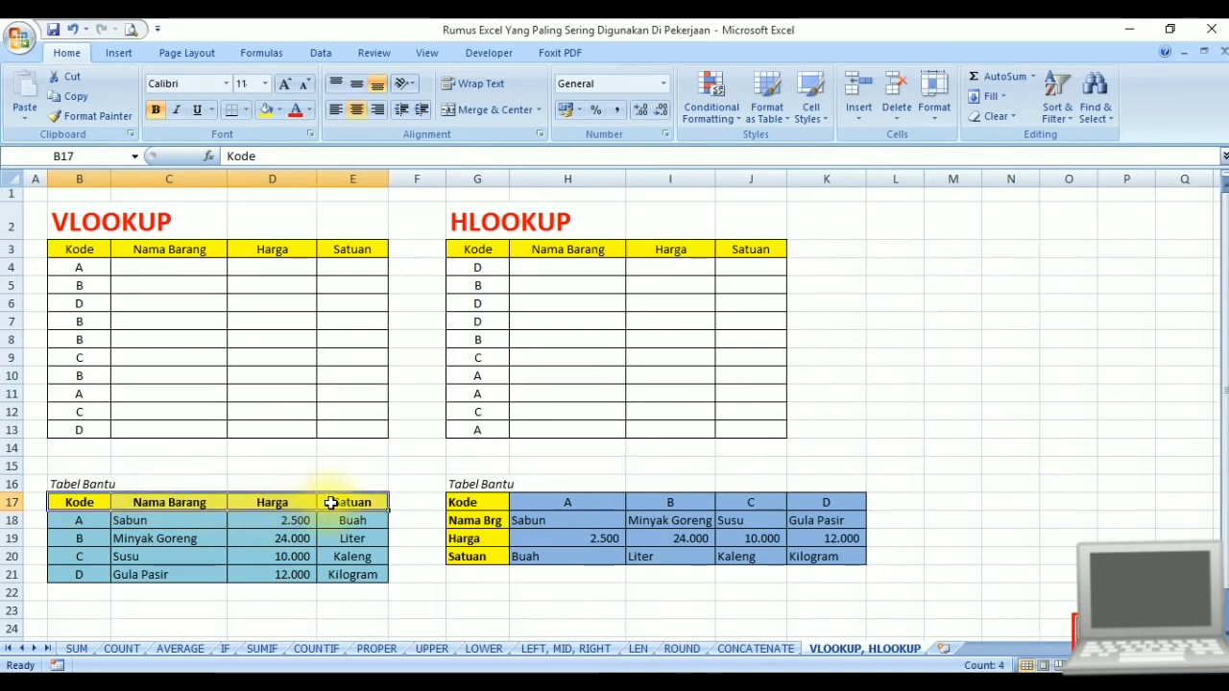
{"action": "left_click", "coordinate": [100, 523]}
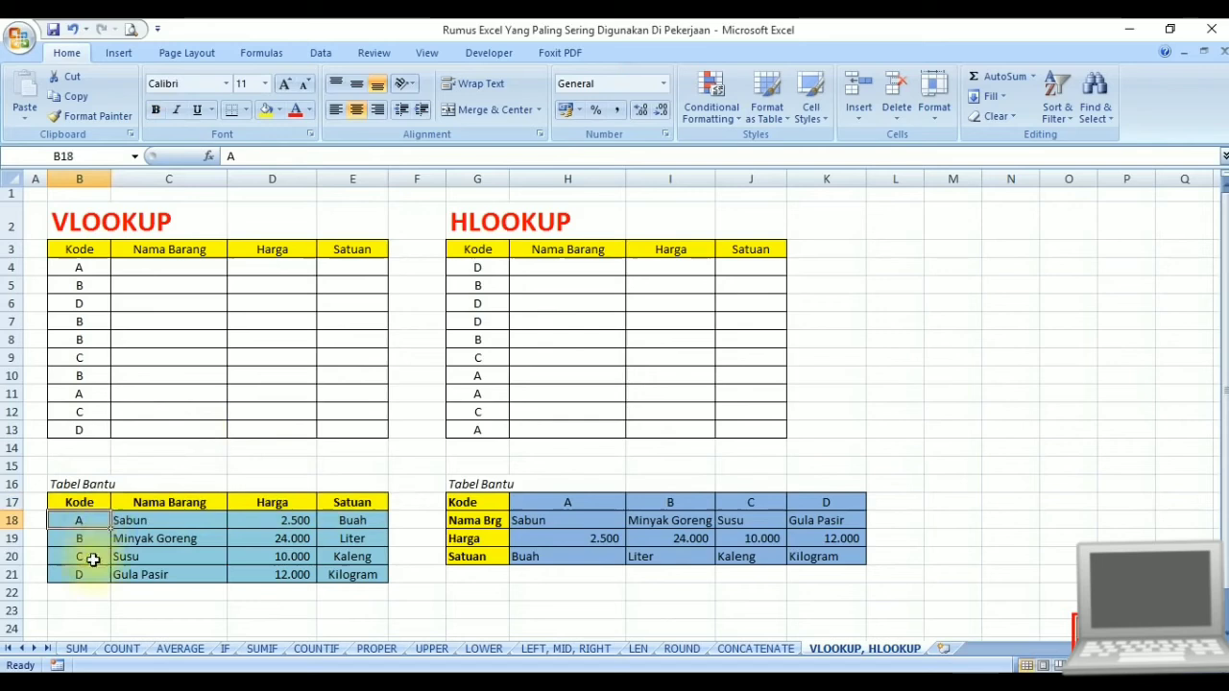
{"action": "left_click", "coordinate": [137, 519]}
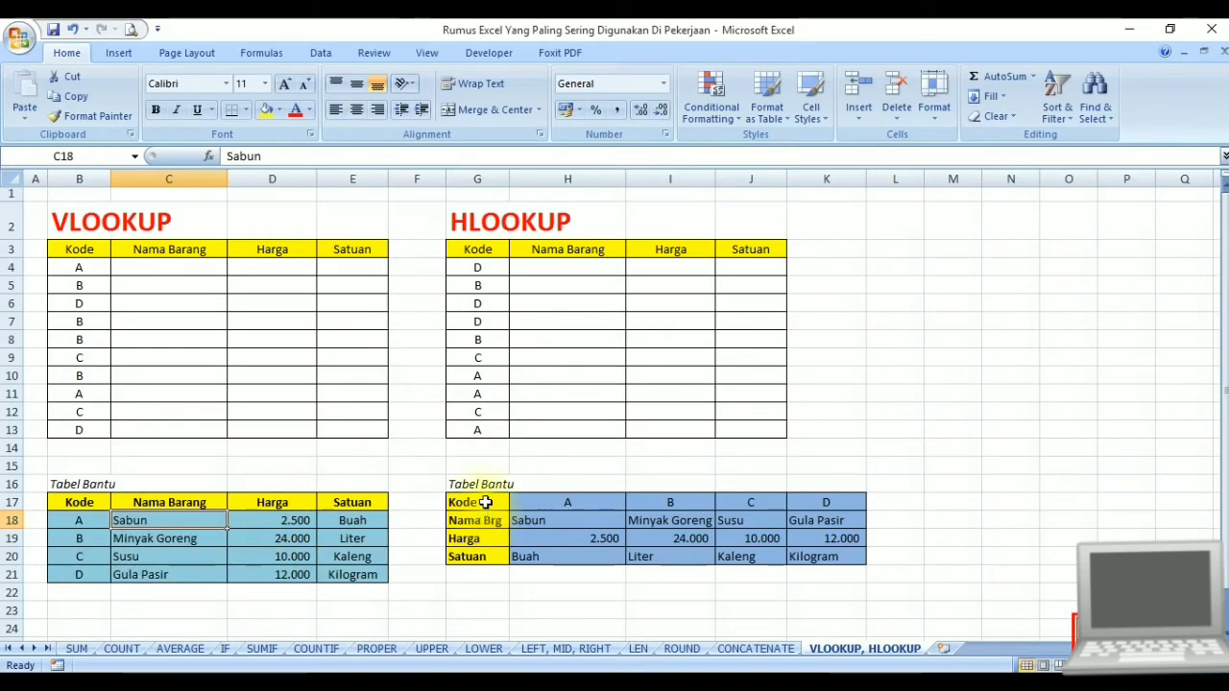
{"action": "left_click_drag", "start_coordinate": [485, 505], "coordinate": [485, 555]}
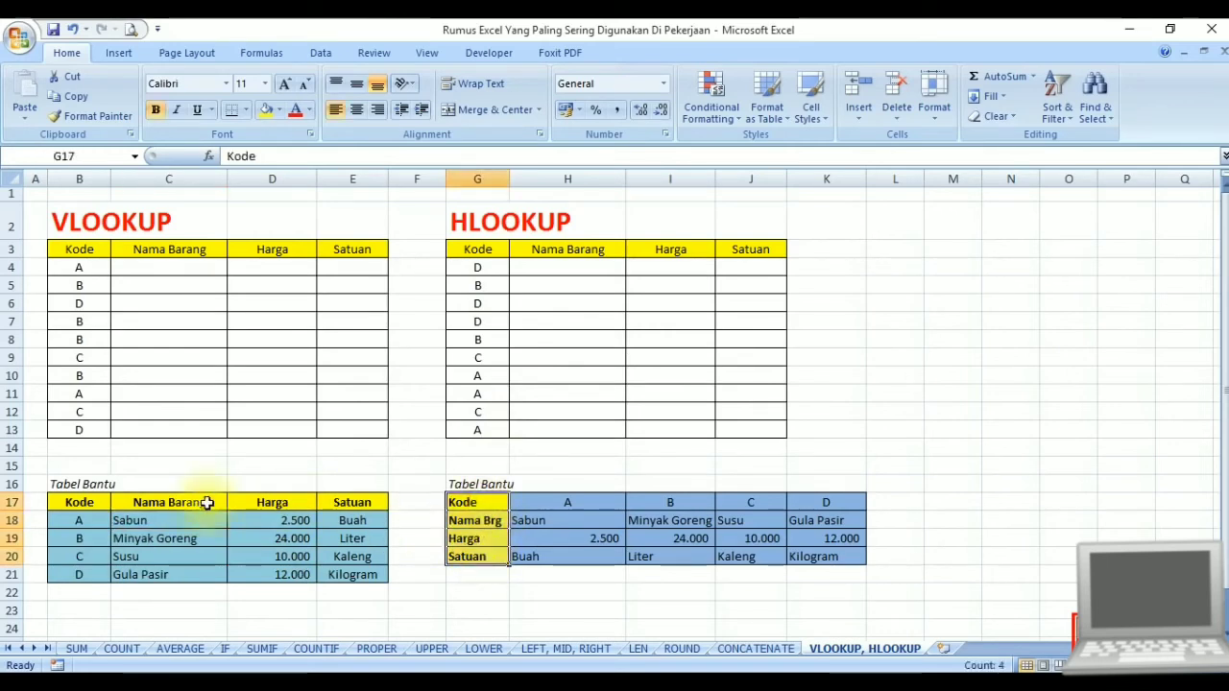
{"action": "left_click_drag", "start_coordinate": [77, 502], "coordinate": [331, 504]}
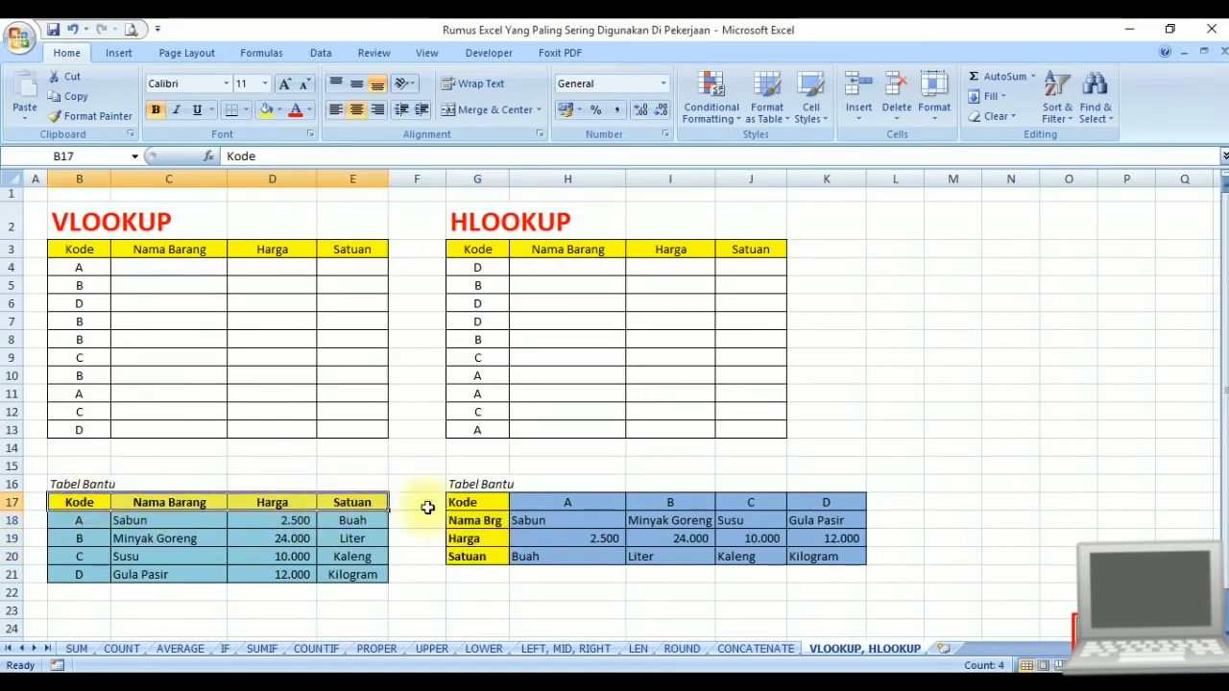
{"action": "left_click_drag", "start_coordinate": [472, 502], "coordinate": [468, 549]}
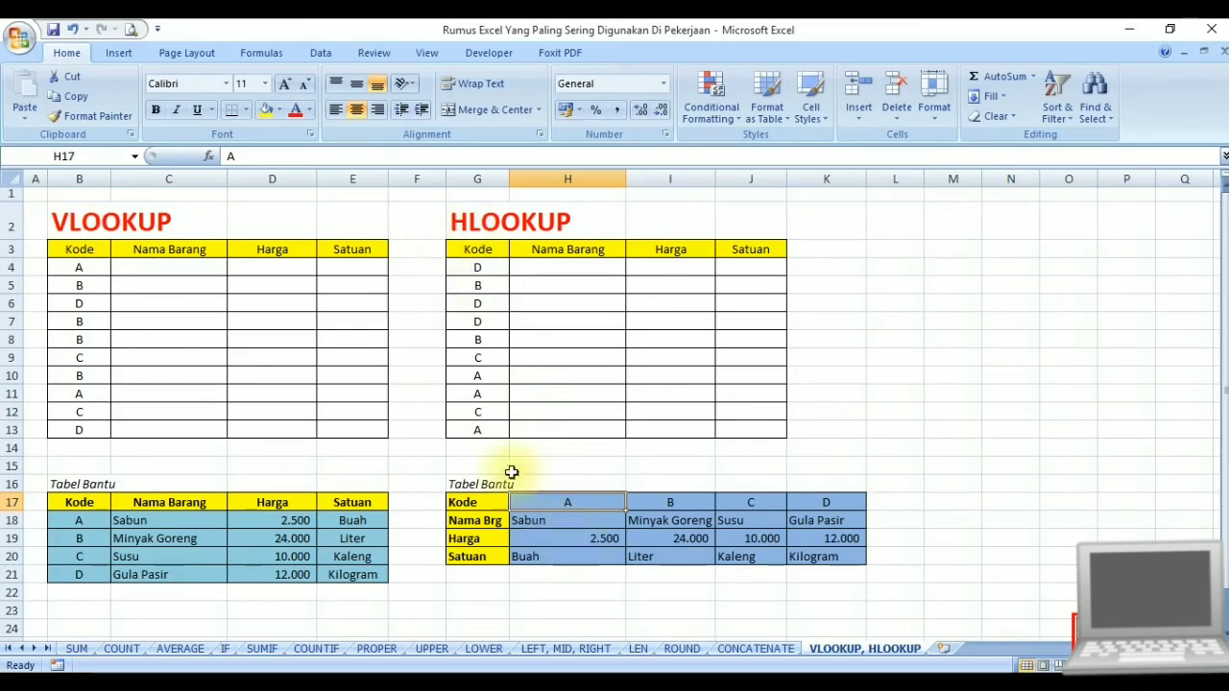
- Start a VLOOKUP formula in C4 with B4 as the lookup value and B18:E21 as the table array
{"action": "left_click", "coordinate": [187, 267]}
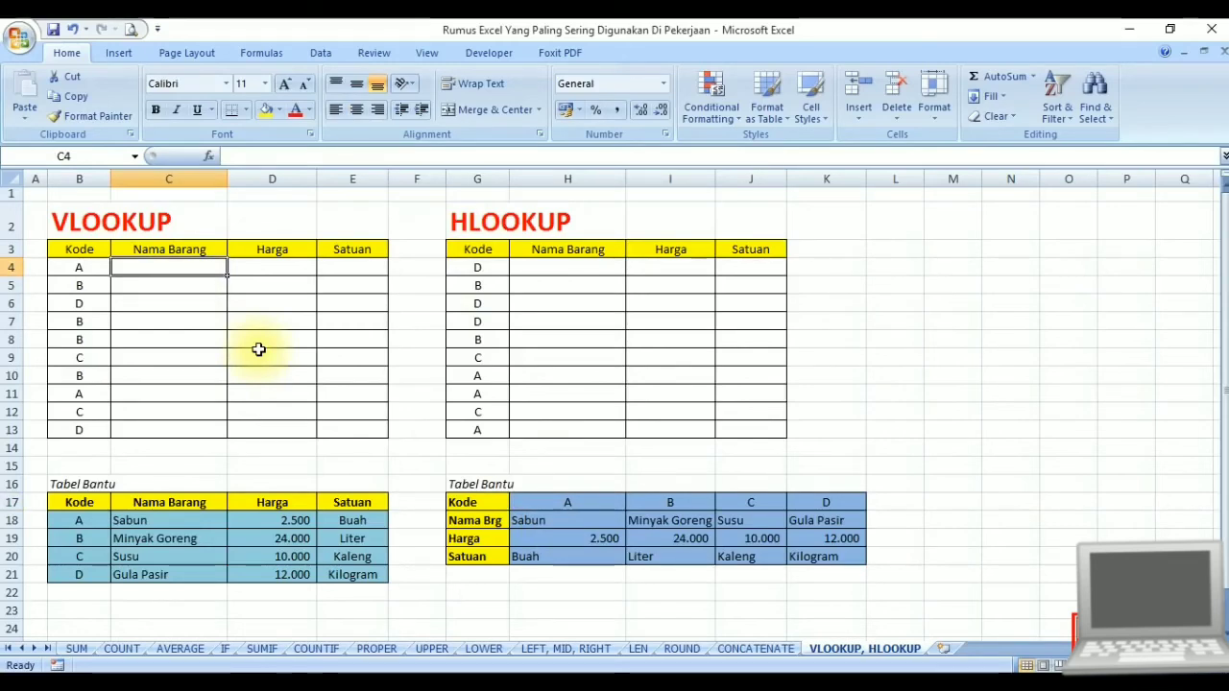
{"action": "type", "text": "=vlo"}
{"action": "key", "text": "Tab"}
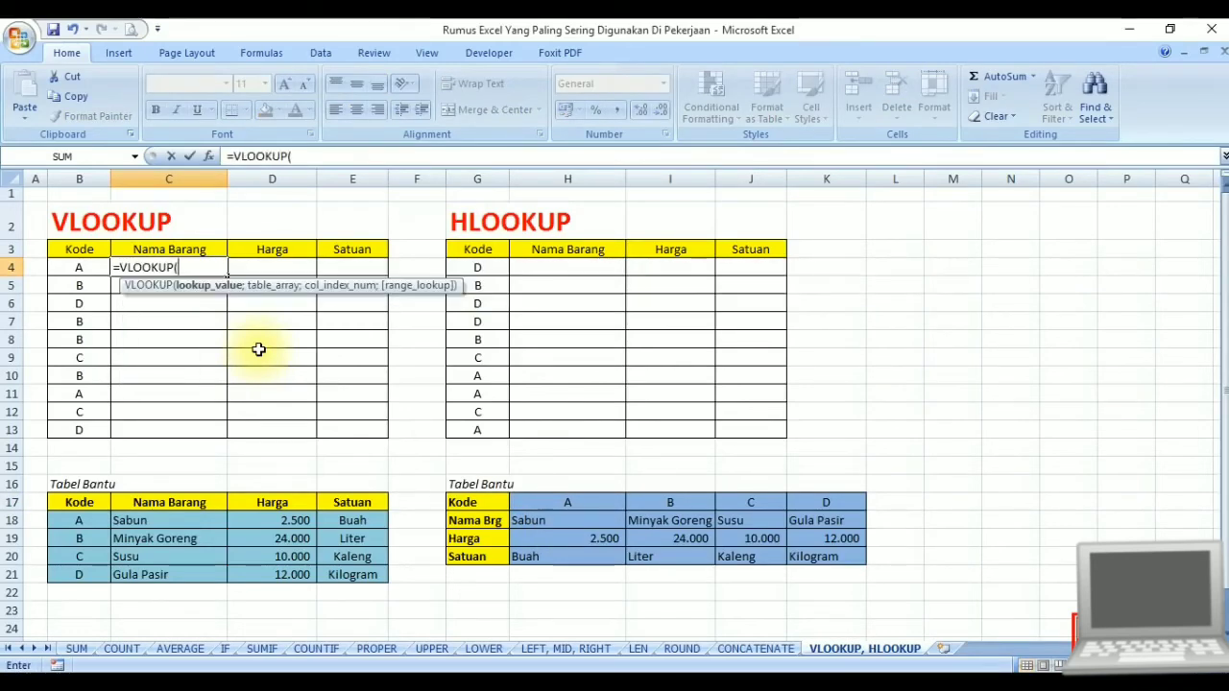
{"action": "left_click", "coordinate": [92, 267]}
{"action": "type", "text": ";"}
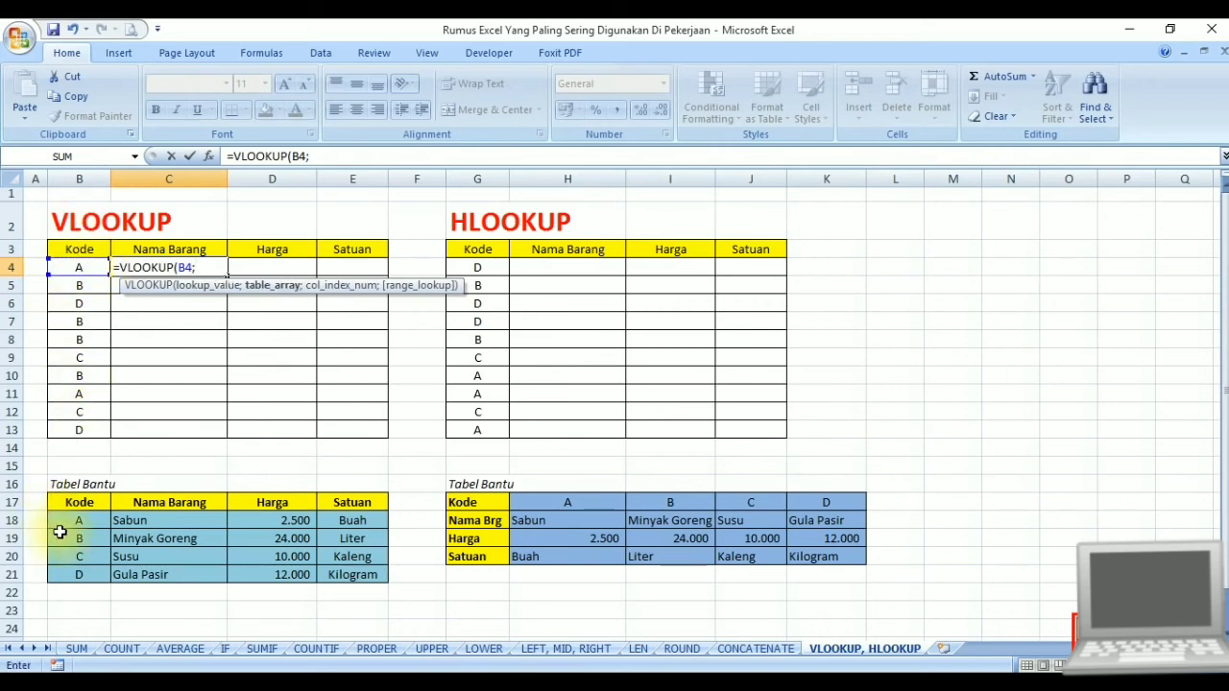
{"action": "left_click_drag", "start_coordinate": [77, 521], "coordinate": [331, 585]}
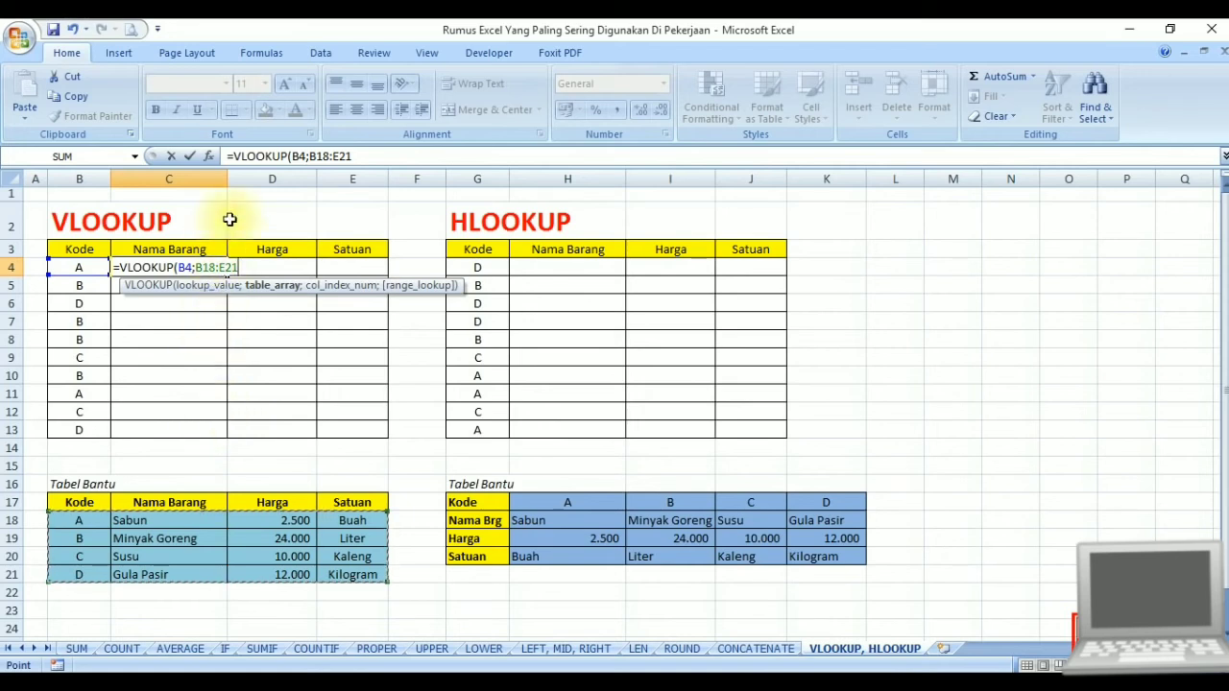
- Make the table array in the C4 formula absolute as $B$18:$E$21
{"action": "left_click", "coordinate": [324, 156]}
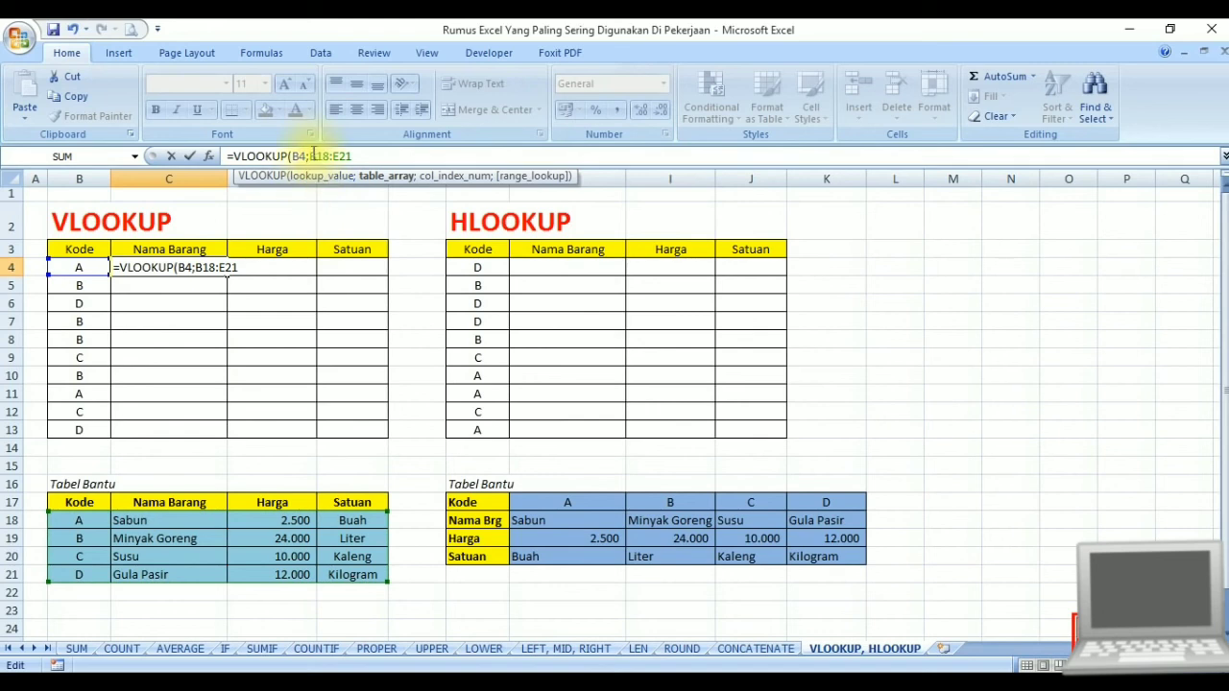
{"action": "left_click", "coordinate": [307, 156]}
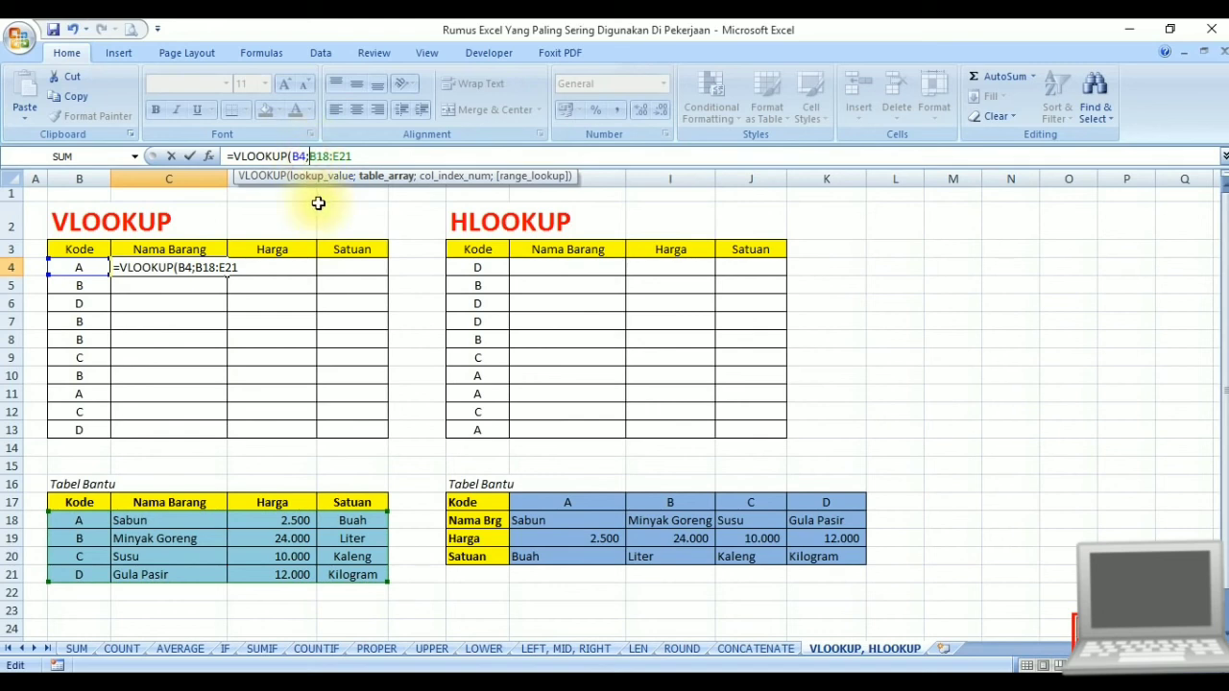
{"action": "type", "text": "$"}
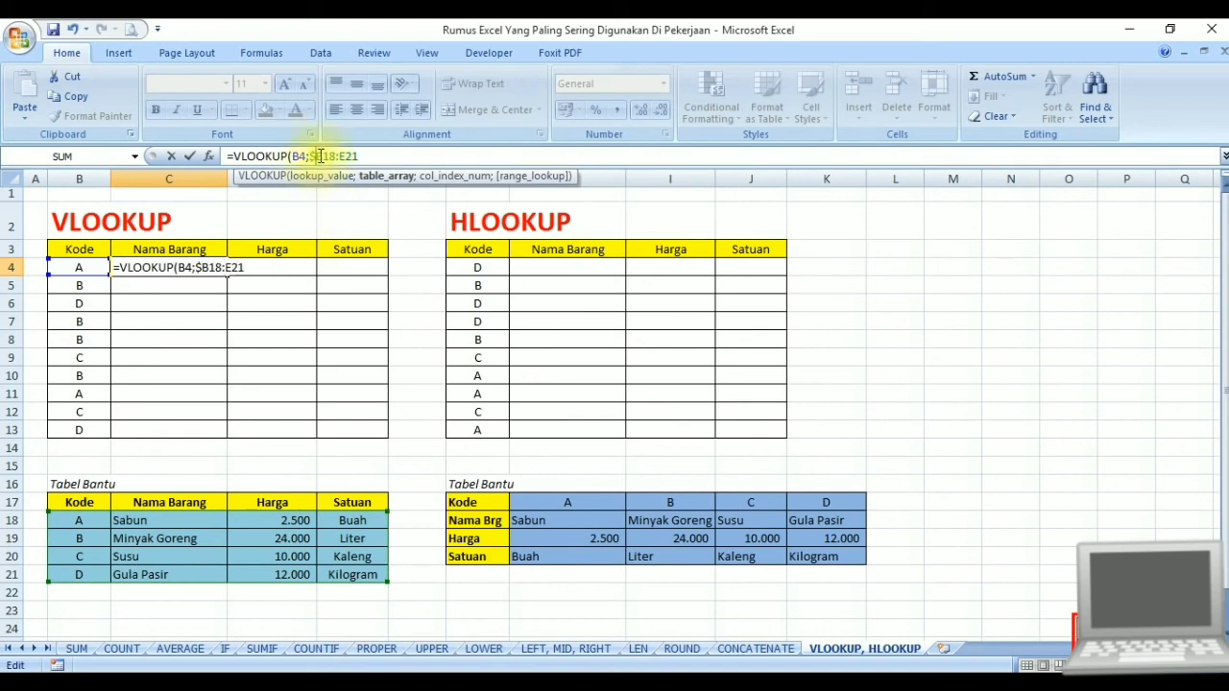
{"action": "left_click", "coordinate": [320, 156]}
{"action": "type", "text": "$"}
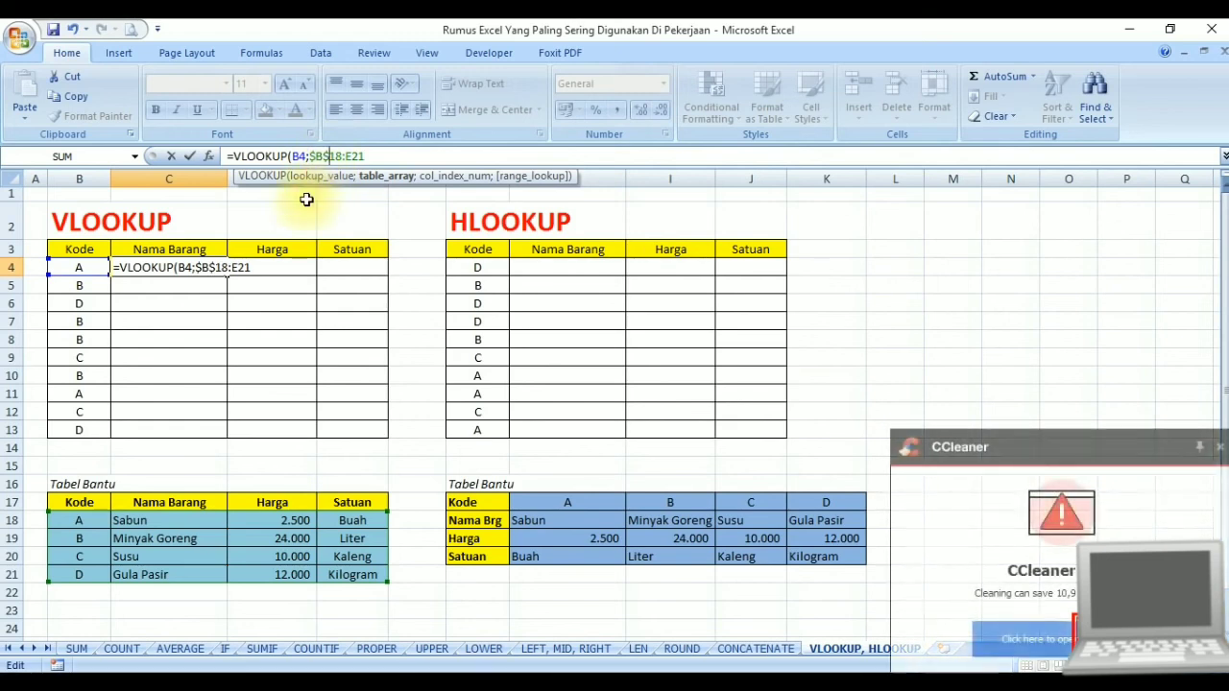
{"action": "left_click", "coordinate": [1218, 446]}
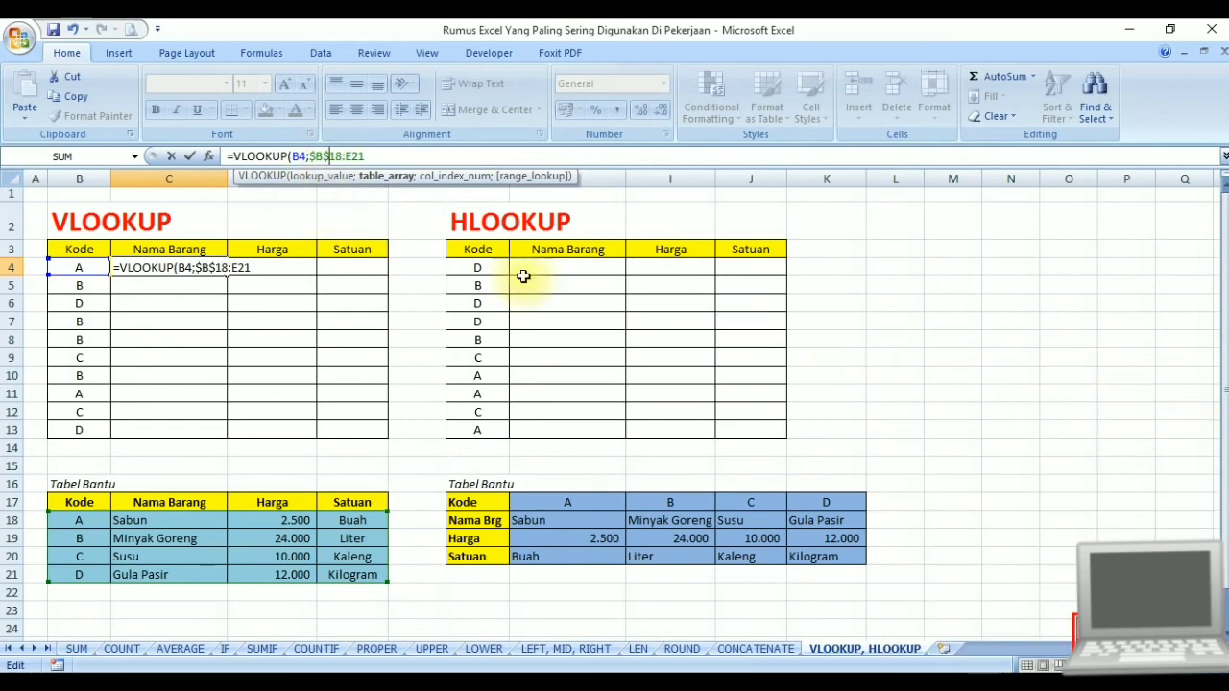
{"action": "left_click", "coordinate": [343, 156]}
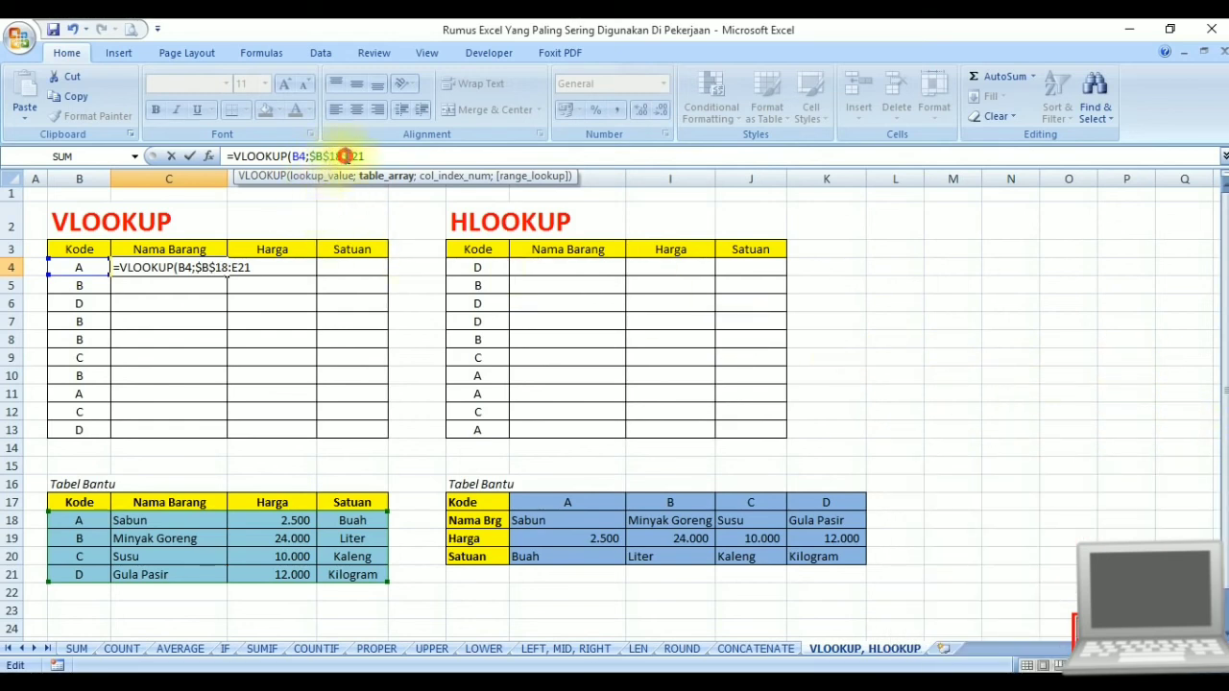
{"action": "left_click", "coordinate": [348, 155]}
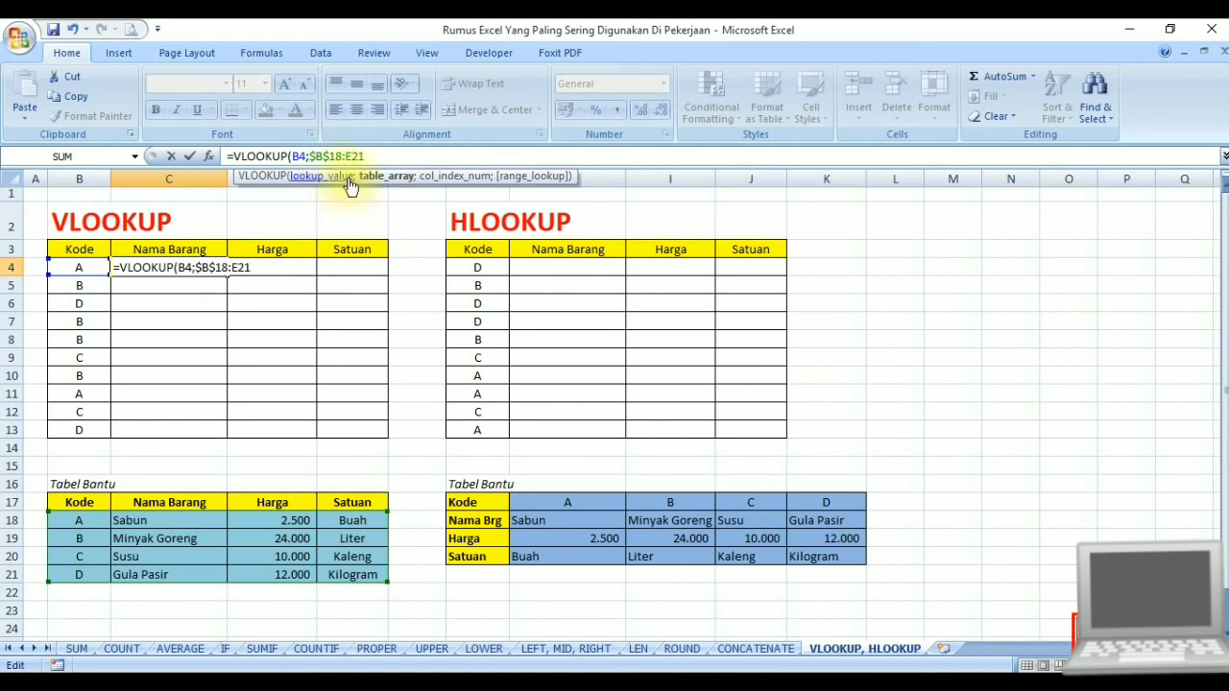
{"action": "type", "text": "$"}
{"action": "left_click", "coordinate": [358, 156]}
{"action": "type", "text": "$21"}
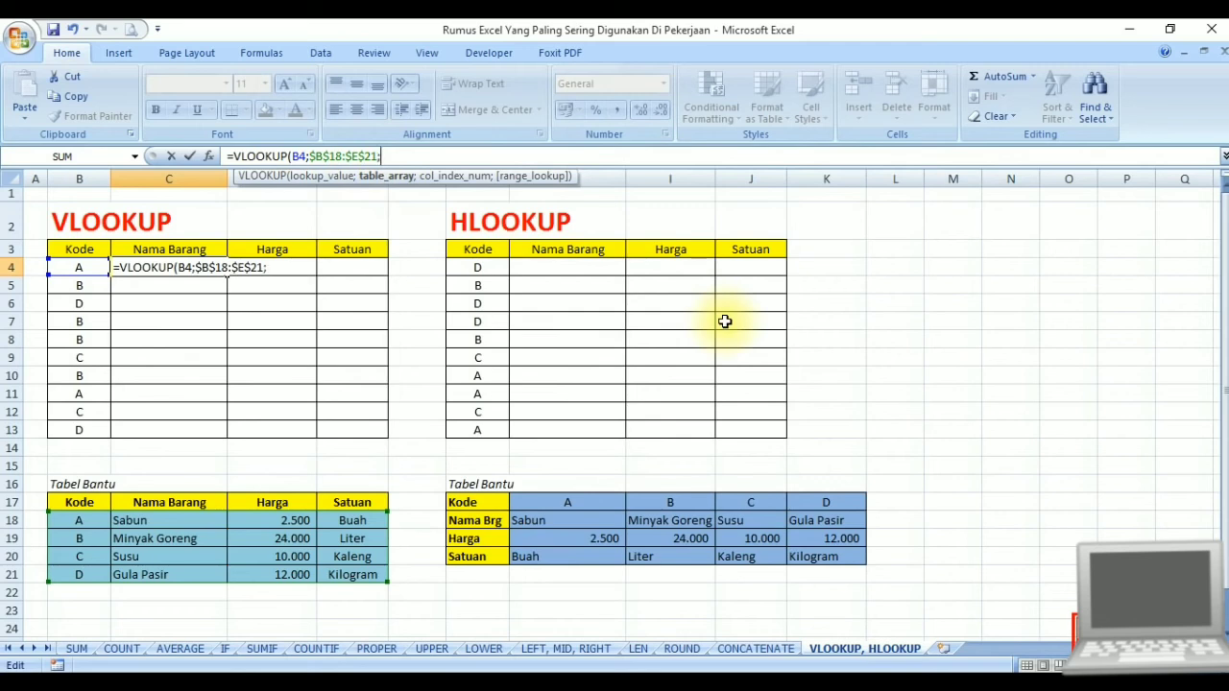
- Complete the C4 formula with column index 2 and an exact match, giving =VLOOKUP(B4;$B$18:$E$21;2;FALSE)
{"action": "type", "text": ";"}
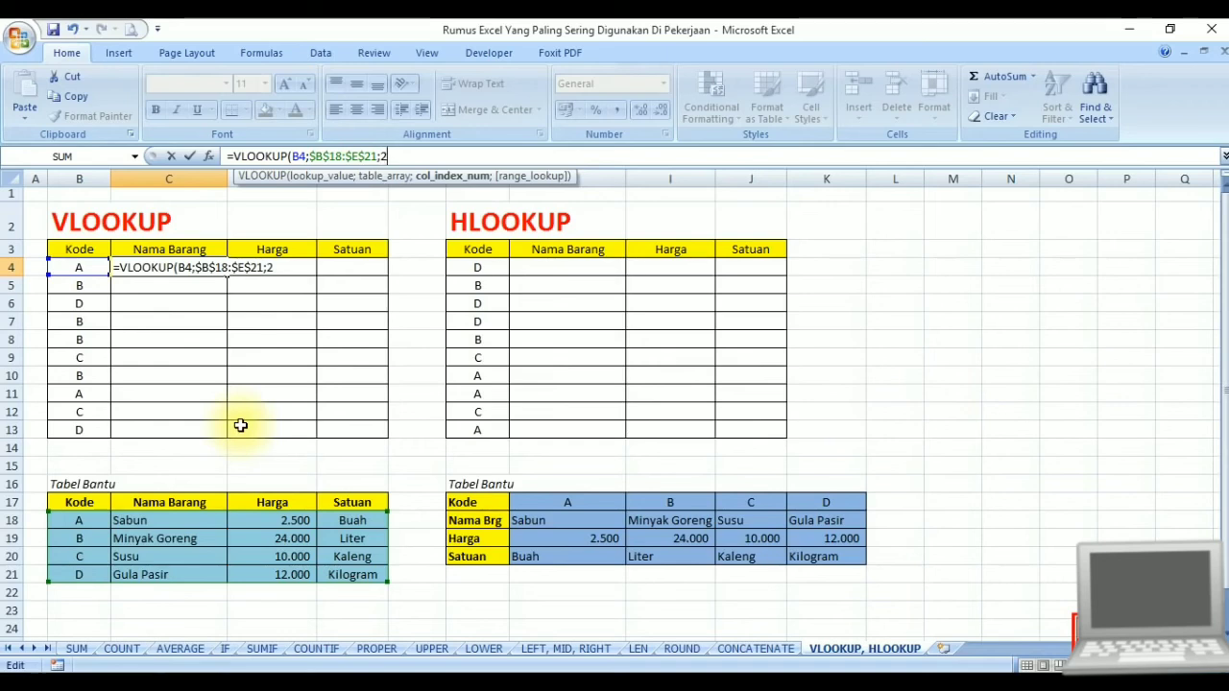
{"action": "type", "text": ";false"}
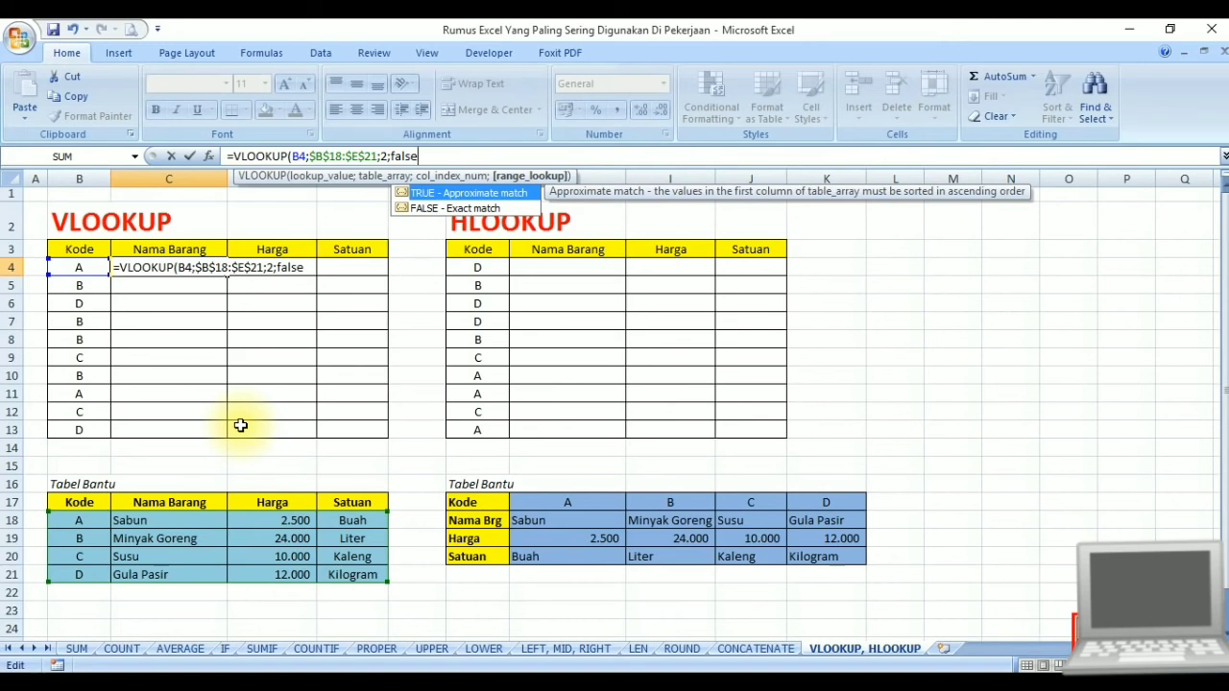
{"action": "type", "text": ")"}
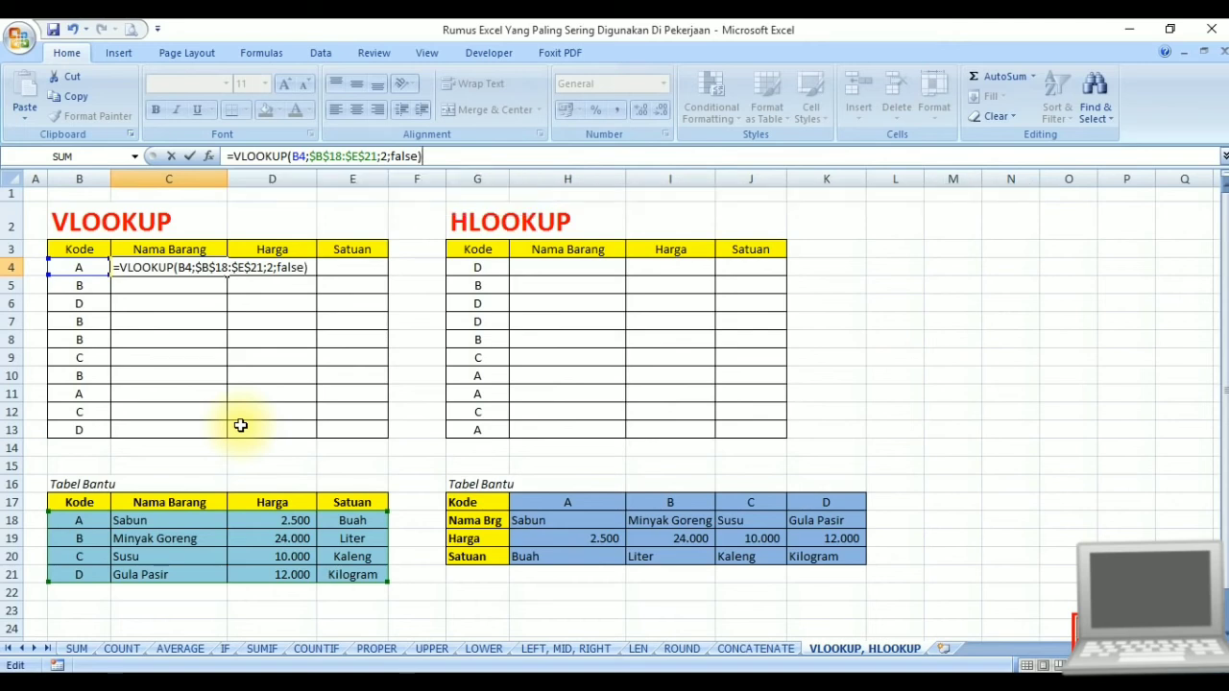
{"action": "key", "text": "Return"}
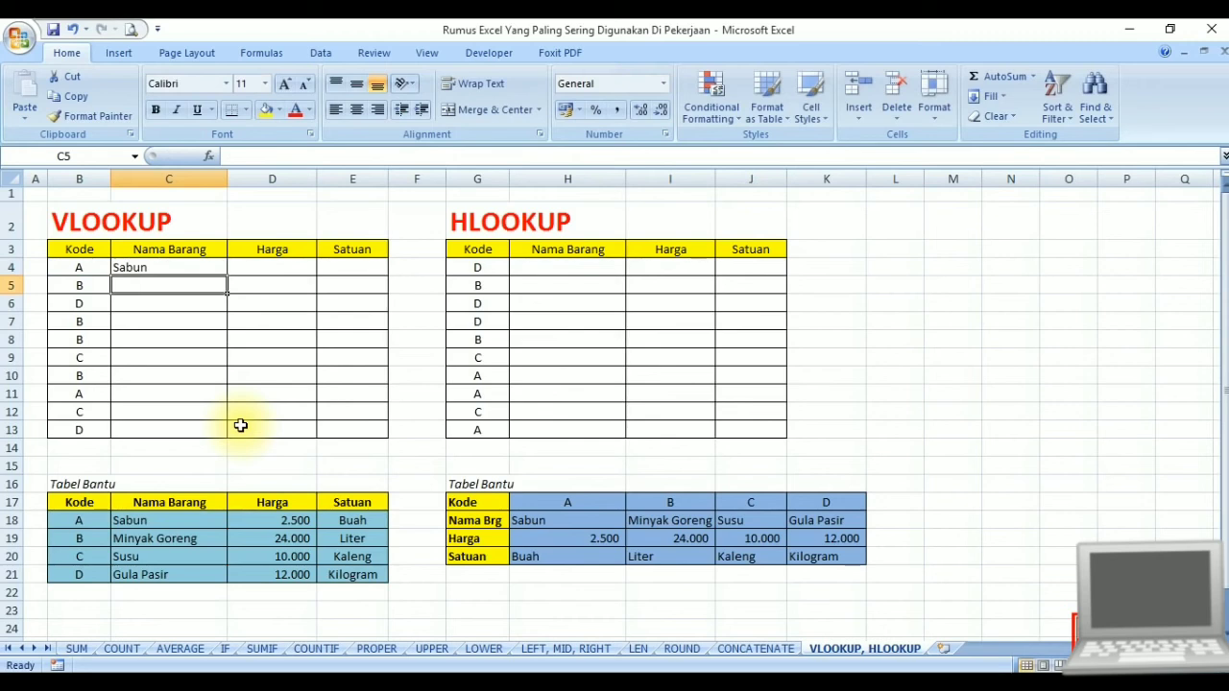
{"action": "left_click", "coordinate": [125, 268]}
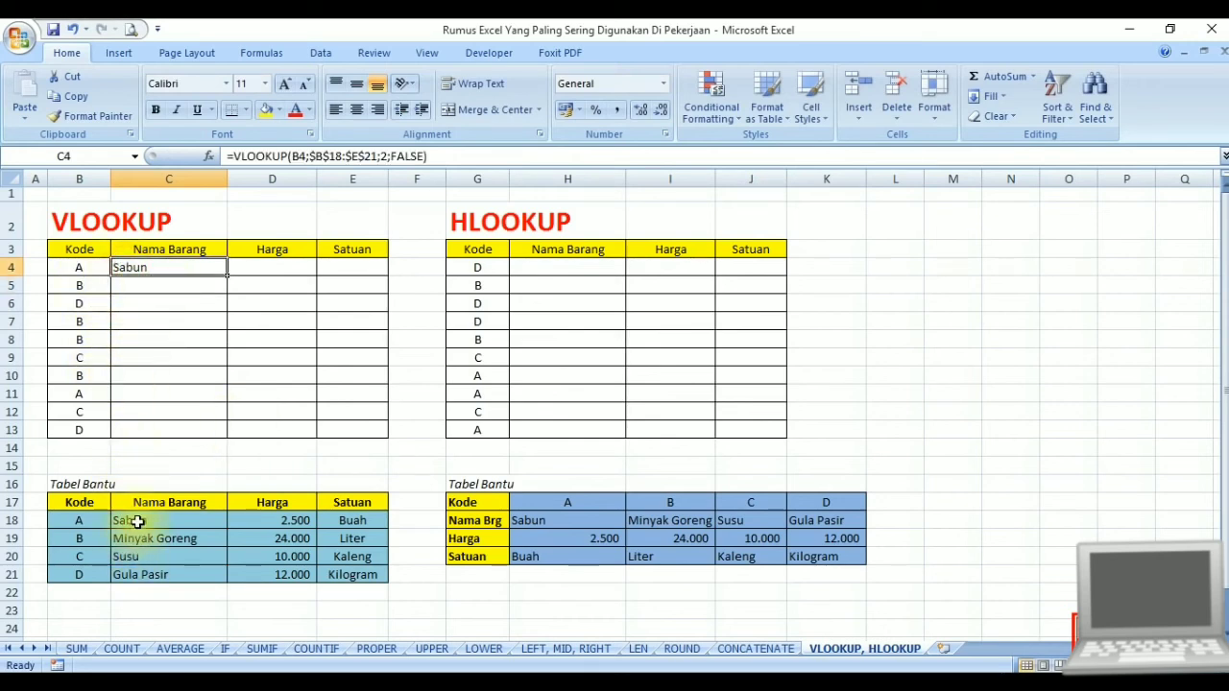
- Test the lookup by changing the code in B4 to B, and restore the code to A
{"action": "left_click", "coordinate": [77, 270]}
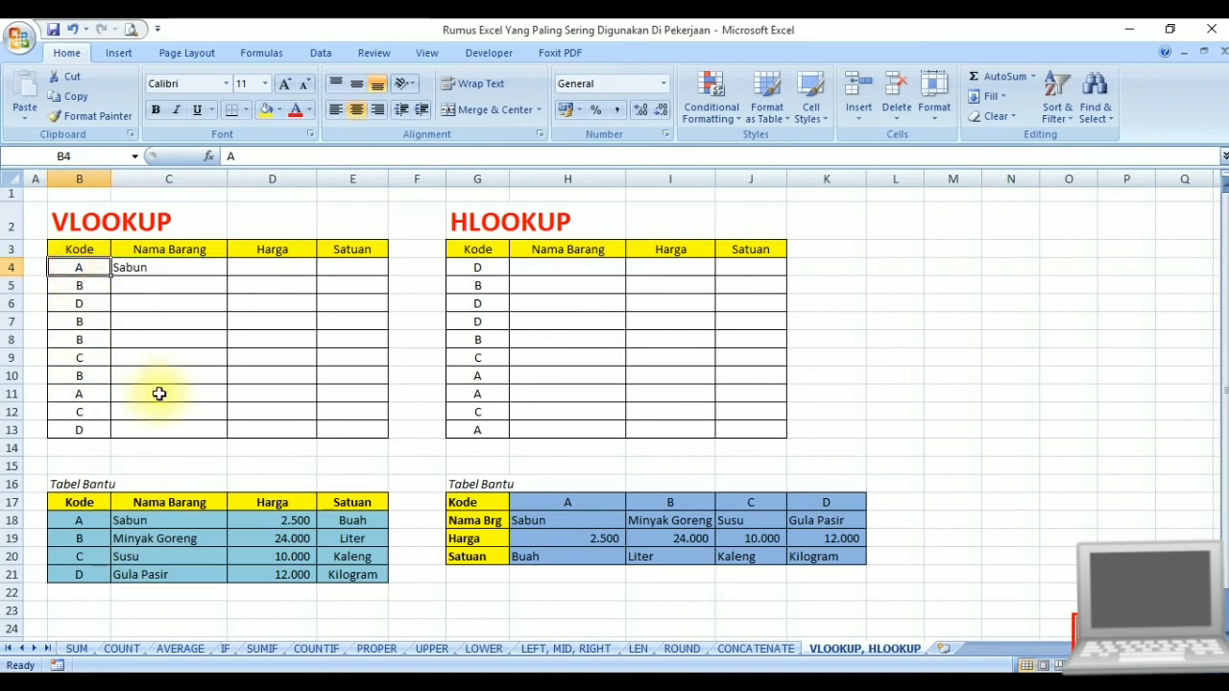
{"action": "type", "text": "B"}
{"action": "key", "text": "Return"}
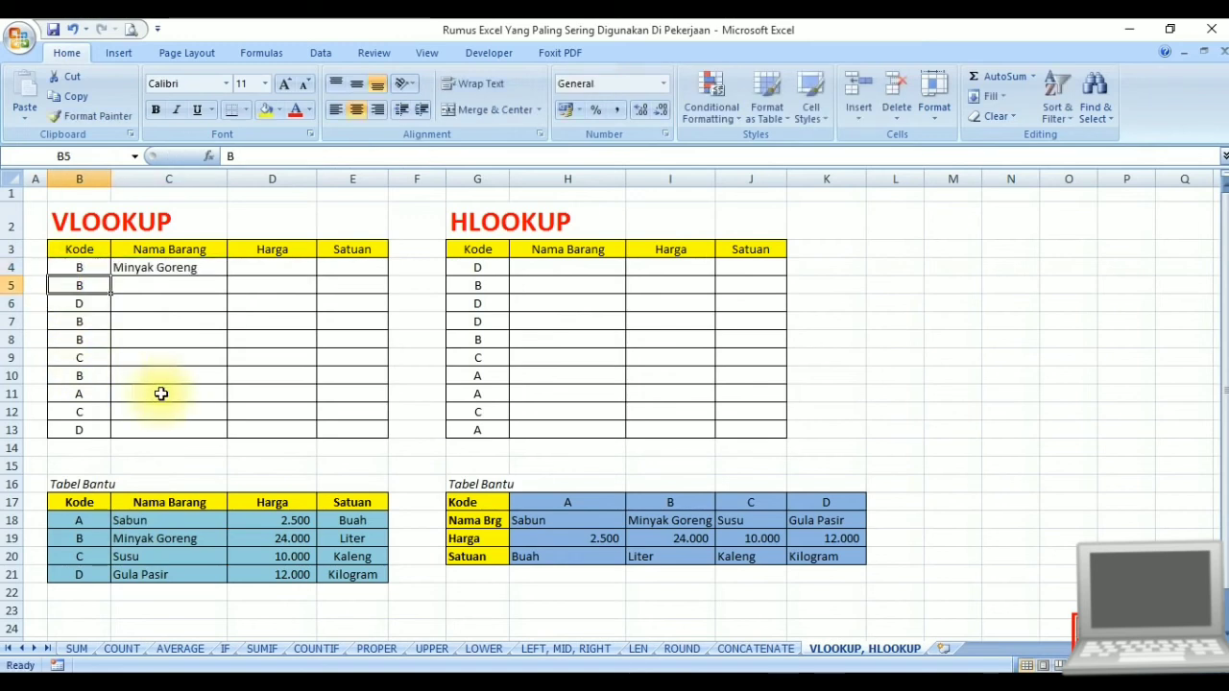
{"action": "key", "text": "Up"}
{"action": "key", "text": "Right"}
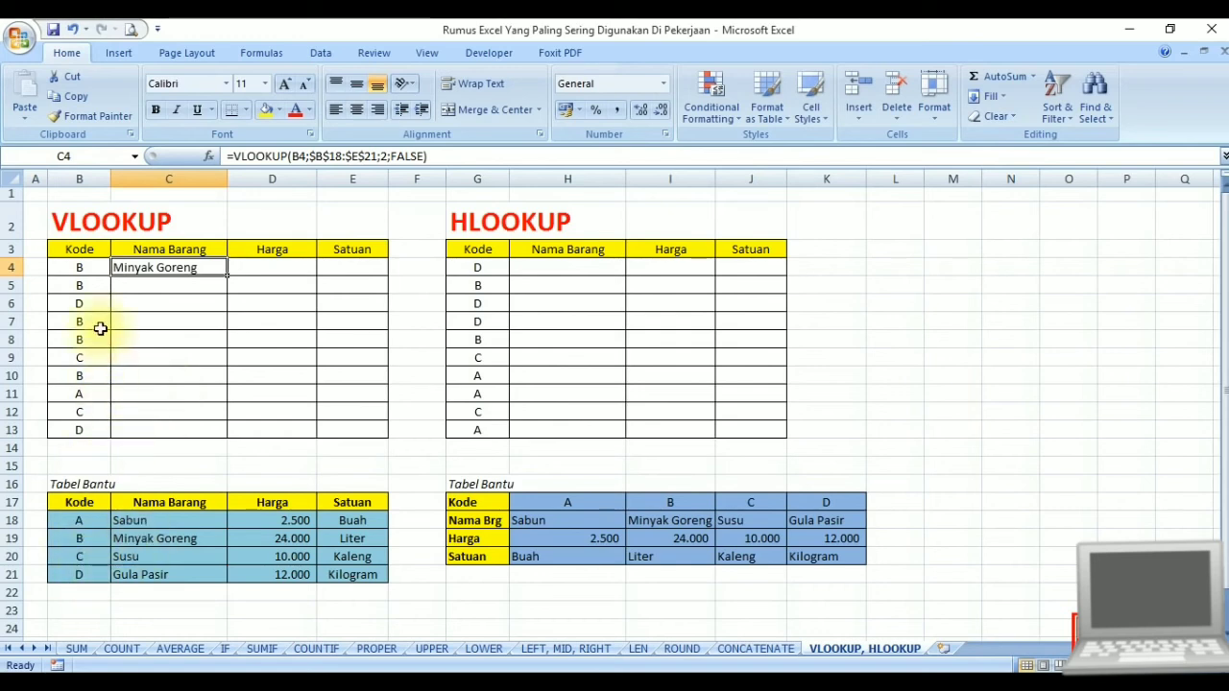
{"action": "left_click", "coordinate": [83, 267]}
{"action": "type", "text": "A"}
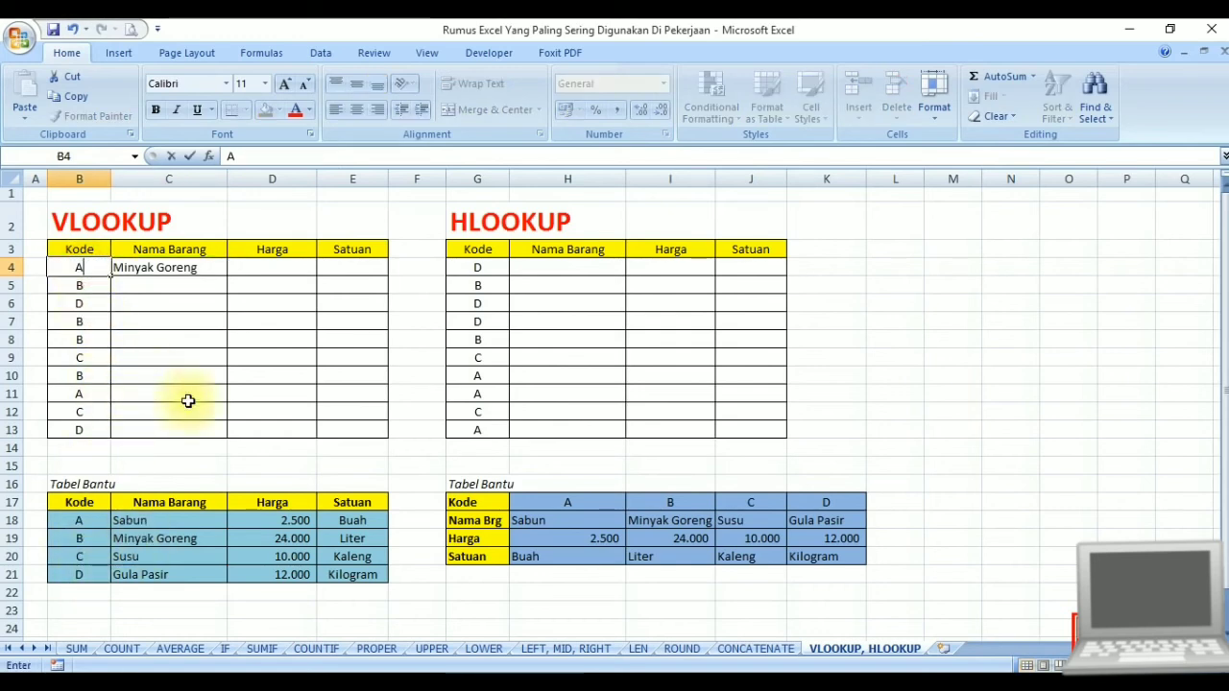
{"action": "key", "text": "Return"}
{"action": "key", "text": "Up"}
{"action": "key", "text": "Right"}
{"action": "key", "text": "Right"}
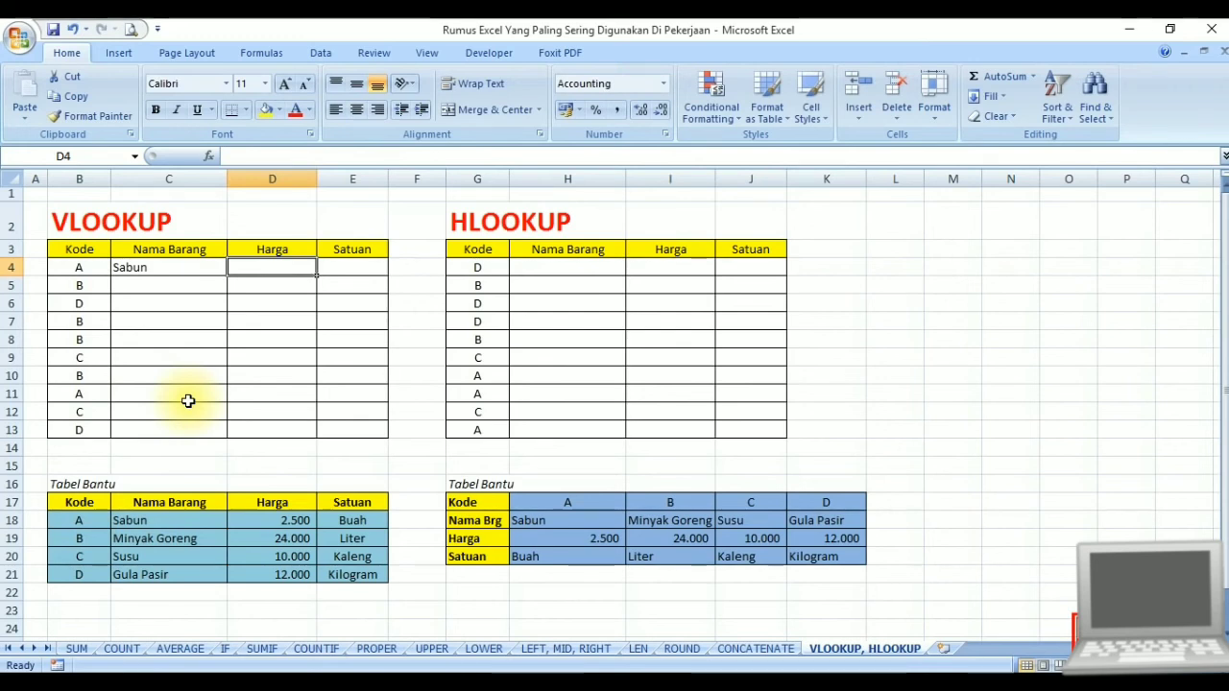
- Copy the text of the VLOOKUP formula in C4 into the Harga cell D4, keeping its references unchanged
{"action": "left_click", "coordinate": [154, 267]}
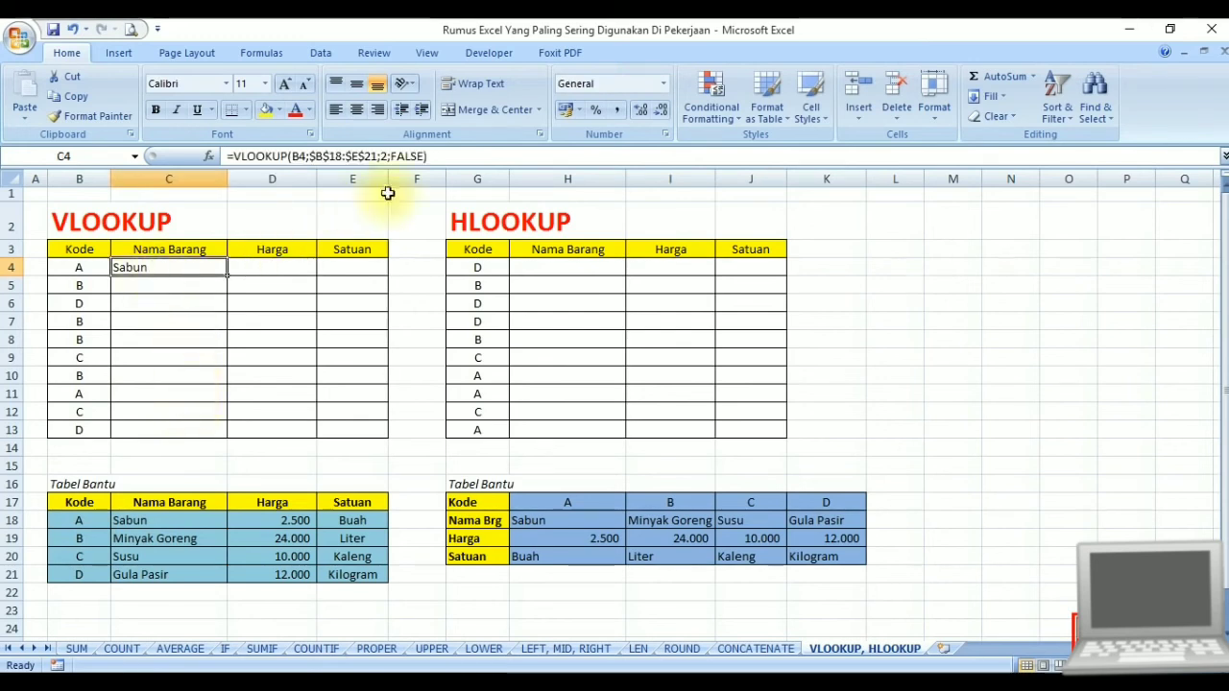
{"action": "left_click", "coordinate": [457, 156]}
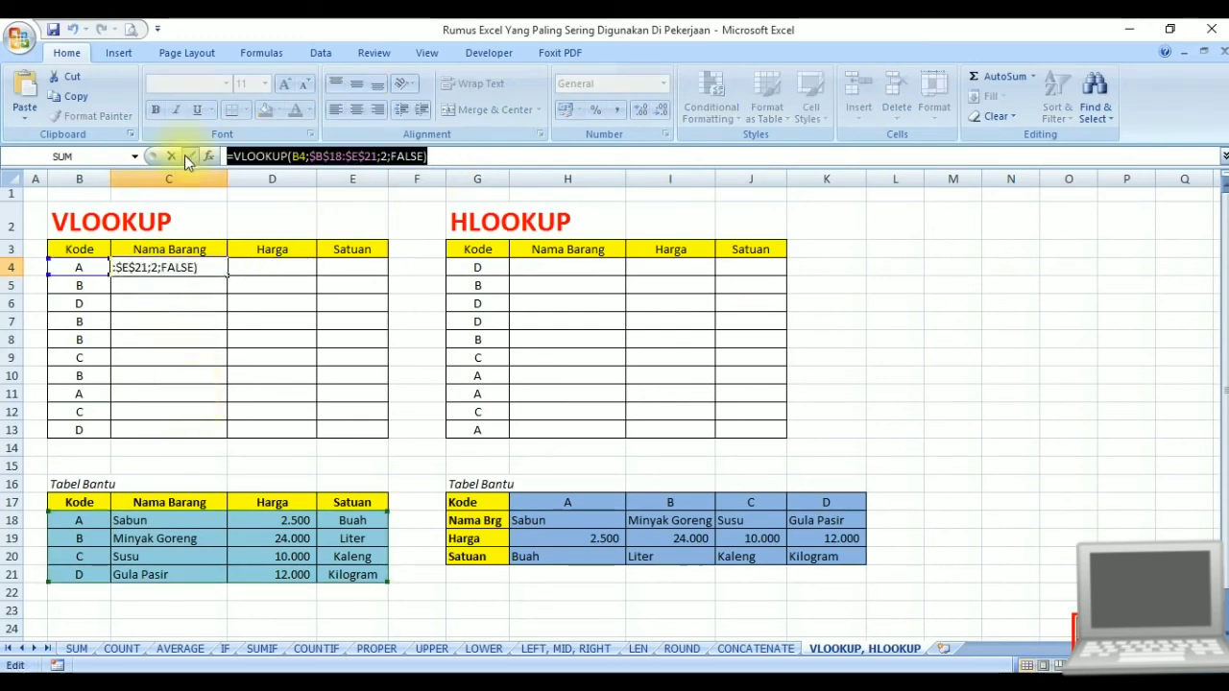
{"action": "key", "text": "Return"}
{"action": "left_click", "coordinate": [260, 266]}
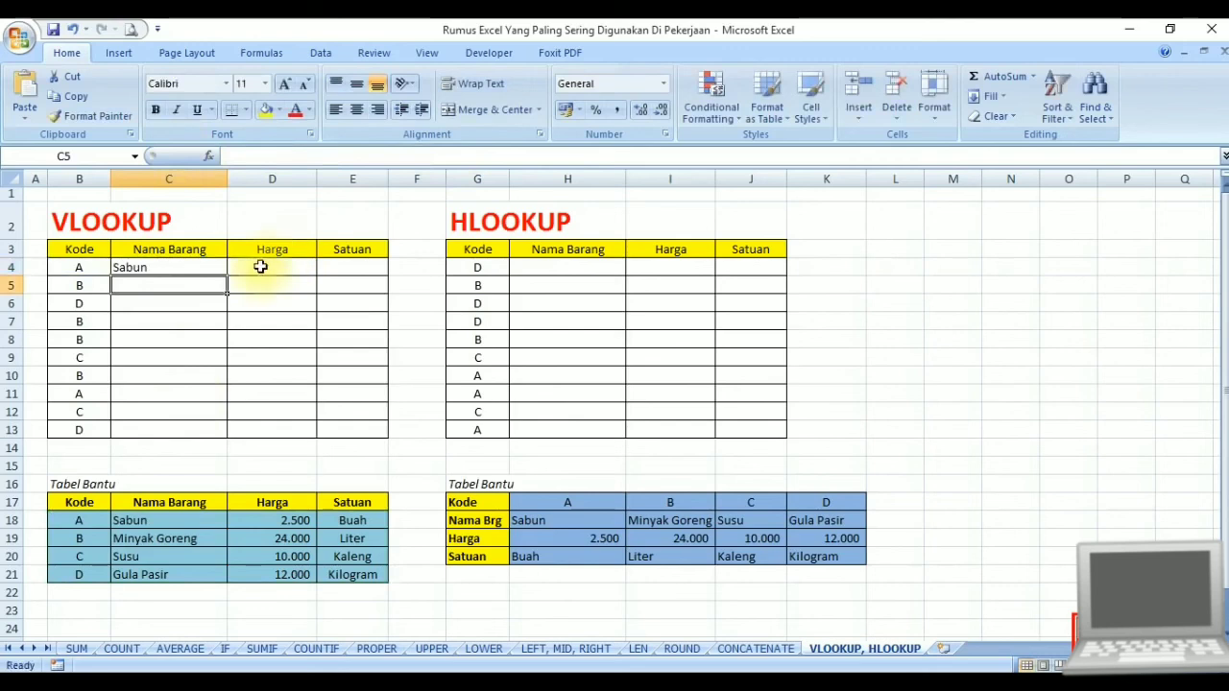
{"action": "left_click", "coordinate": [267, 158]}
{"action": "type", "text": "=VLOOKUP(B4;$B$18:$E$21;2;FALSE)"}
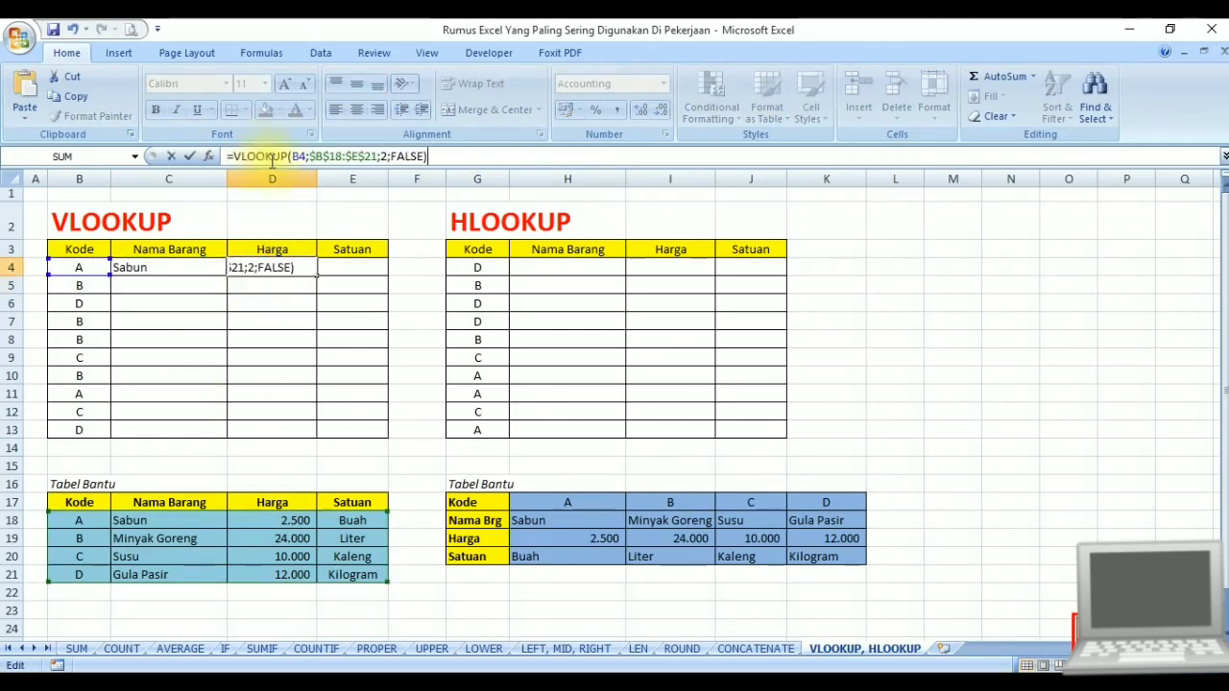
- Set the column index in the D4 formula to 3, giving =VLOOKUP(B4;$B$18:$E$21;3;FALSE)
{"action": "left_click", "coordinate": [388, 155]}
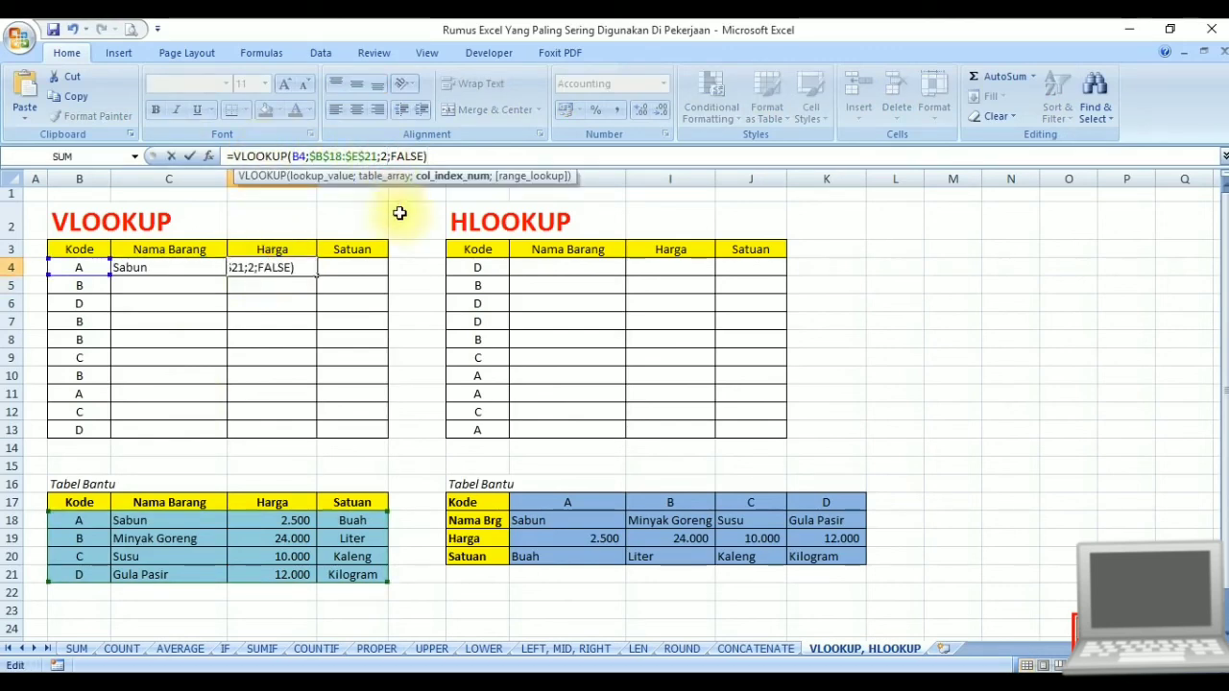
{"action": "key", "text": "BackSpace"}
{"action": "type", "text": "3"}
{"action": "key", "text": "Return"}
{"action": "left_click", "coordinate": [282, 267]}
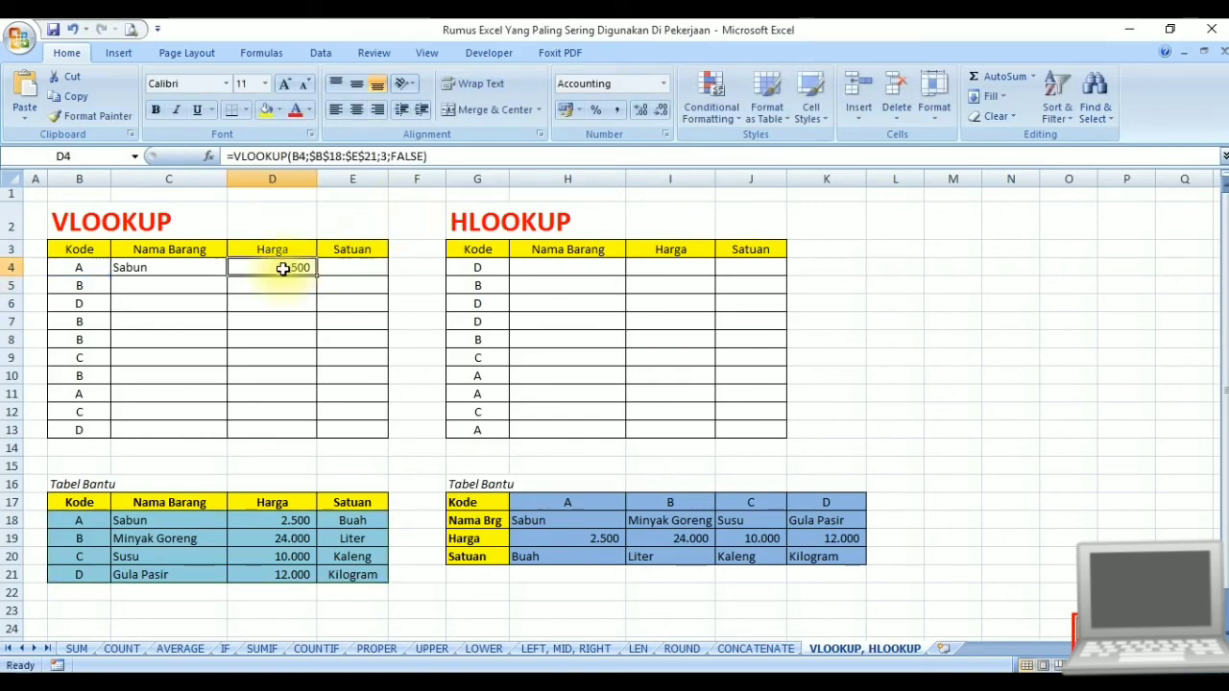
- Copy the text of the VLOOKUP formula in D4 into the Satuan cell E4, keeping its references unchanged
{"action": "left_click", "coordinate": [450, 156]}
{"action": "left_click_drag", "start_coordinate": [451, 157], "coordinate": [225, 157]}
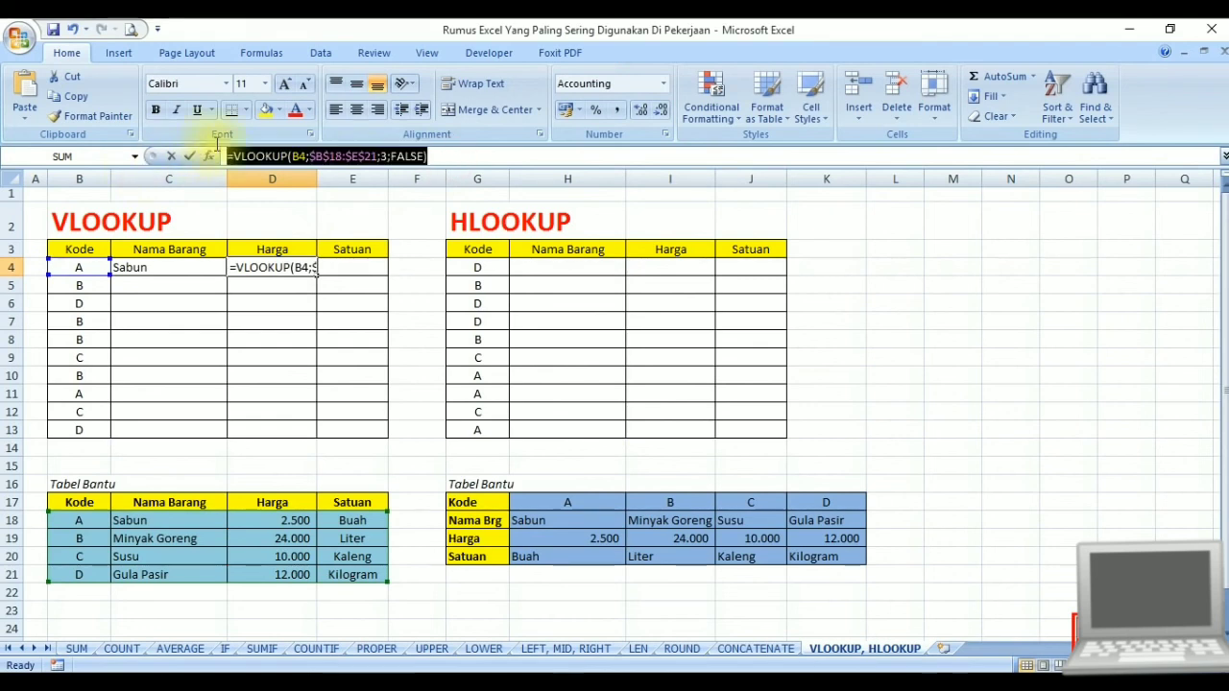
{"action": "key", "text": "ctrl+c"}
{"action": "key", "text": "Escape"}
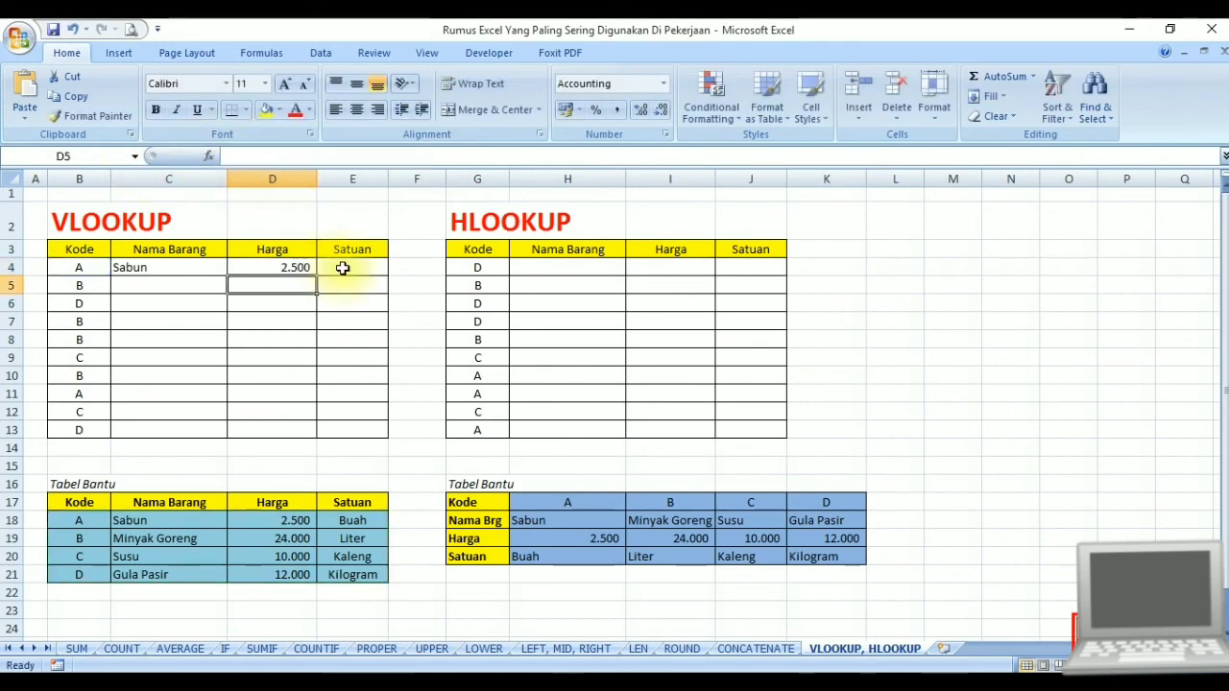
{"action": "left_click", "coordinate": [343, 267]}
{"action": "left_click", "coordinate": [319, 155]}
{"action": "key", "text": "ctrl+v"}
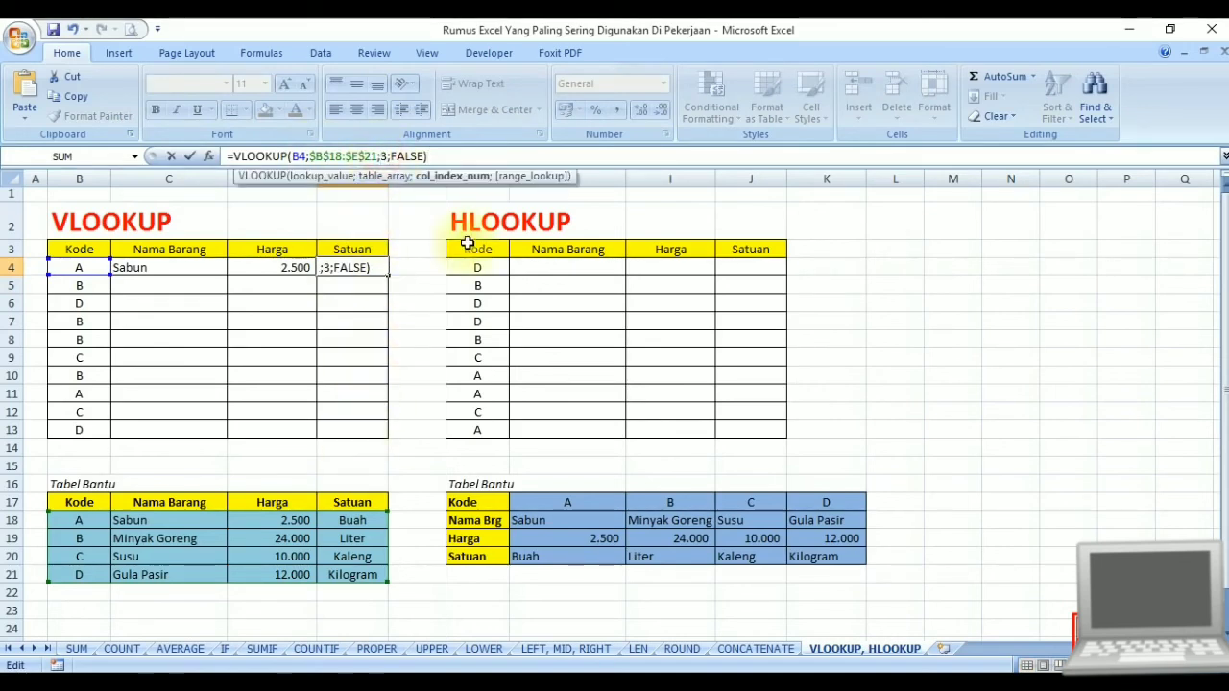
- Set the column index in the E4 formula to 4, giving =VLOOKUP(B4;$B$18:$E$21;4;FALSE)
{"action": "key", "text": "BackSpace"}
{"action": "type", "text": "4"}
{"action": "key", "text": "Return"}
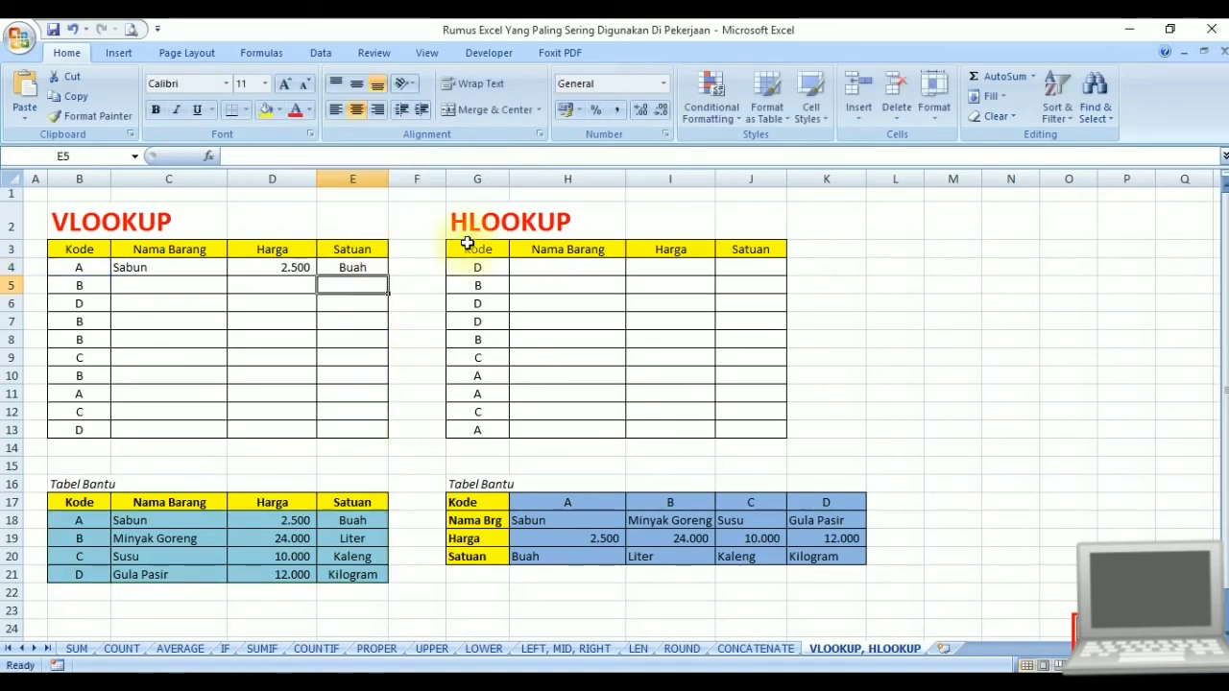
- Fill the VLOOKUP formulas in C4:E4 down through row 13 of the table
{"action": "left_click", "coordinate": [200, 266]}
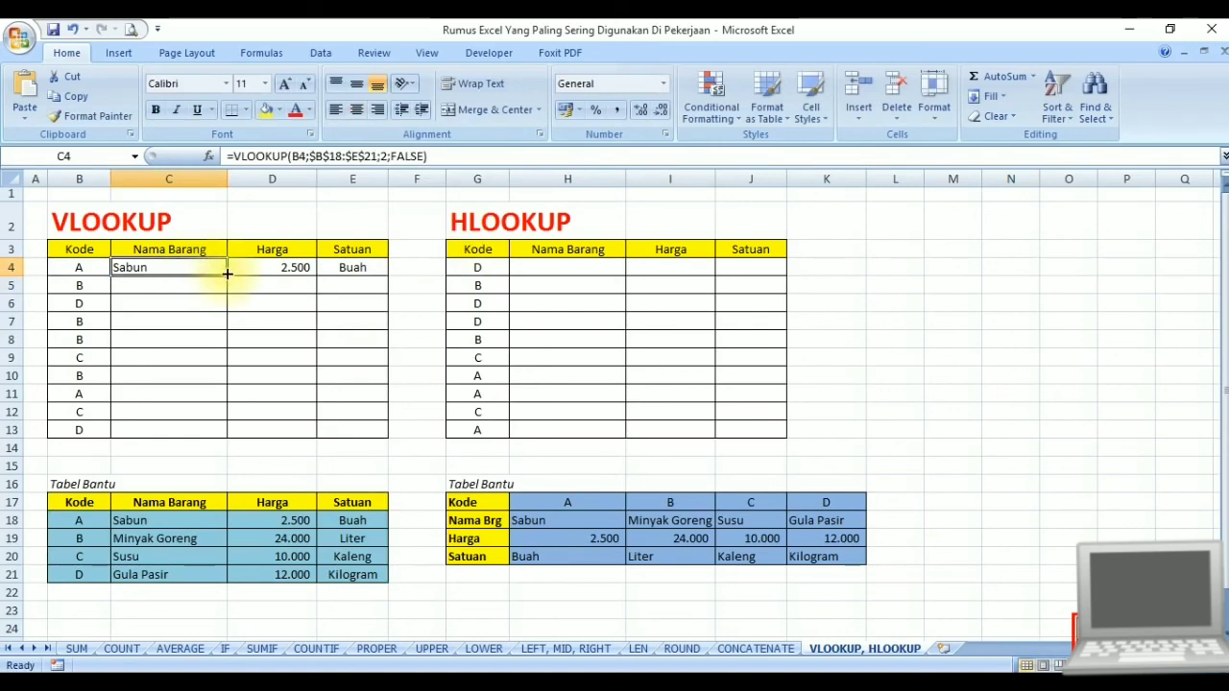
{"action": "left_click_drag", "start_coordinate": [215, 271], "coordinate": [380, 443]}
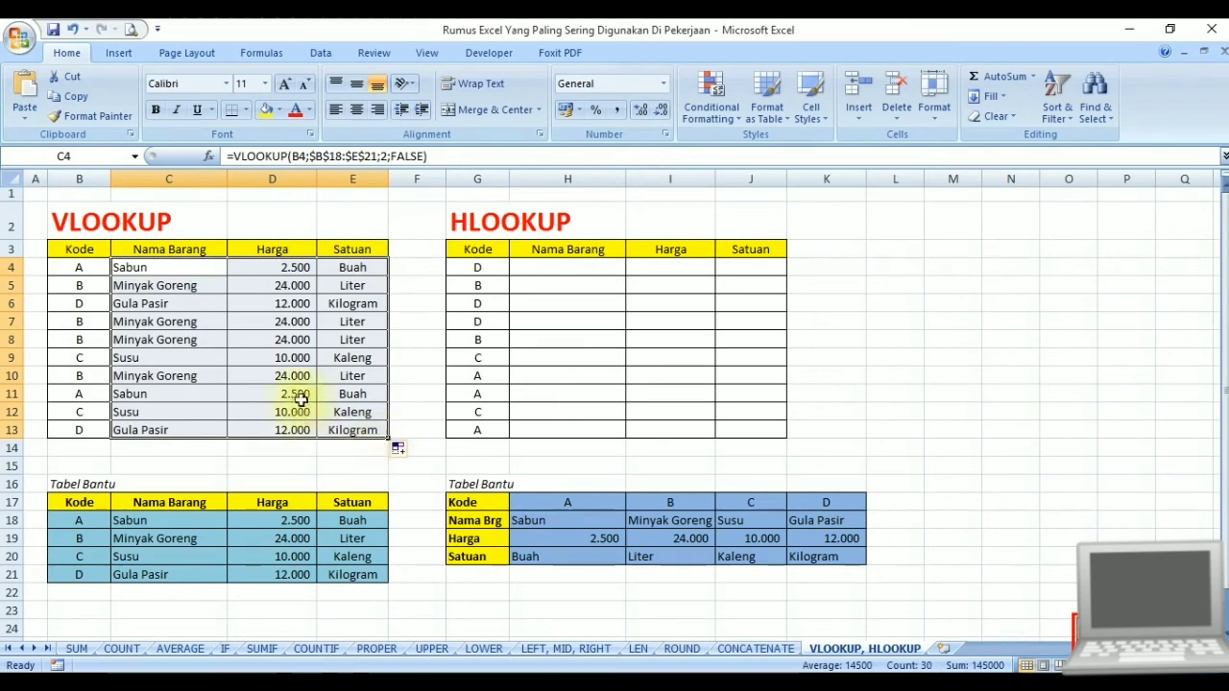
{"action": "left_click", "coordinate": [855, 297]}
{"action": "left_click", "coordinate": [901, 303]}
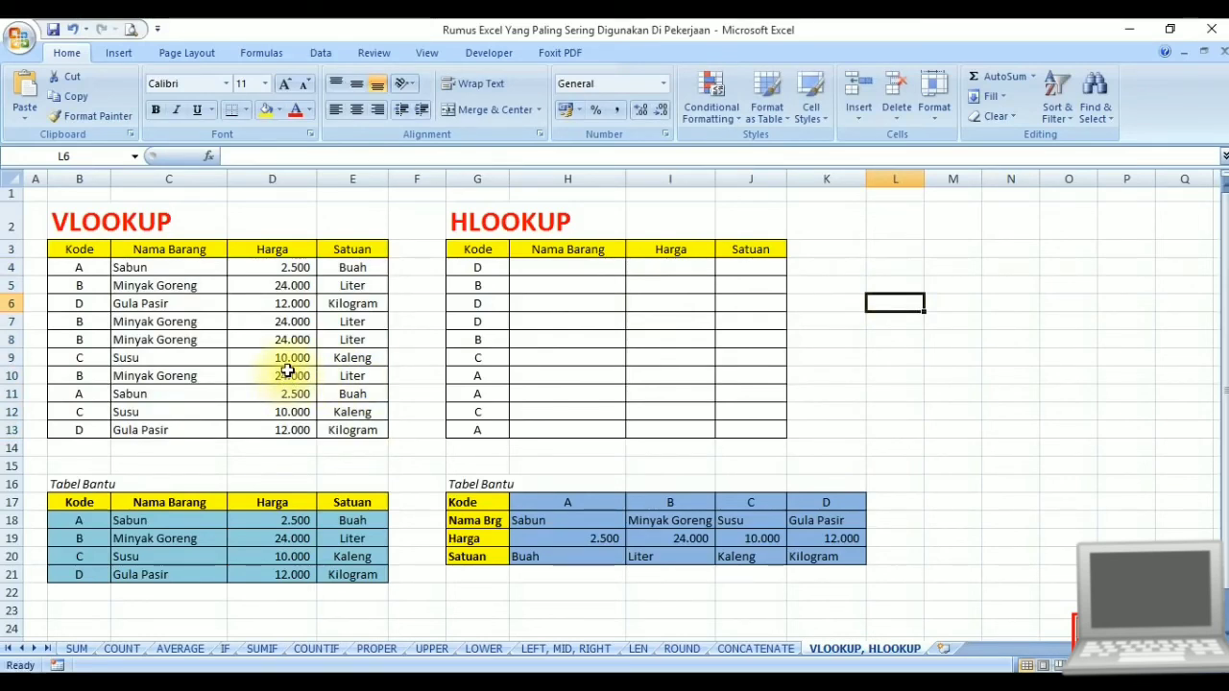
- Start an HLOOKUP formula in H4 with G4 as the lookup value and H17:K20 as the table array
{"action": "left_click", "coordinate": [586, 267]}
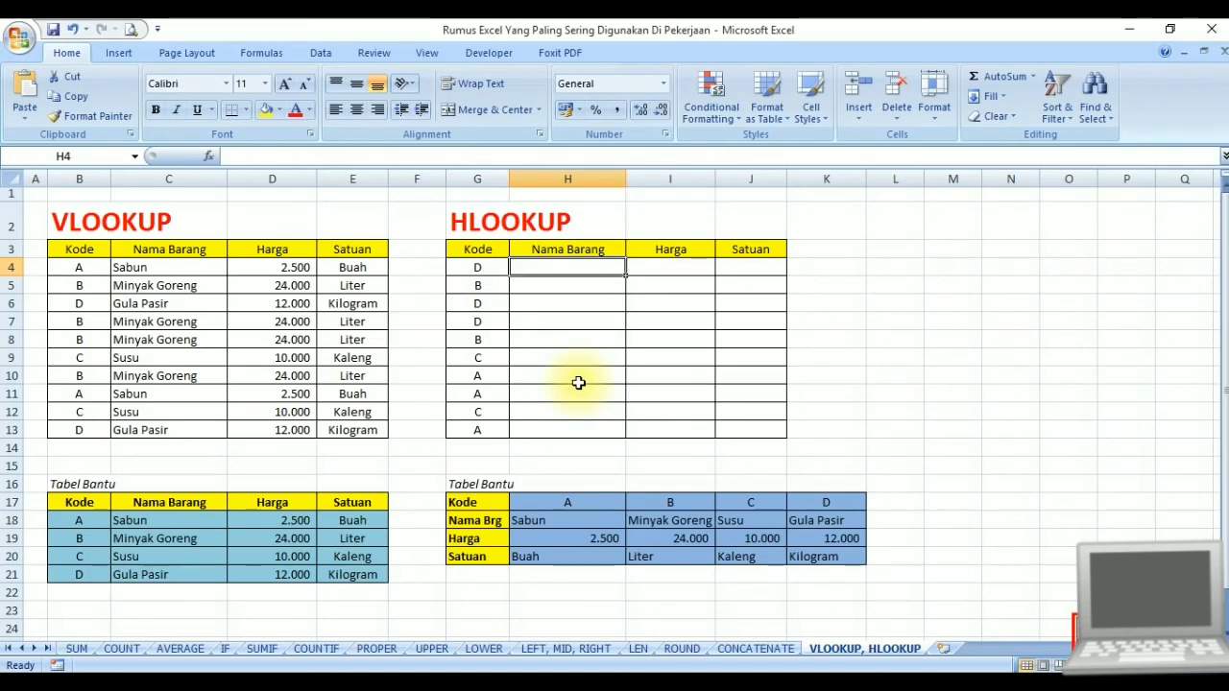
{"action": "type", "text": "="}
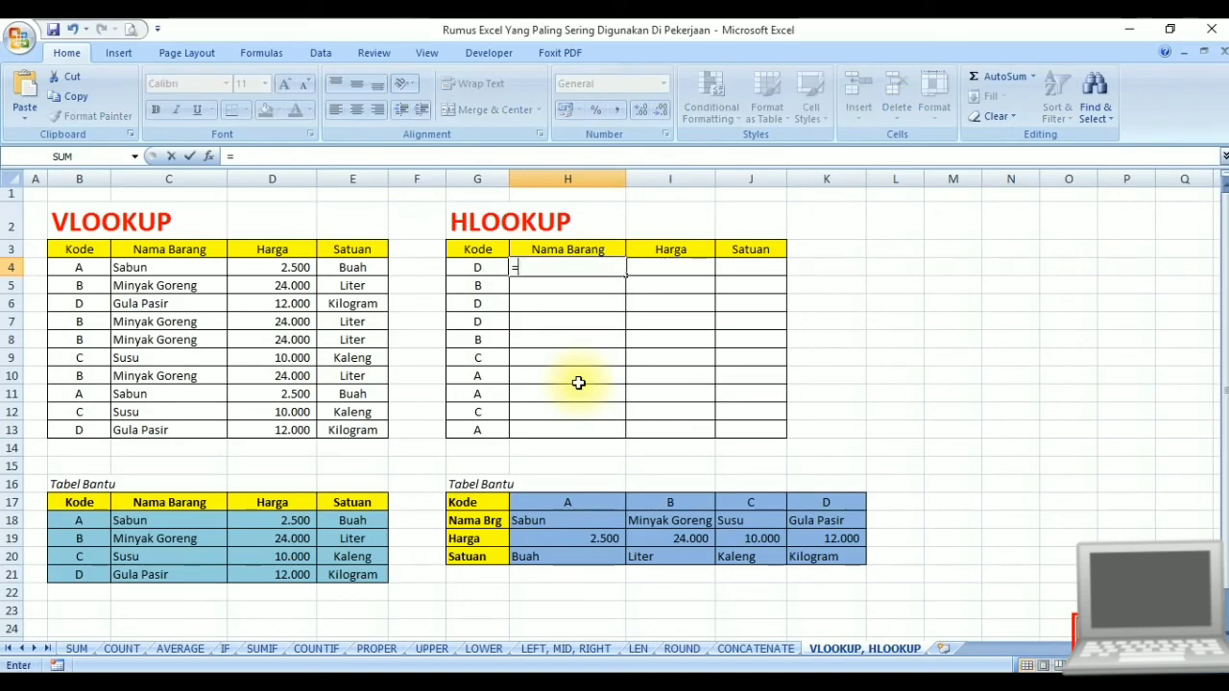
{"action": "type", "text": "HLOOKUP("}
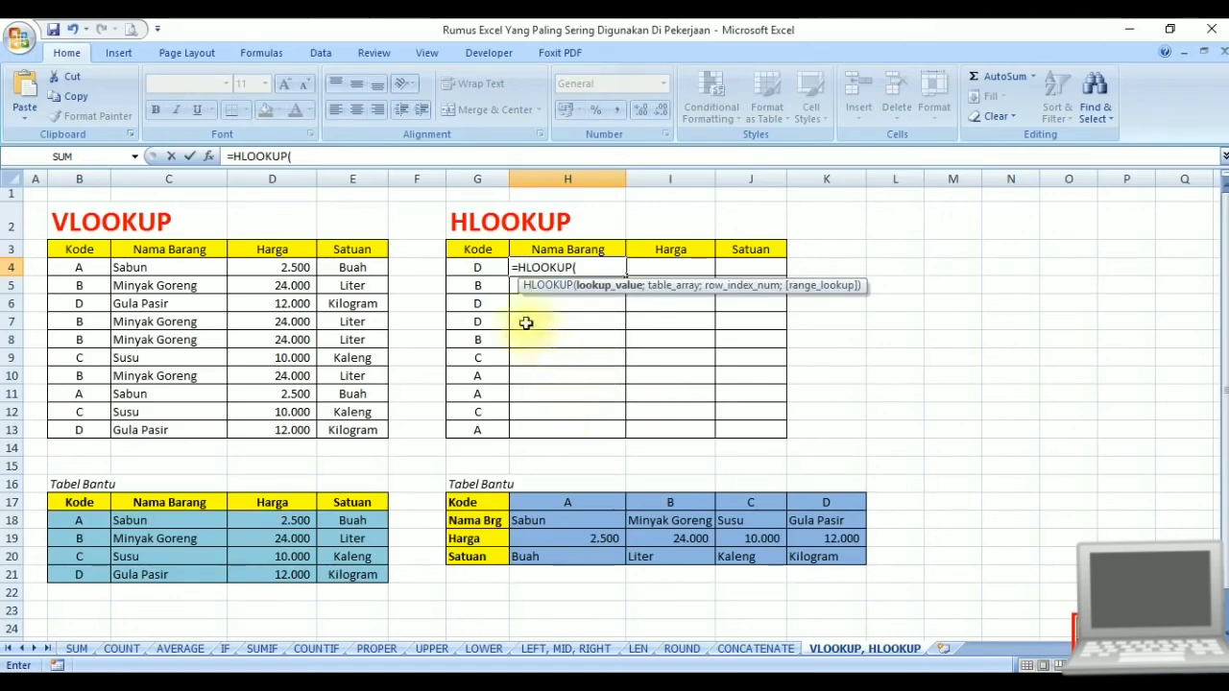
{"action": "left_click", "coordinate": [485, 264]}
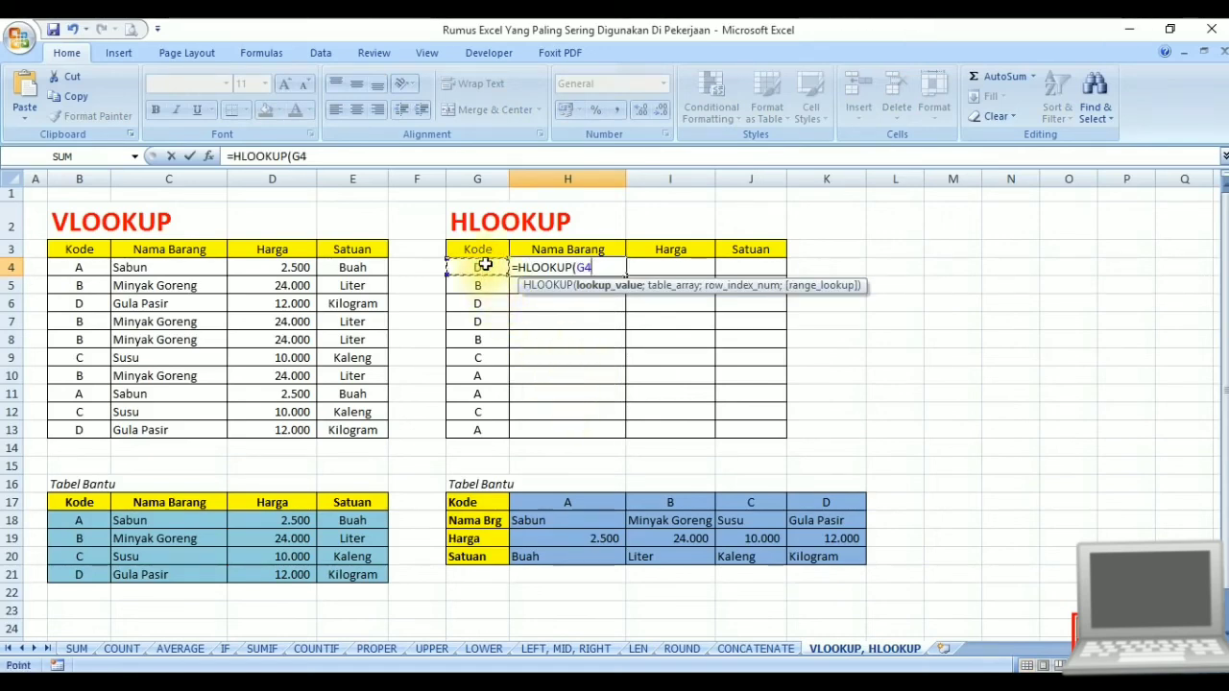
{"action": "type", "text": ";"}
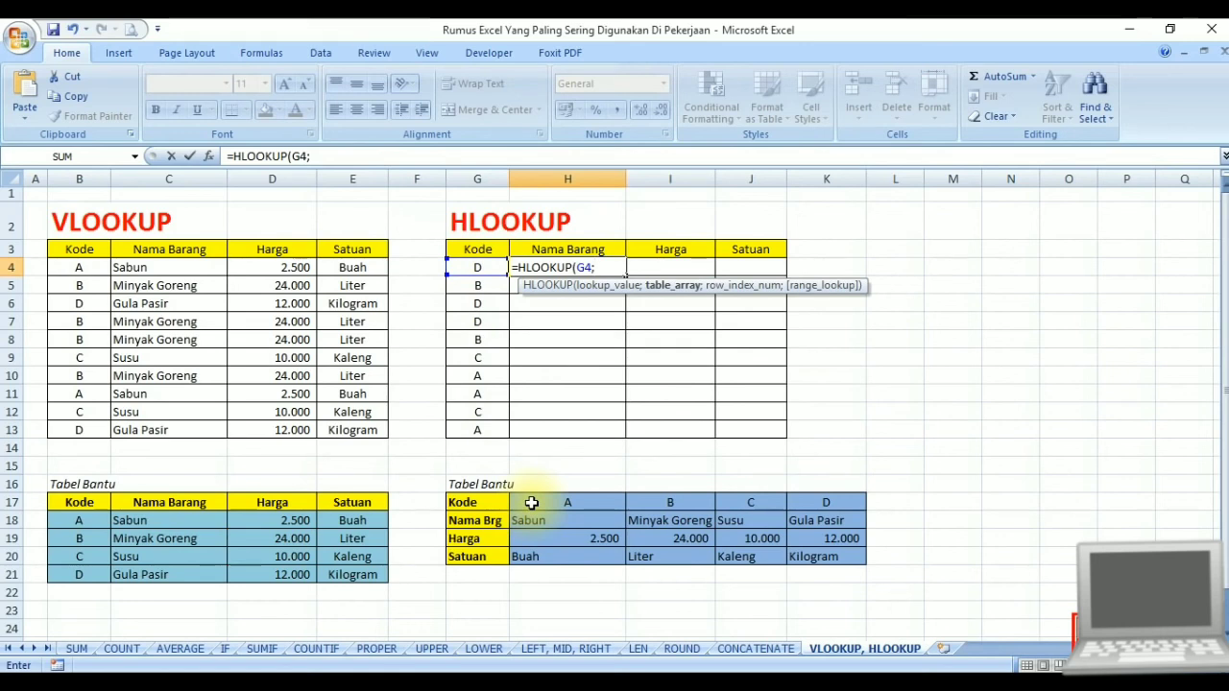
{"action": "left_click_drag", "start_coordinate": [530, 501], "coordinate": [802, 568]}
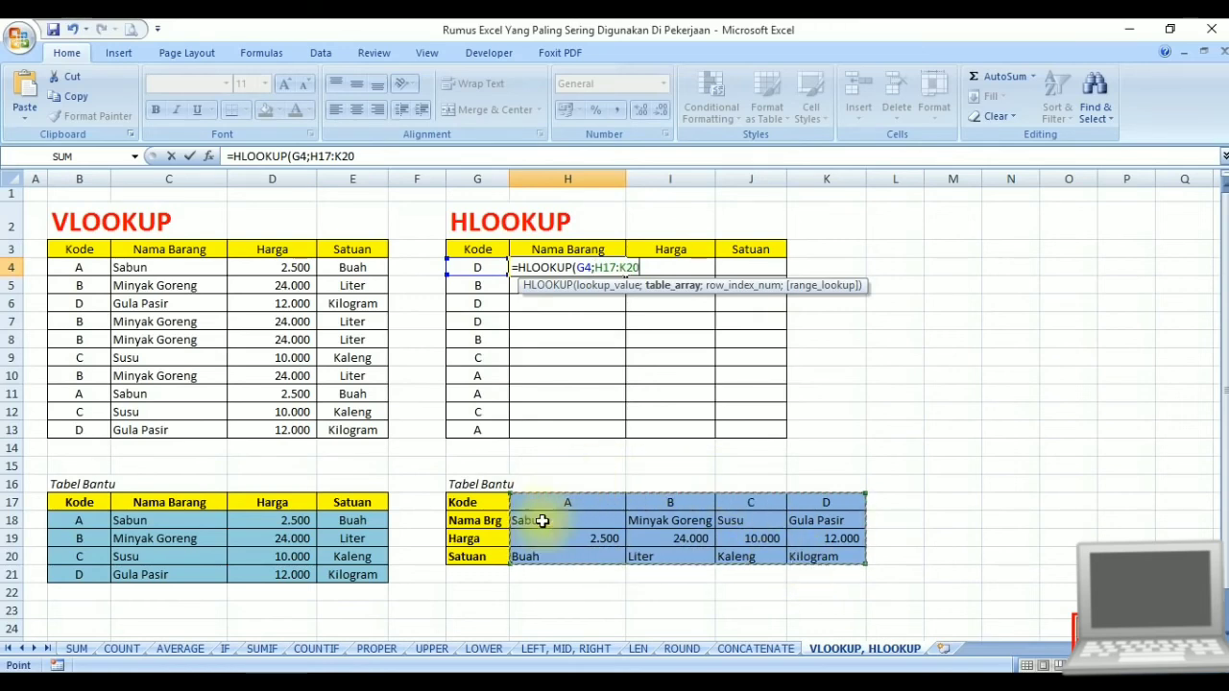
- Make the table array in the H4 formula absolute as $H$17:$K$20
{"action": "left_click", "coordinate": [596, 268]}
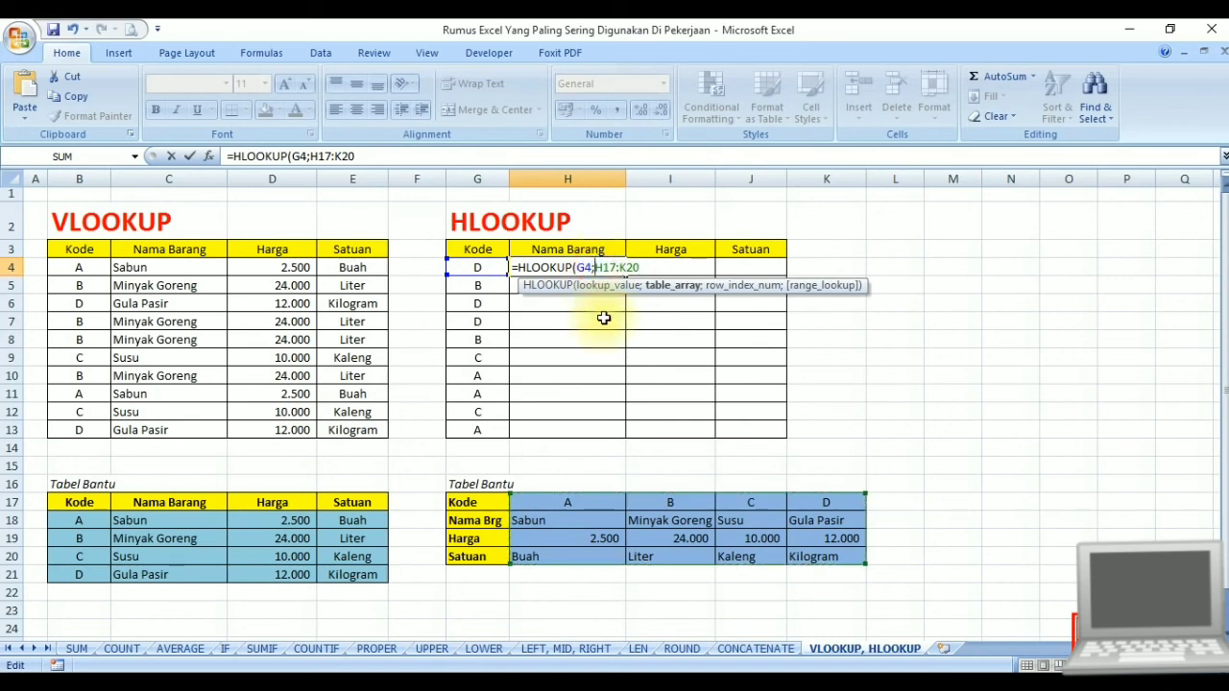
{"action": "type", "text": "$"}
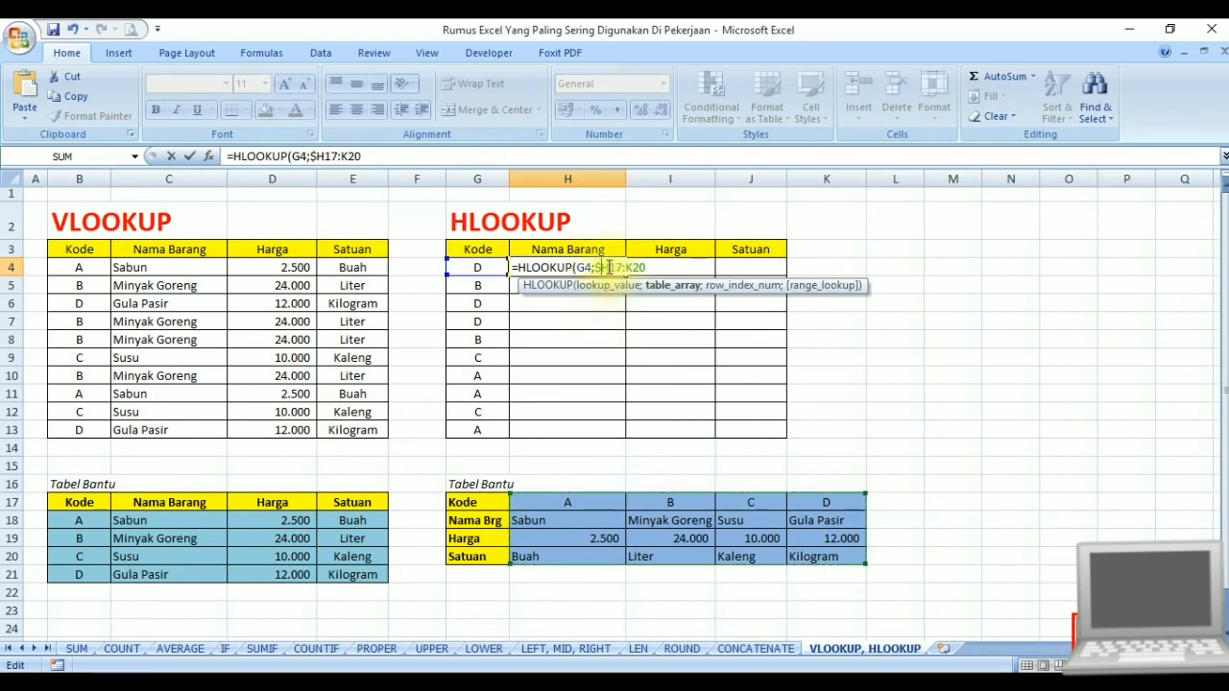
{"action": "left_click", "coordinate": [607, 268]}
{"action": "type", "text": "$"}
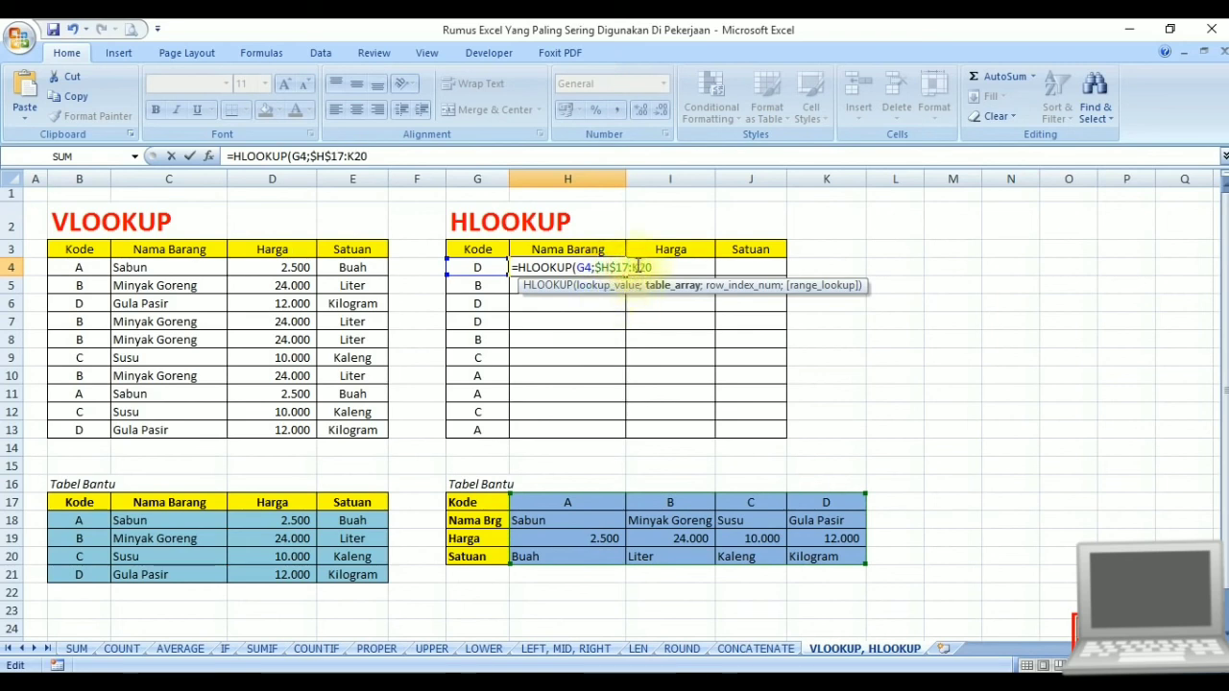
{"action": "left_click", "coordinate": [647, 267]}
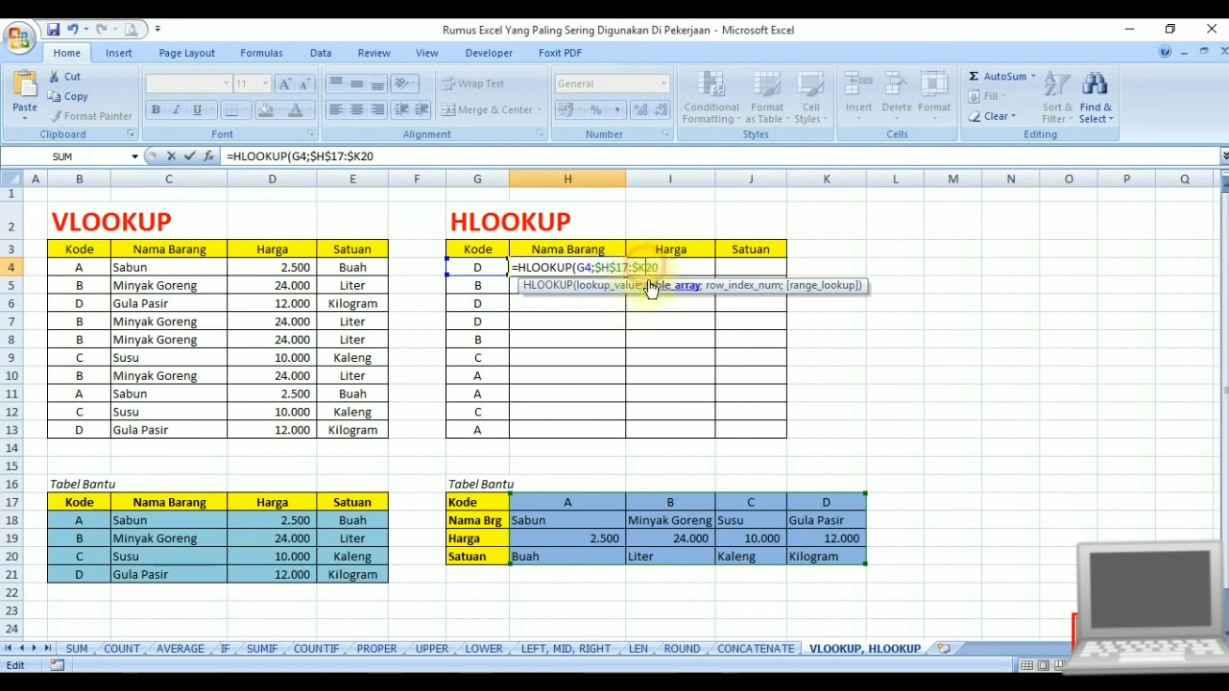
{"action": "type", "text": "$"}
{"action": "left_click", "coordinate": [665, 268]}
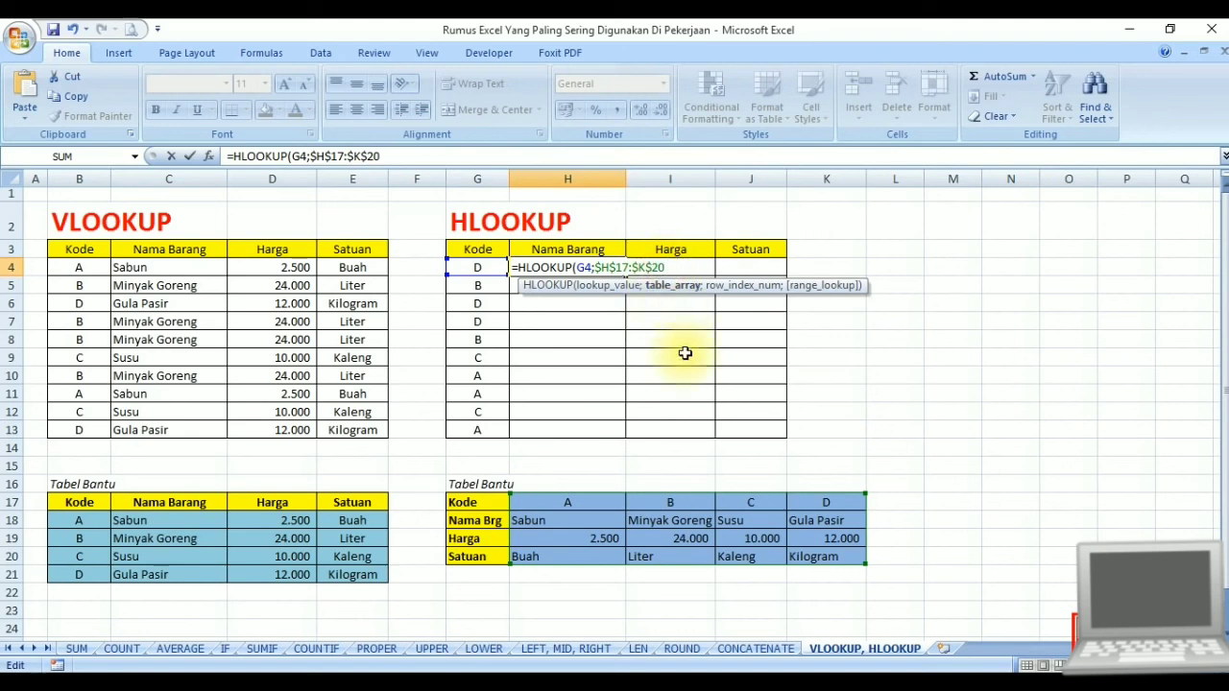
- Complete H4 as =HLOOKUP(G4;$H$17:$K$20;2;FALSE) and check the result against code D in the helper table
{"action": "type", "text": ";"}
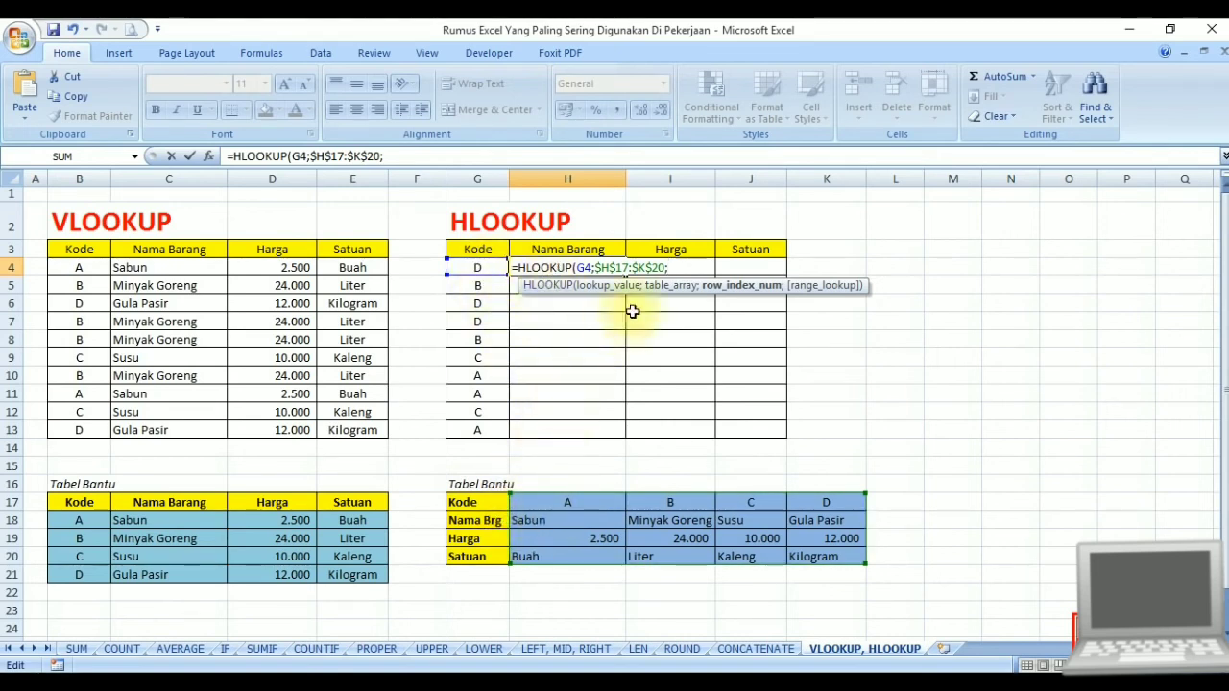
{"action": "type", "text": "2"}
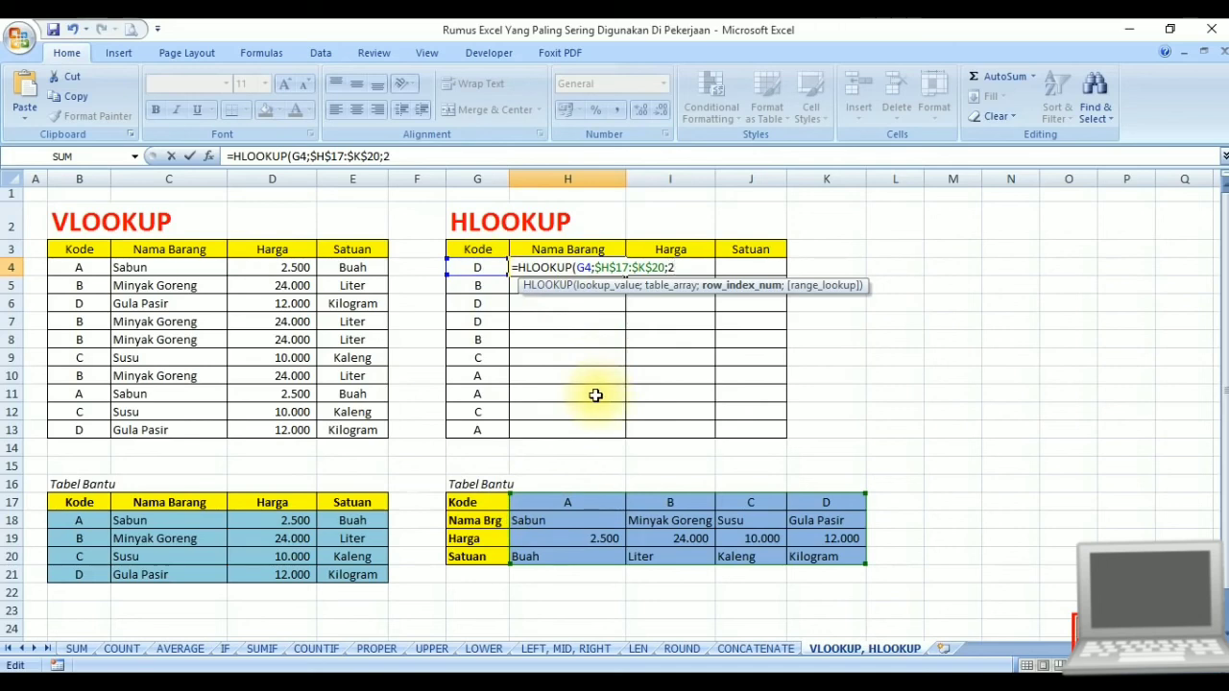
{"action": "type", "text": ";FALSE"}
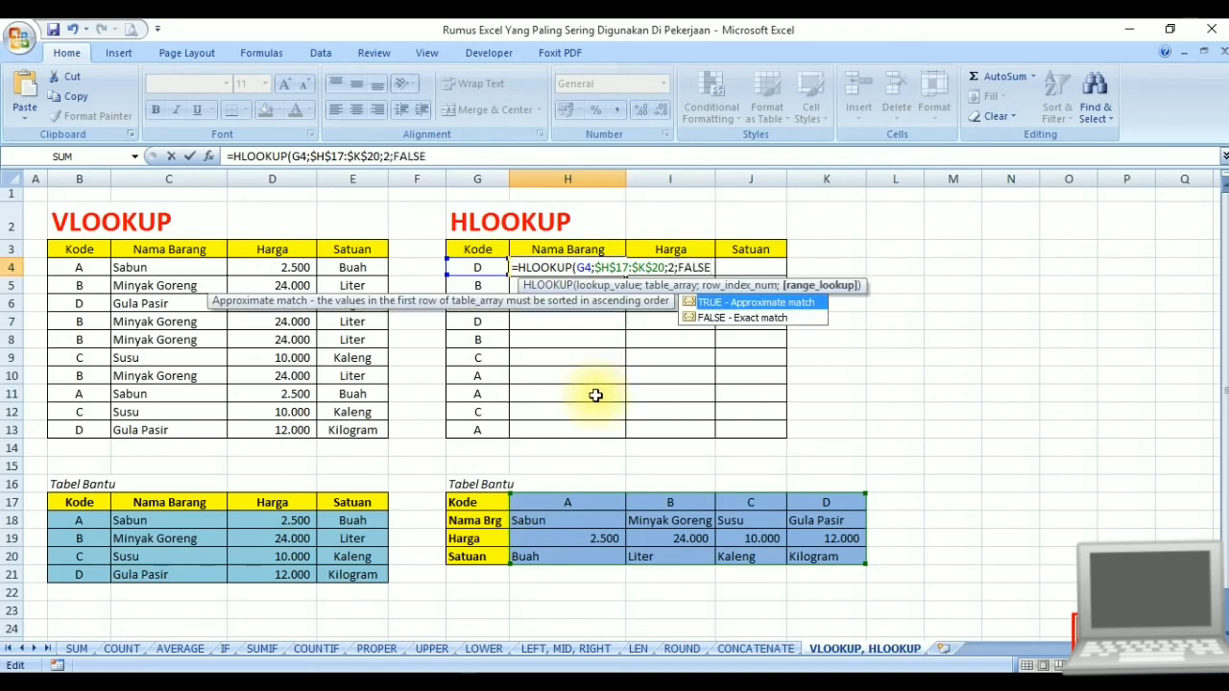
{"action": "type", "text": ")"}
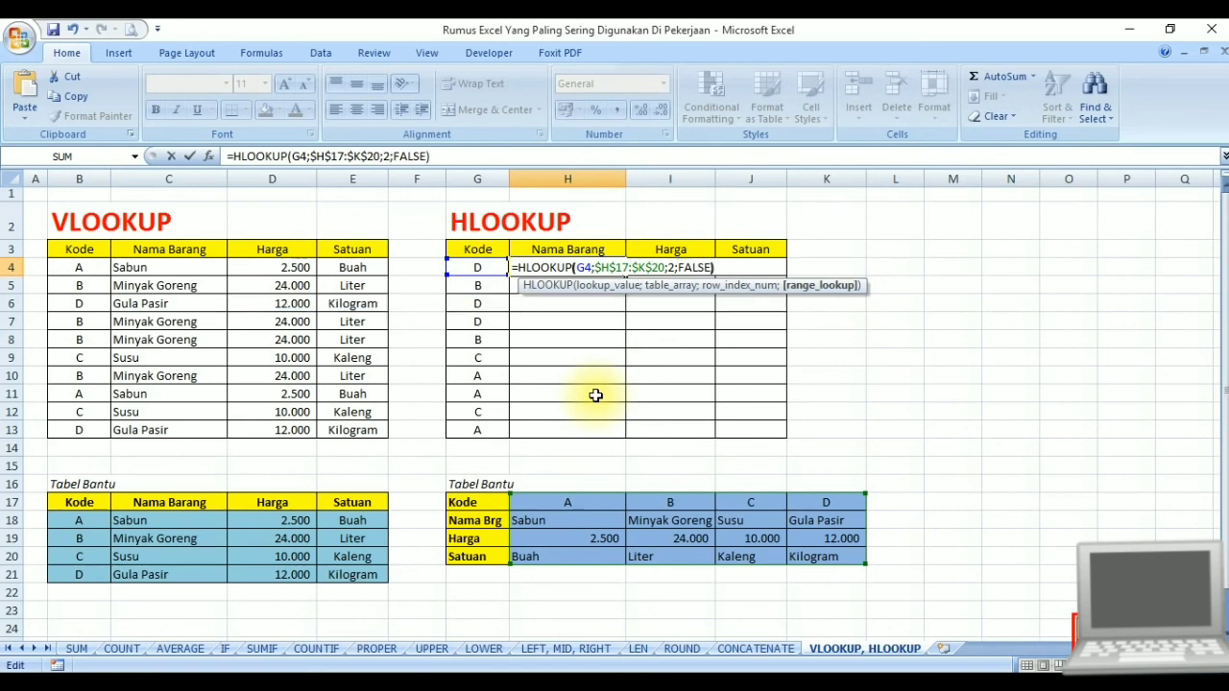
{"action": "key", "text": "Return"}
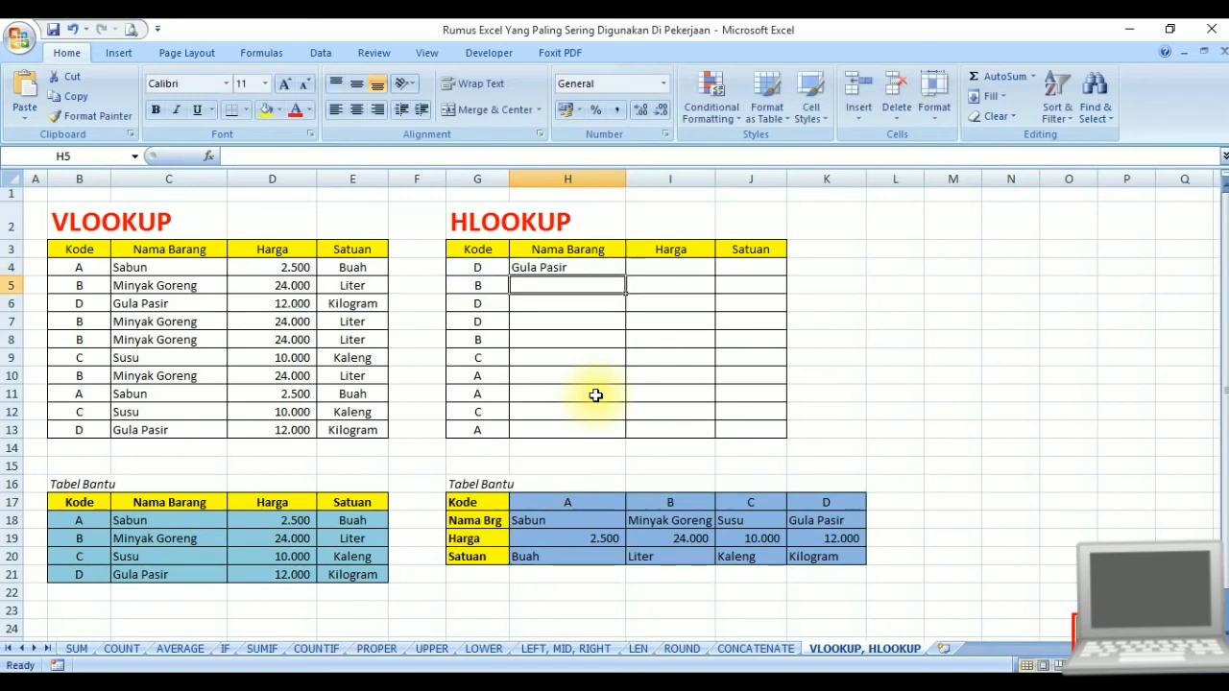
{"action": "left_click", "coordinate": [832, 501]}
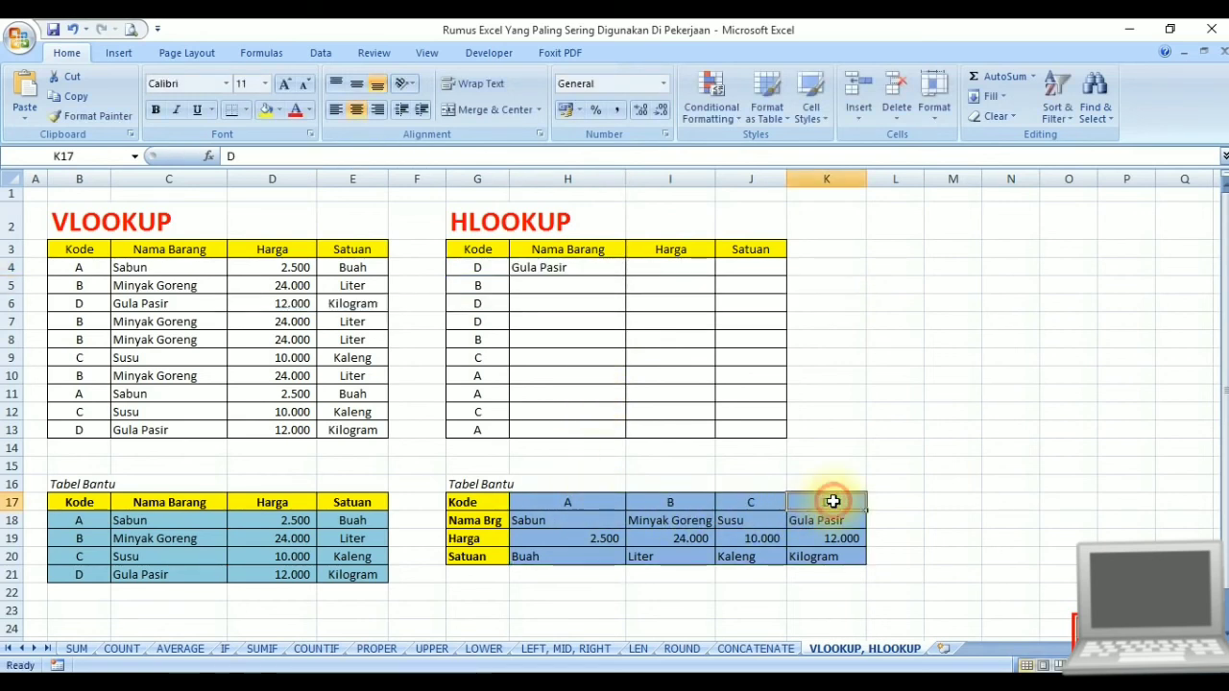
{"action": "left_click", "coordinate": [823, 521]}
{"action": "mouse_move", "coordinate": [823, 502]}
{"action": "left_mouse_down"}
{"action": "mouse_move", "coordinate": [826, 516]}
{"action": "mouse_move", "coordinate": [823, 502]}
{"action": "left_mouse_up"}
{"action": "left_click", "coordinate": [822, 519]}
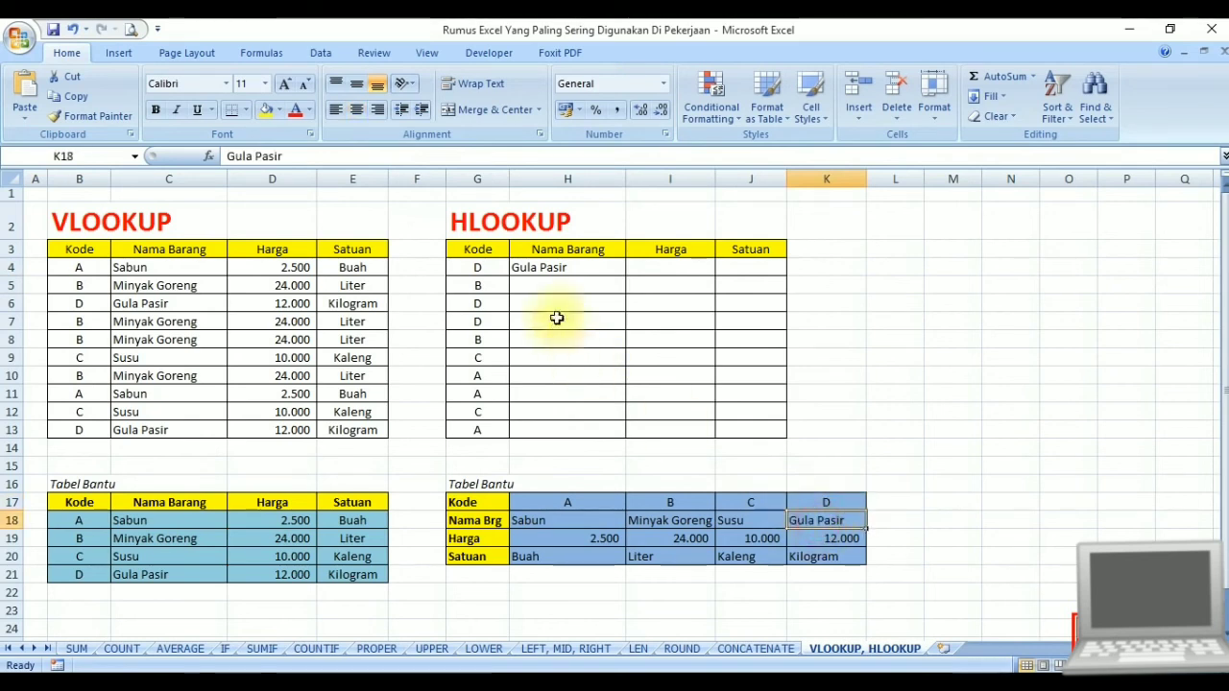
- Copy the text of the HLOOKUP formula in H4 into the Harga cell I4, keeping its references unchanged
{"action": "left_click", "coordinate": [567, 268]}
{"action": "left_click_drag", "start_coordinate": [454, 155], "coordinate": [217, 152]}
{"action": "key", "text": "ctrl+c"}
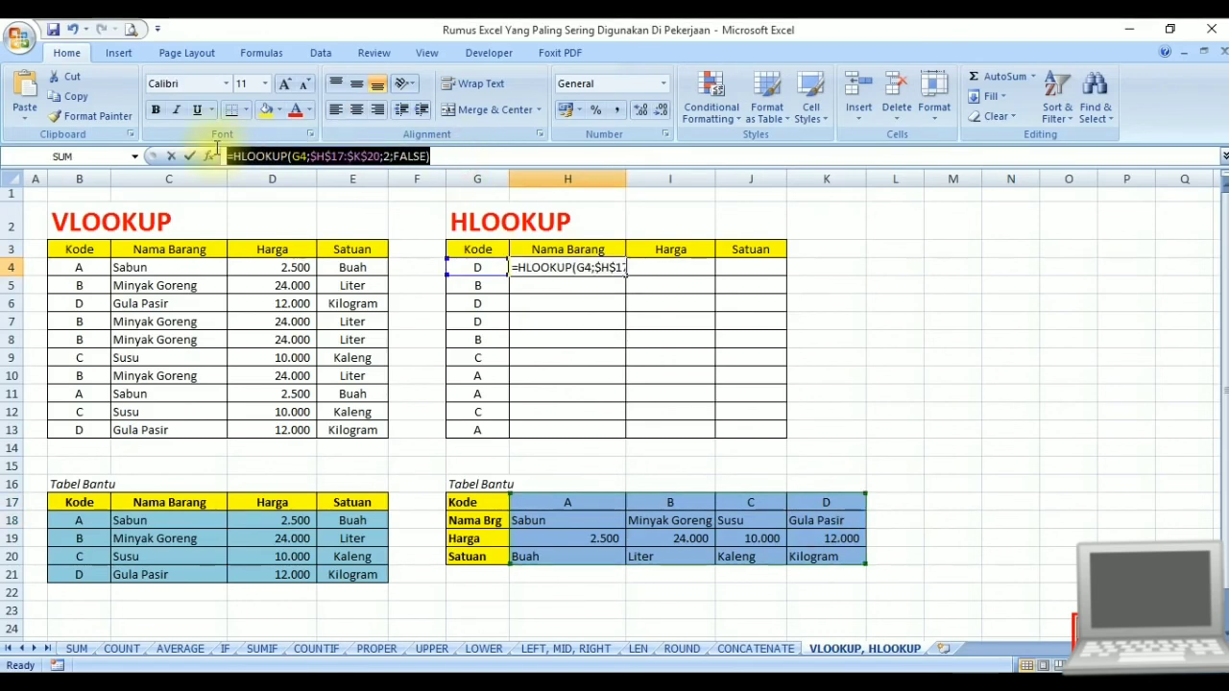
{"action": "key", "text": "Return"}
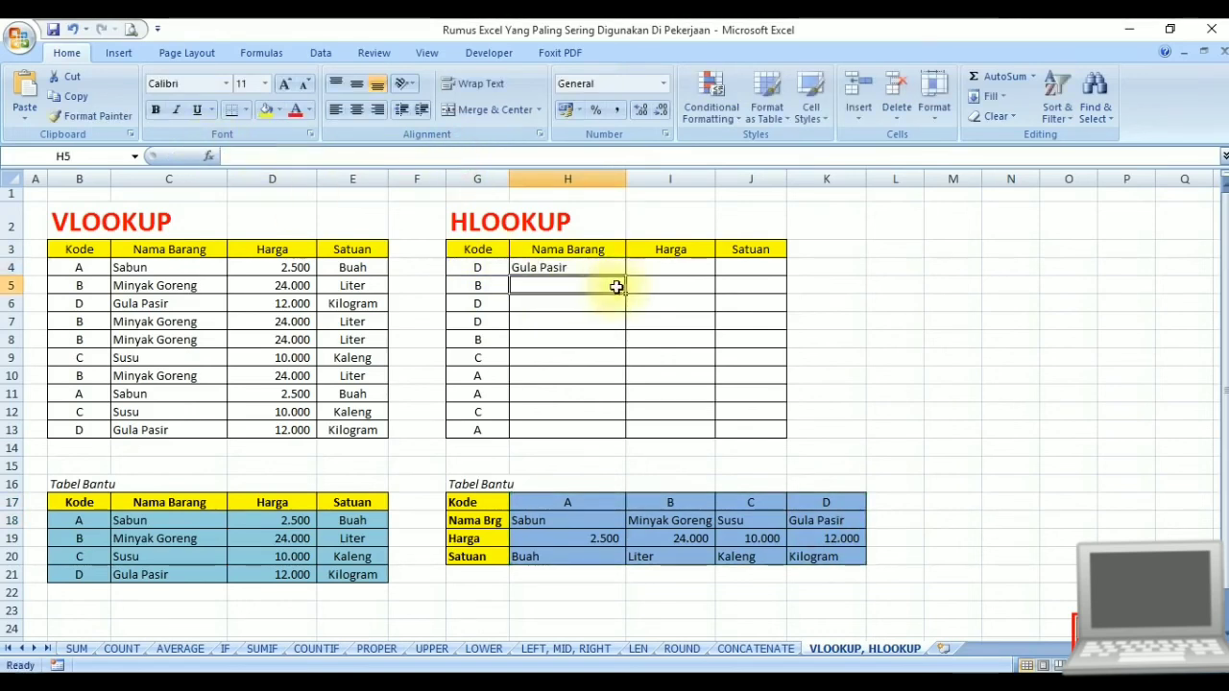
{"action": "left_click", "coordinate": [649, 270]}
{"action": "left_click", "coordinate": [360, 154]}
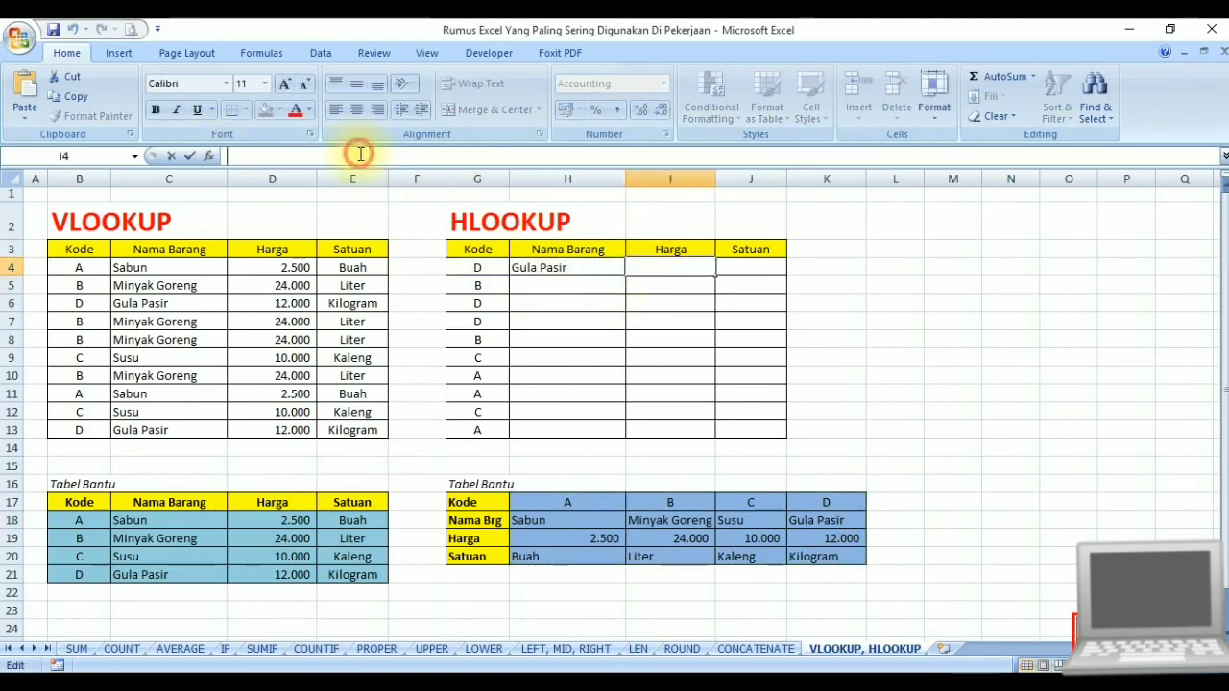
{"action": "key", "text": "ctrl+v"}
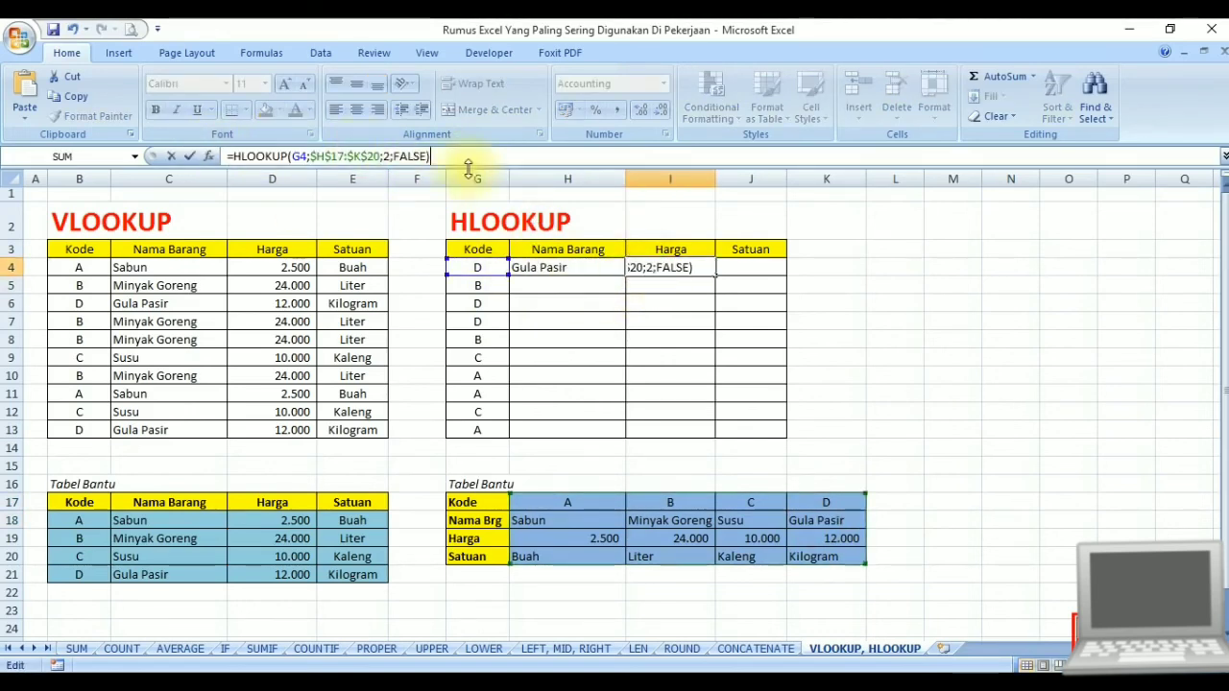
- Set the row index in the I4 formula to 3, giving =HLOOKUP(G4;$H$17:$K$20;3;FALSE)
{"action": "left_click", "coordinate": [388, 157]}
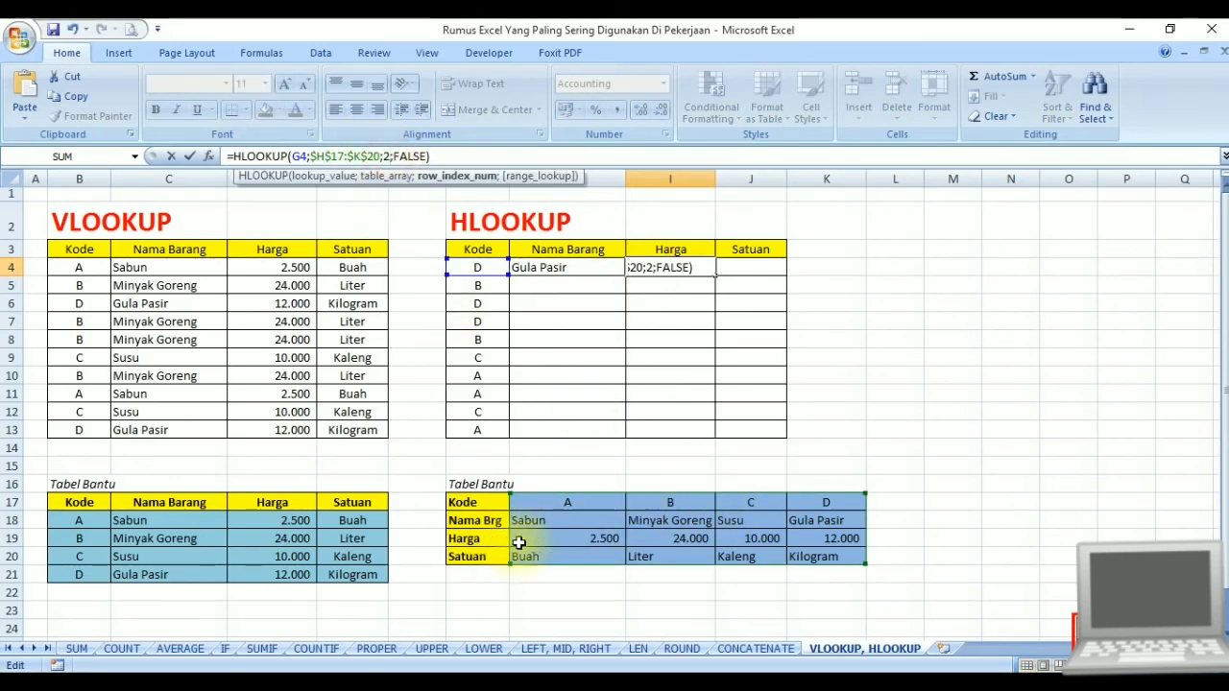
{"action": "key", "text": "BackSpace"}
{"action": "type", "text": "3"}
{"action": "key", "text": "Return"}
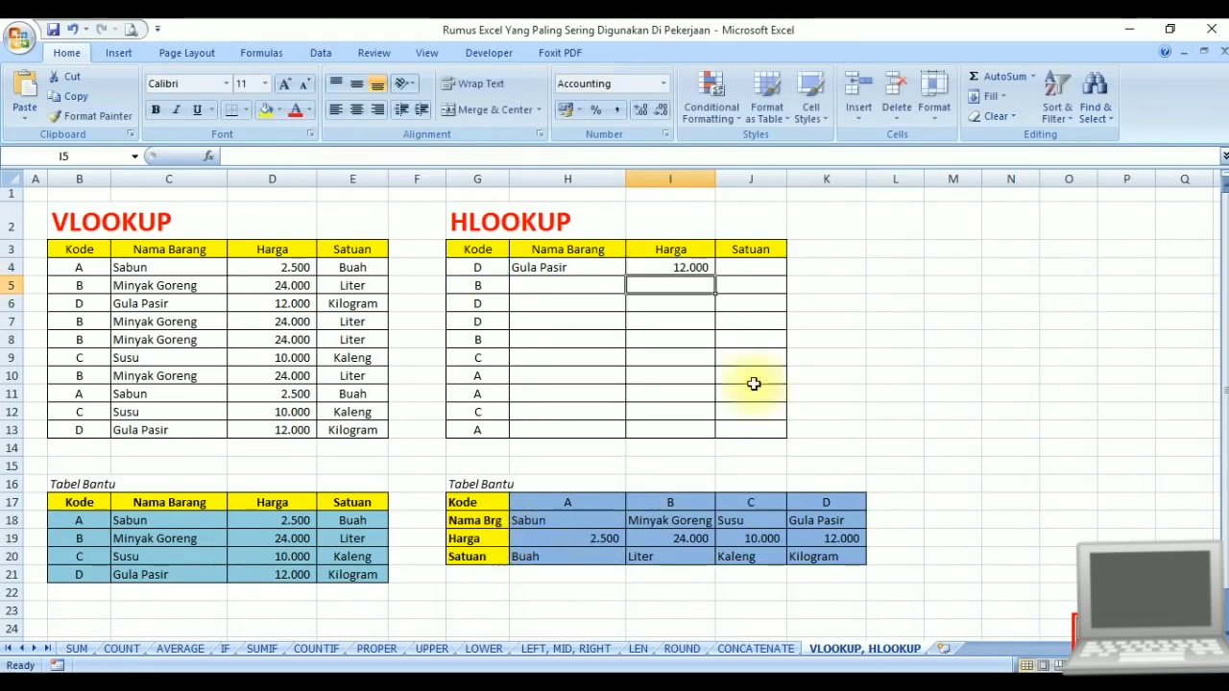
- Paste the copied HLOOKUP formula into the Satuan cell J4 and set its row index to 4, giving =HLOOKUP(G4;$H$17:$K$20;4;FALSE)
{"action": "left_click", "coordinate": [750, 265]}
{"action": "left_click", "coordinate": [460, 155]}
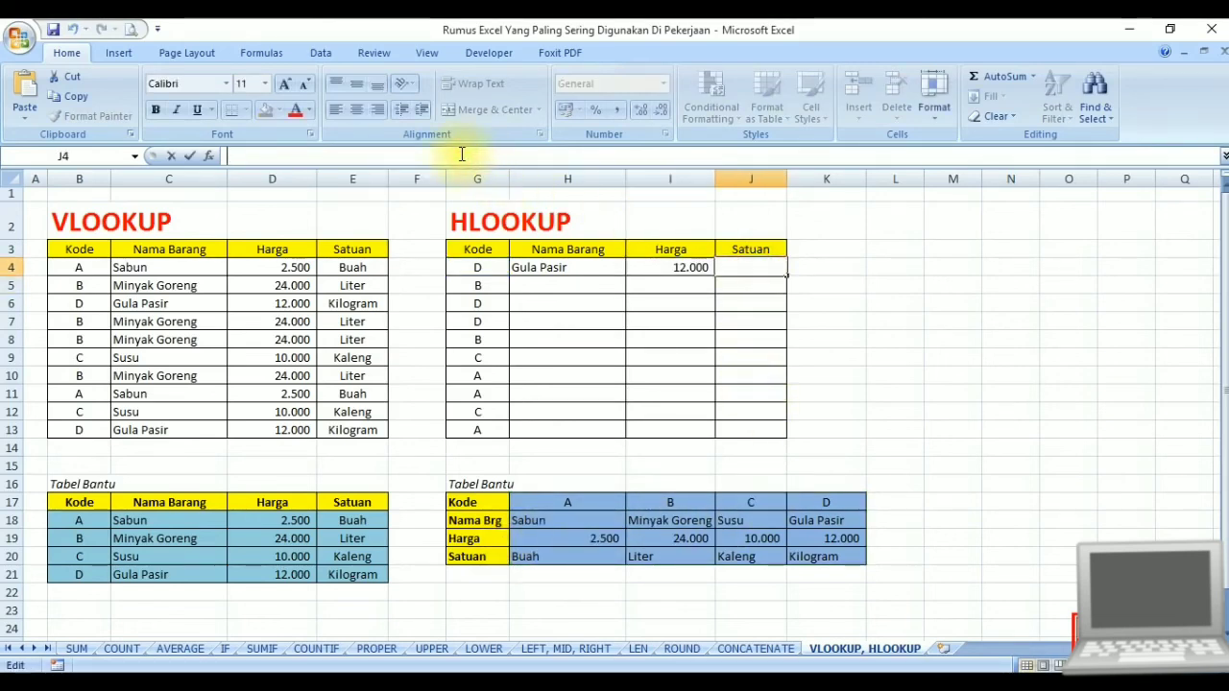
{"action": "key", "text": "ctrl+v"}
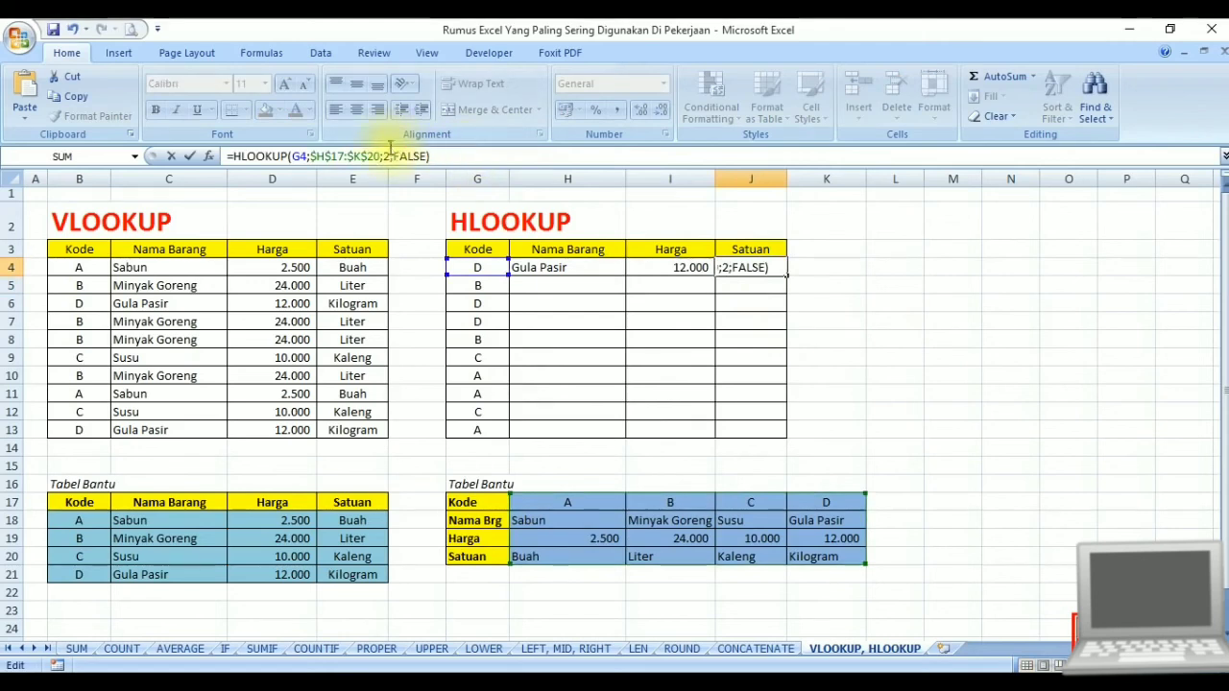
{"action": "left_click", "coordinate": [388, 156]}
{"action": "key", "text": "BackSpace"}
{"action": "type", "text": "4"}
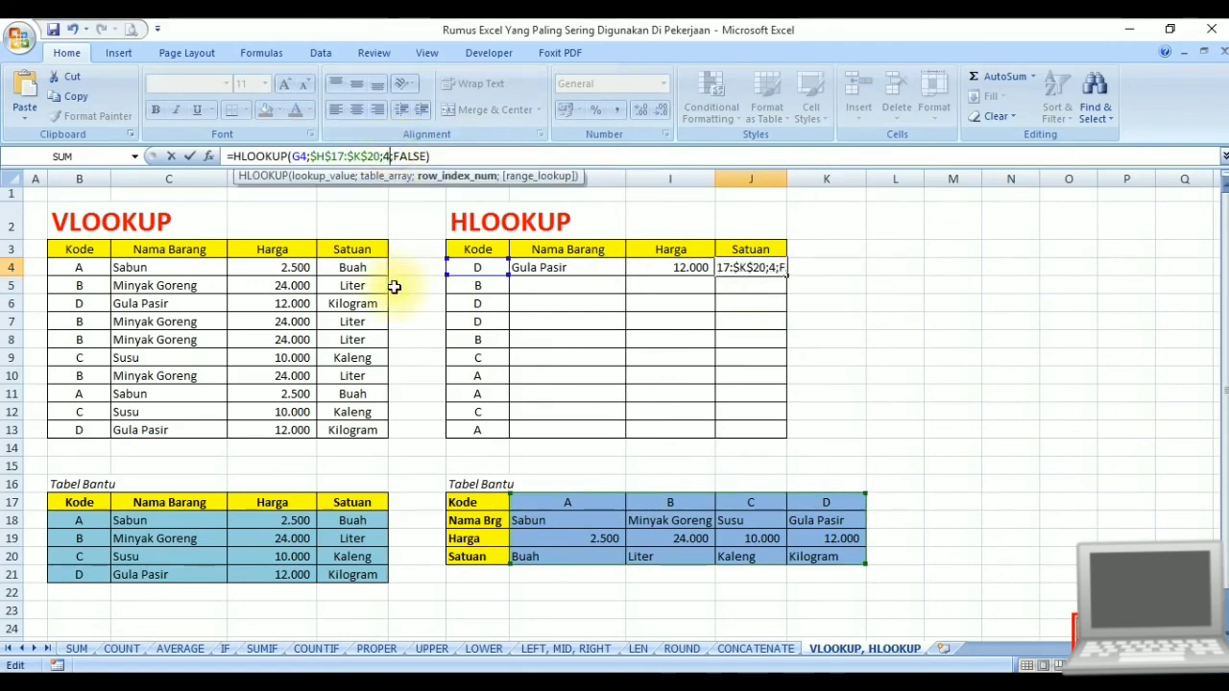
{"action": "key", "text": "Return"}
{"action": "left_click", "coordinate": [672, 268]}
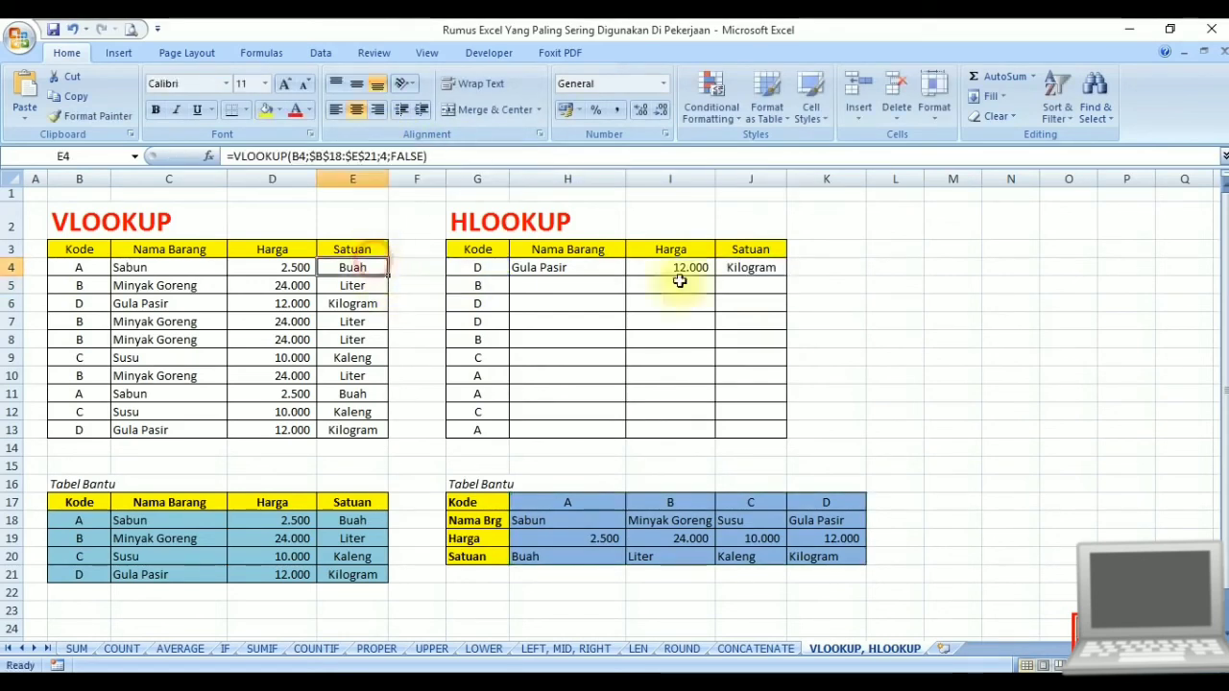
- Change the item code in G4 of the HLOOKUP table to A
{"action": "left_click", "coordinate": [751, 265]}
{"action": "left_click", "coordinate": [878, 323]}
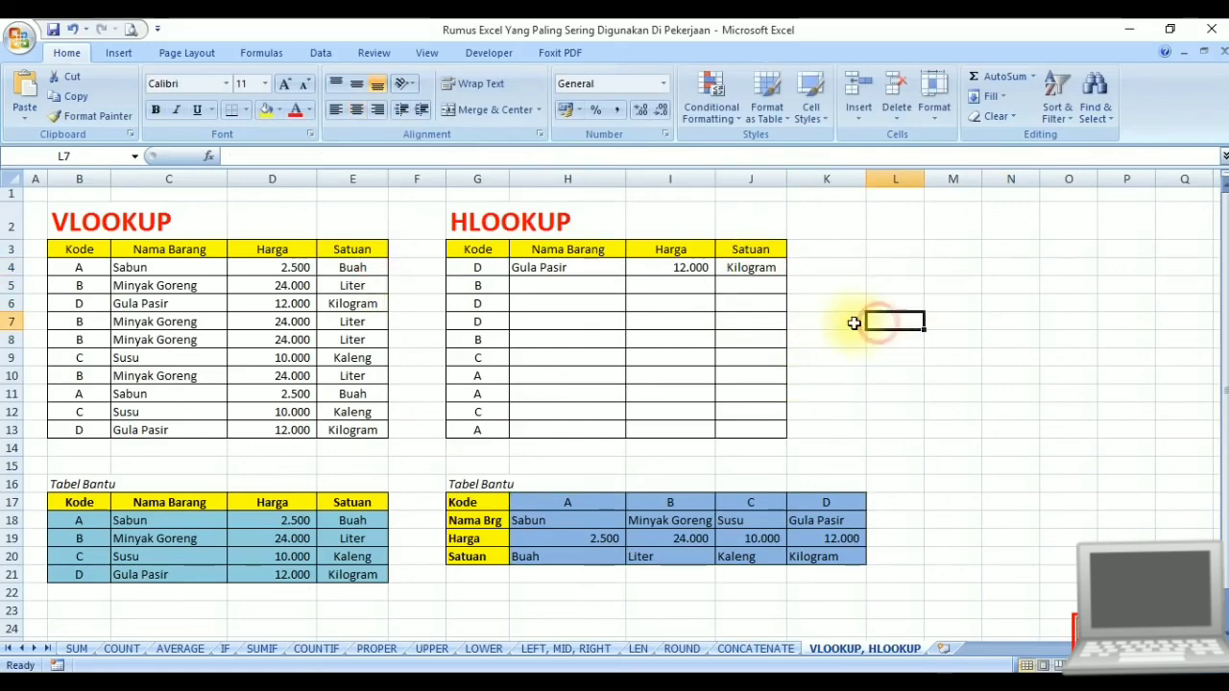
{"action": "left_click", "coordinate": [489, 269]}
{"action": "type", "text": "A"}
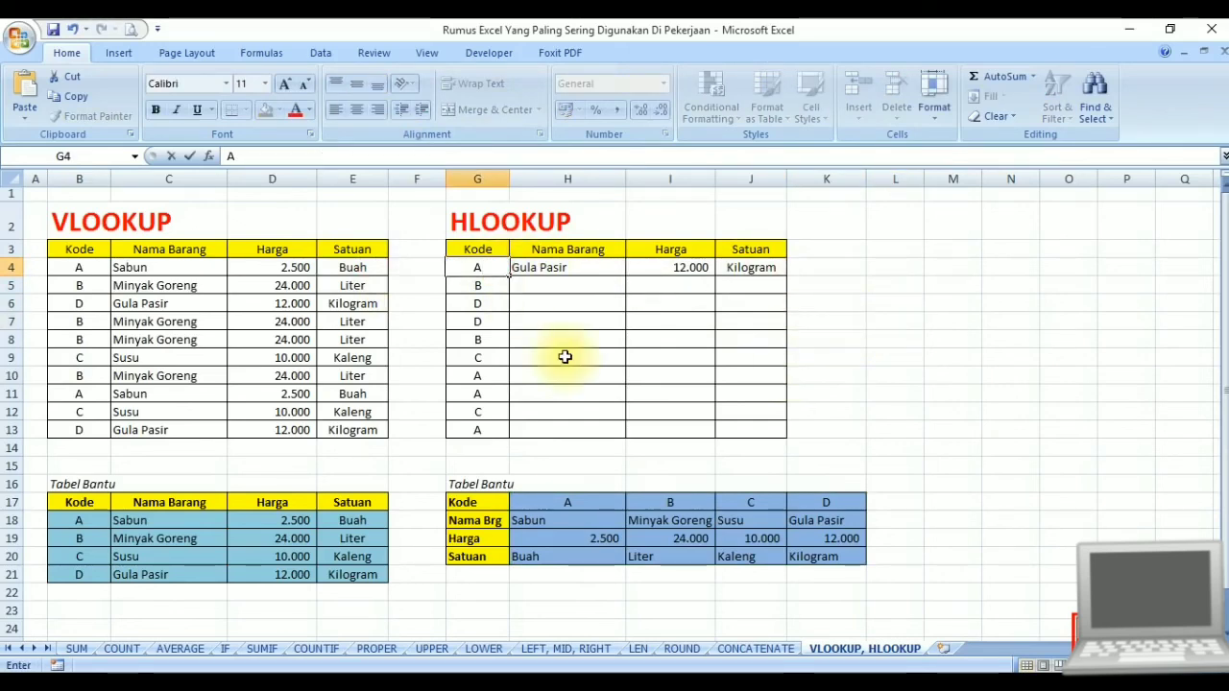
{"action": "key", "text": "Return"}
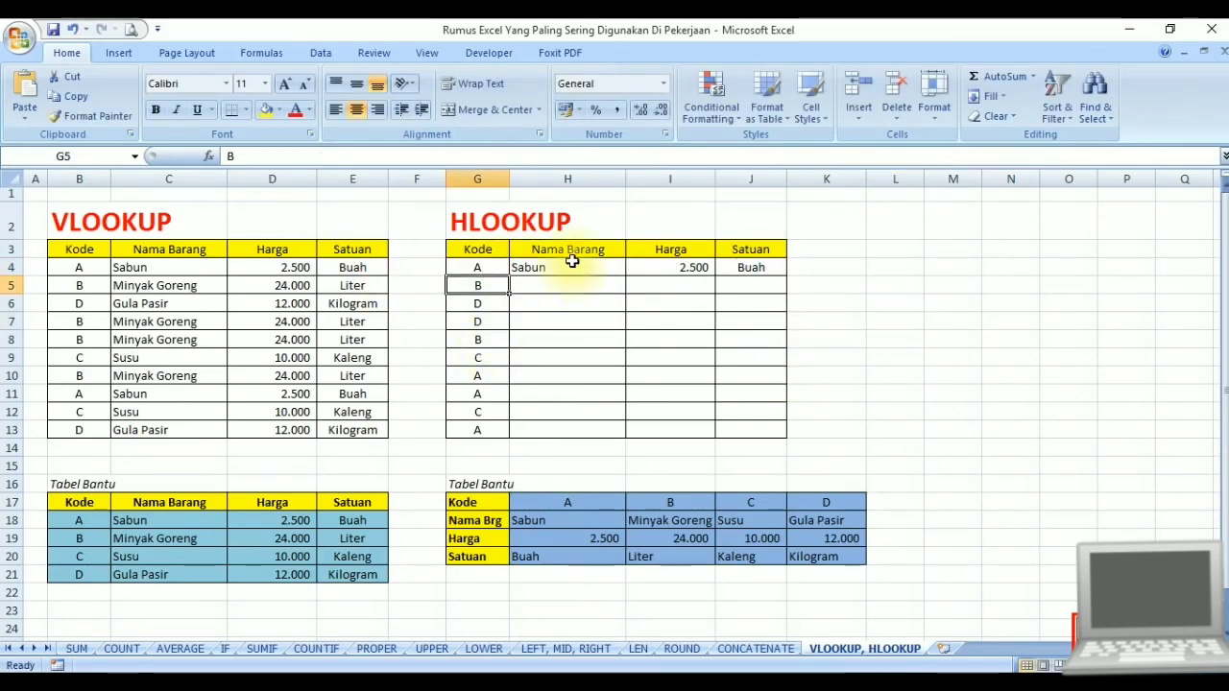
- Fill the HLOOKUP formulas from H4:J4 down through row 13, return to cell A1 and save the workbook
{"action": "left_click_drag", "start_coordinate": [552, 268], "coordinate": [763, 434]}
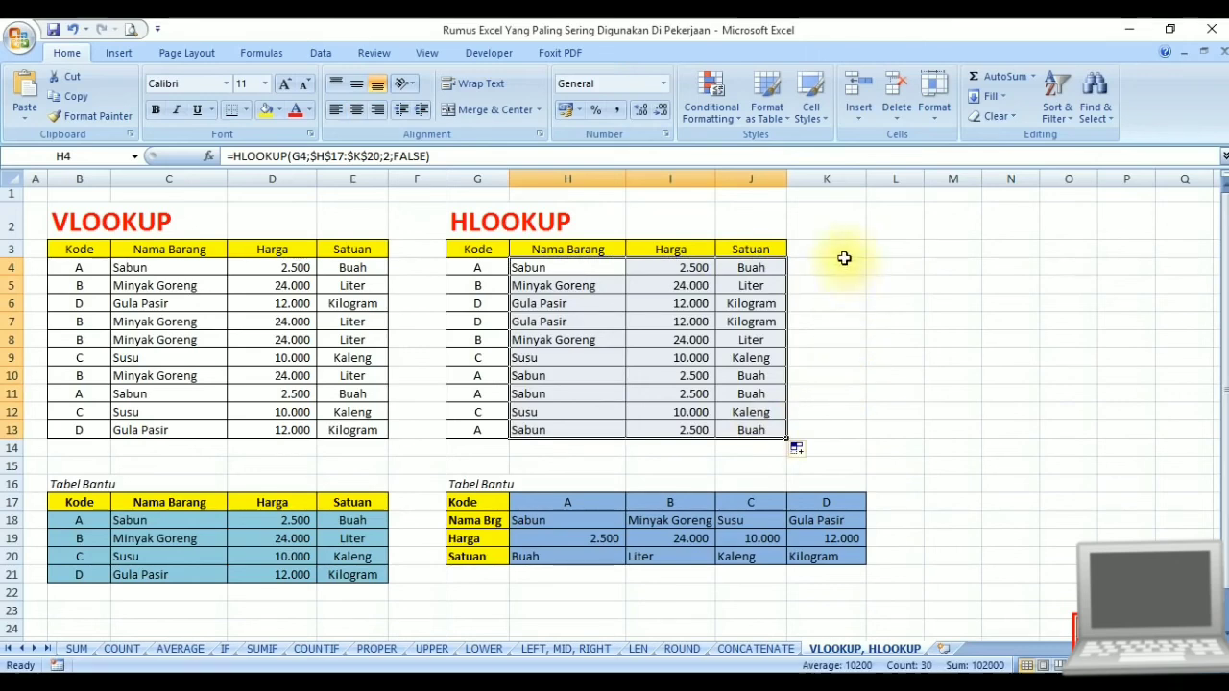
{"action": "left_click", "coordinate": [837, 217]}
{"action": "key", "text": "ctrl+Home"}
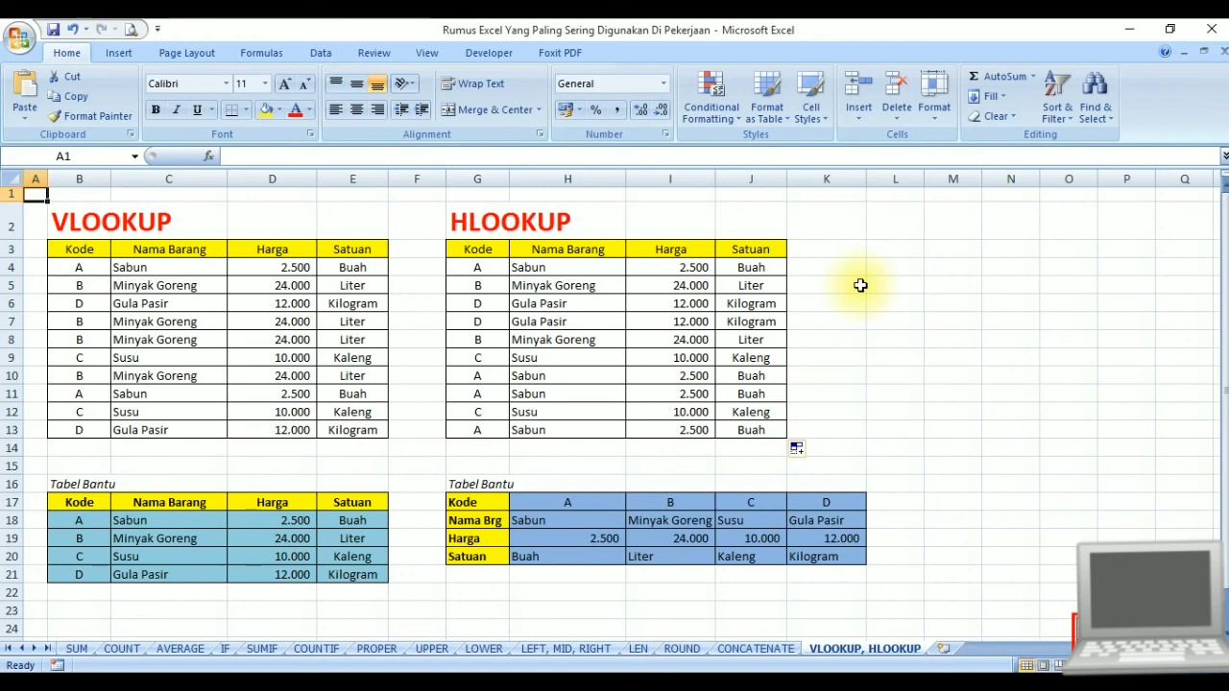
{"action": "key", "text": "ctrl+s"}
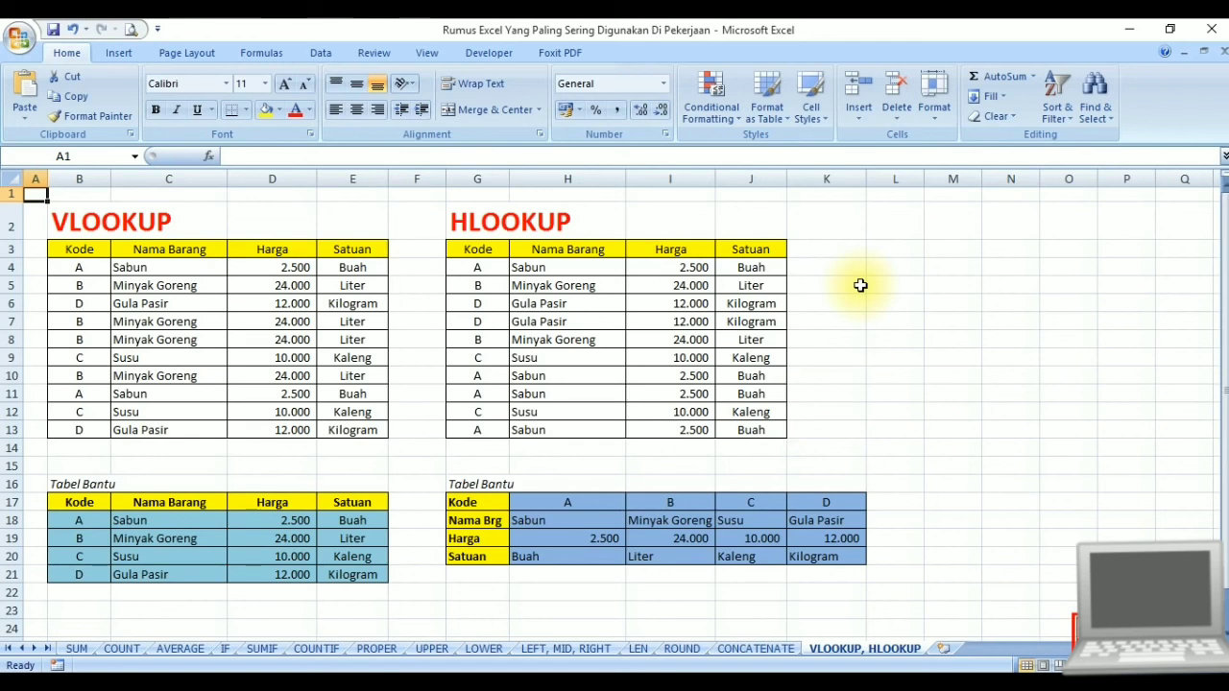